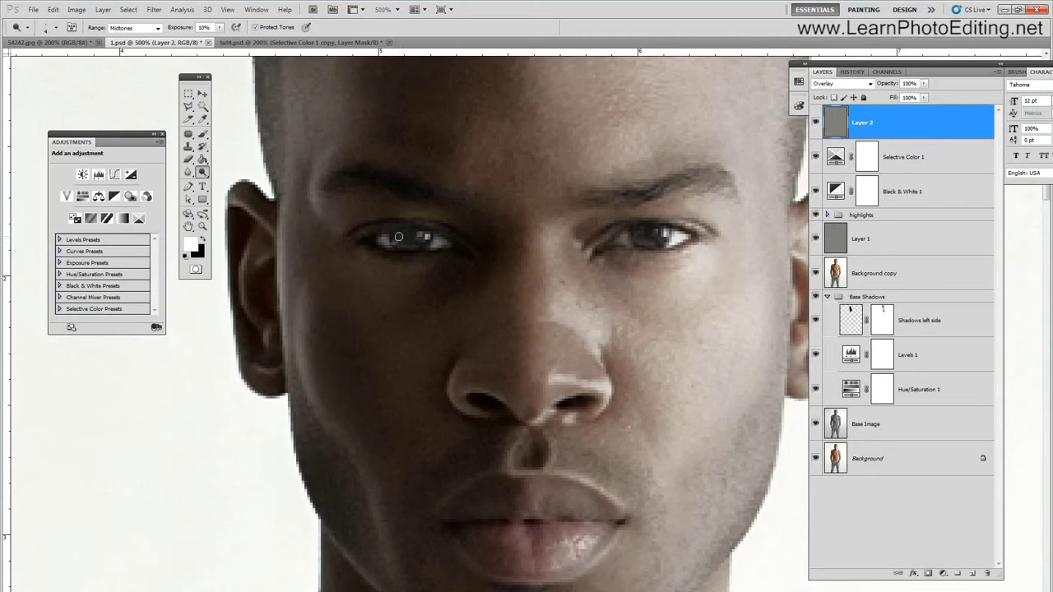
Change Layer 2's blend mode to Linear Light and lighten the irises of both eyes with the Dodge tool.
{"action": "left_click_drag", "start_coordinate": [639, 229], "coordinate": [644, 240]}
{"action": "left_click", "coordinate": [850, 83]}
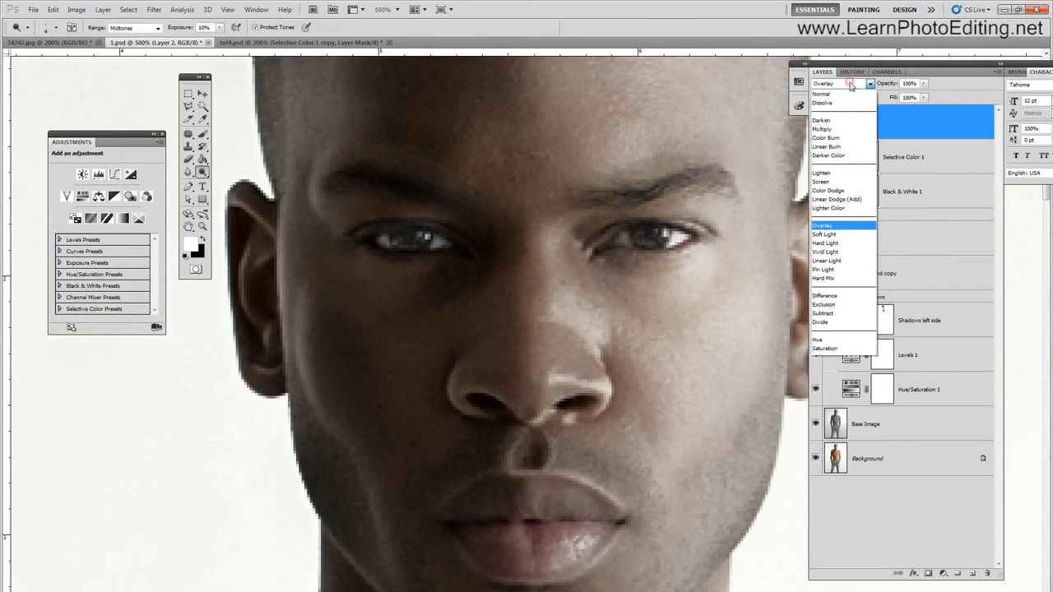
{"action": "left_click", "coordinate": [839, 263]}
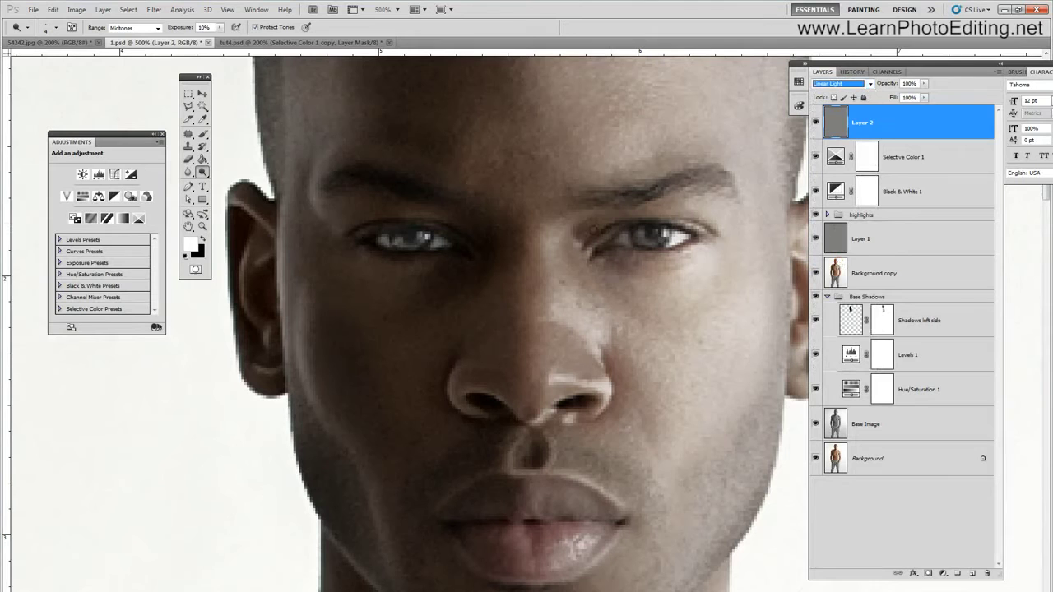
{"action": "left_click", "coordinate": [640, 234]}
{"action": "left_click_drag", "start_coordinate": [639, 234], "coordinate": [658, 240]}
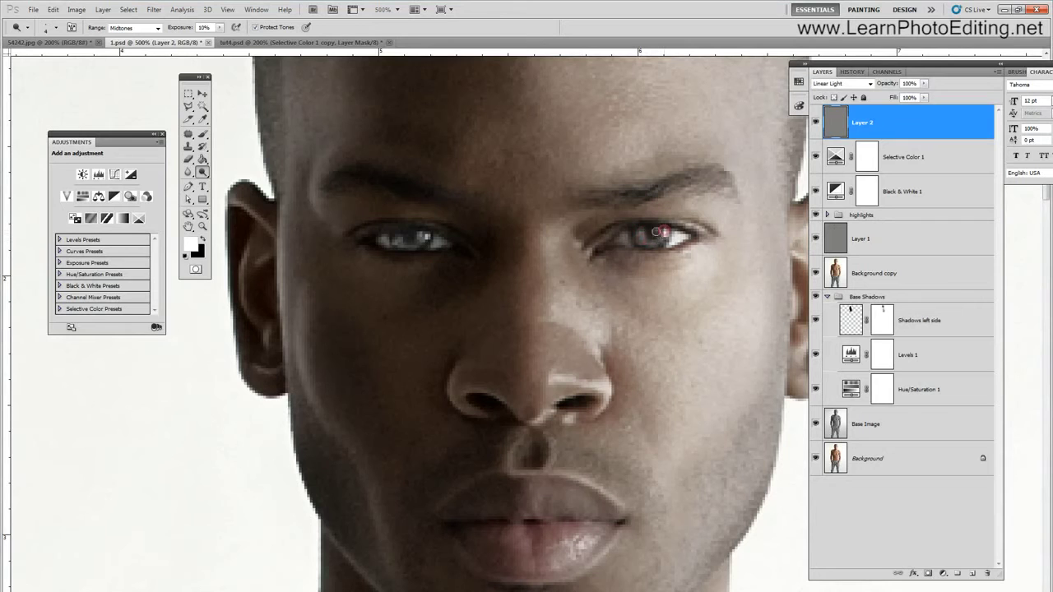
{"action": "left_click_drag", "start_coordinate": [398, 242], "coordinate": [450, 240]}
{"action": "left_click", "coordinate": [201, 136]}
{"action": "left_click", "coordinate": [203, 171]}
{"action": "right_click", "coordinate": [203, 171]}
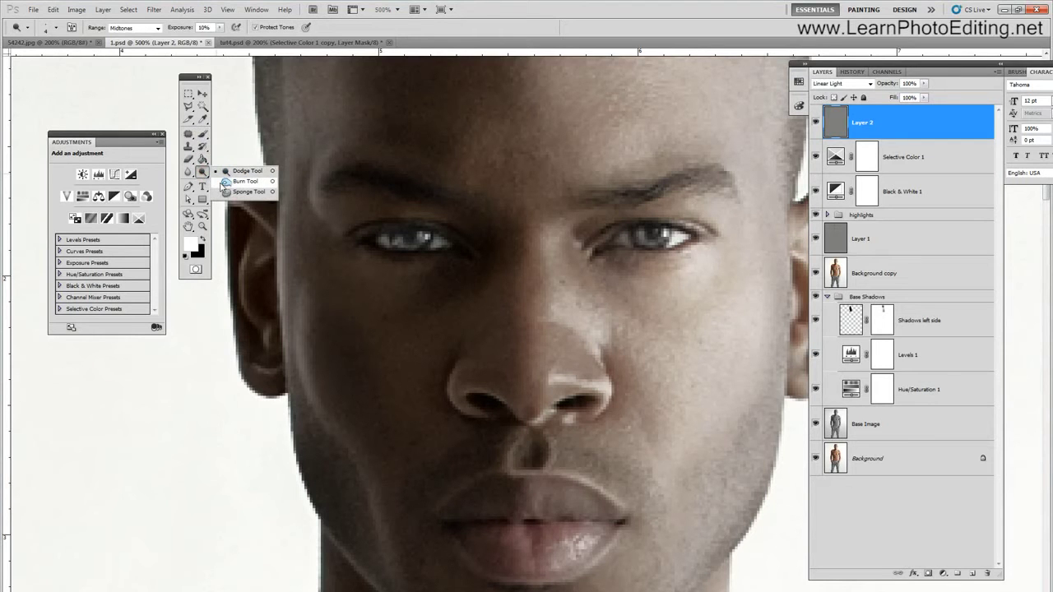
{"action": "left_click", "coordinate": [278, 5]}
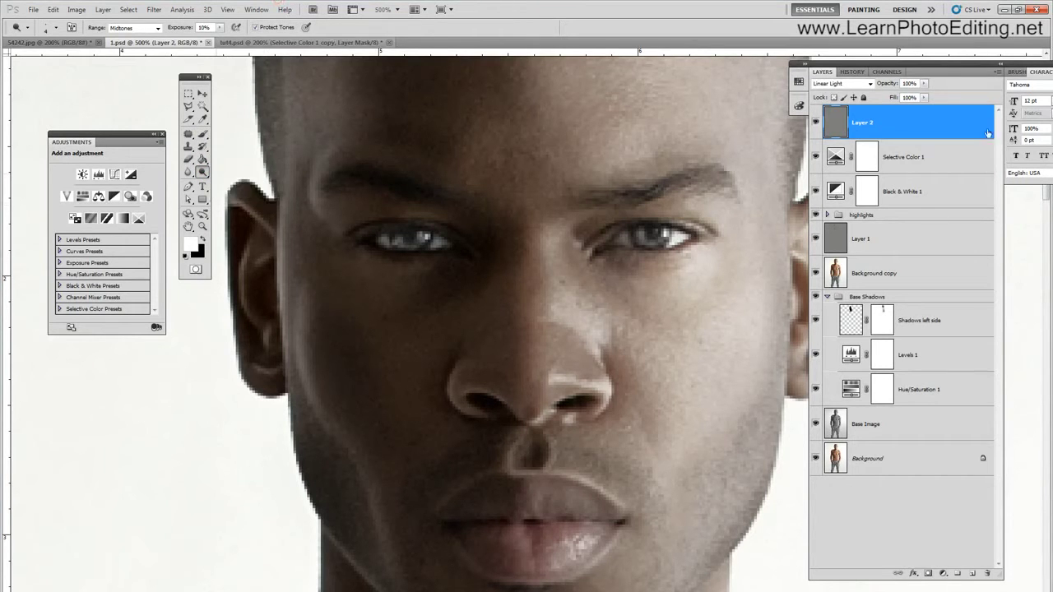
Rename Layer 2 as "eyes dodge".
{"action": "double_click", "coordinate": [855, 123]}
{"action": "type", "text": "eye"}
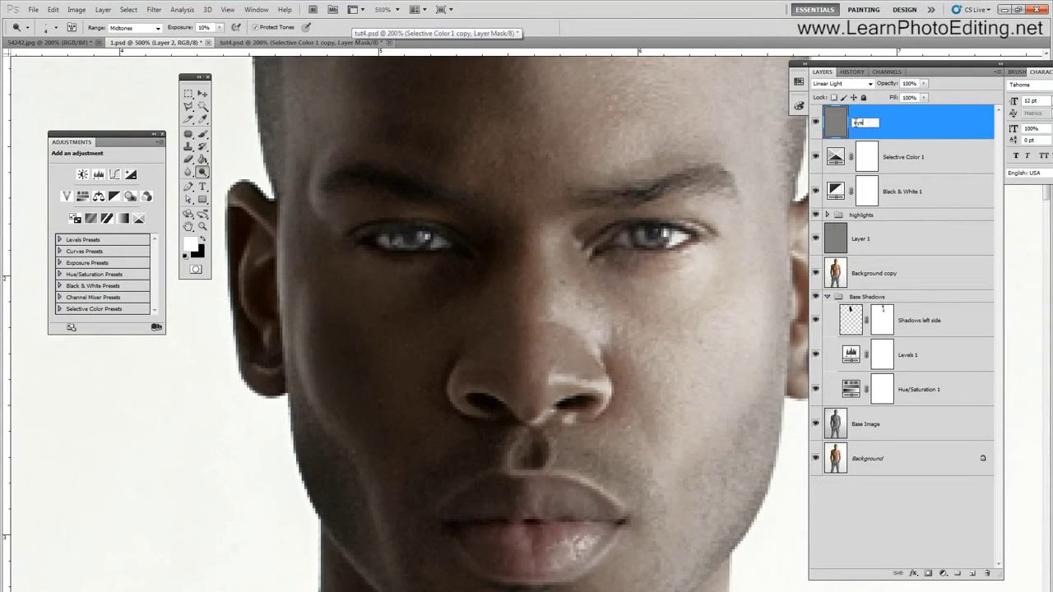
{"action": "type", "text": "s dodge"}
{"action": "key", "text": "Return"}
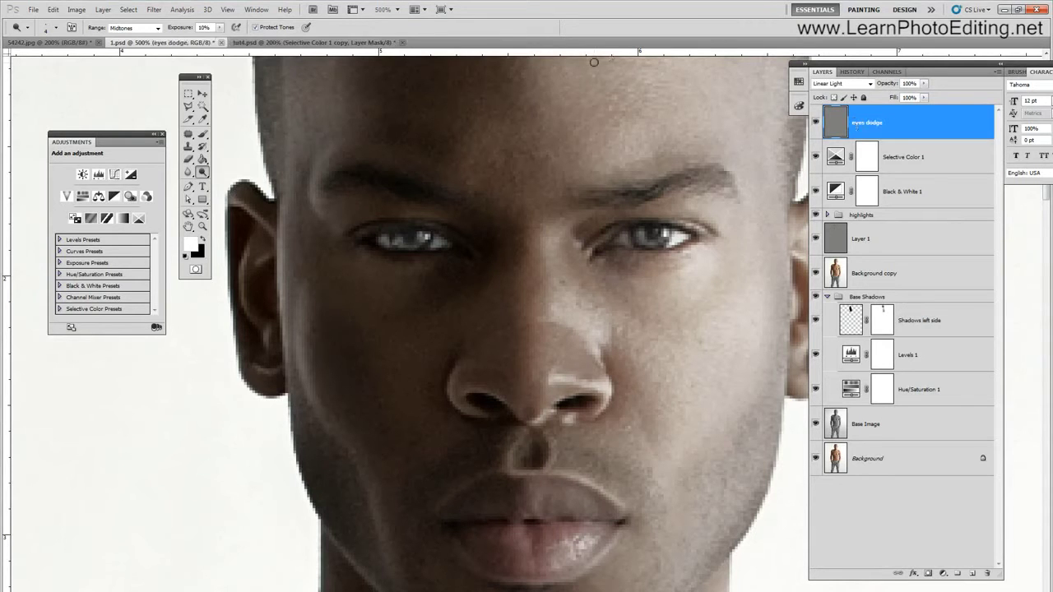
Create a new layer above eyes dodge in Linear Light mode, filled with the neutral 50% gray.
{"action": "left_click", "coordinate": [103, 9]}
{"action": "mouse_move", "coordinate": [124, 20]}
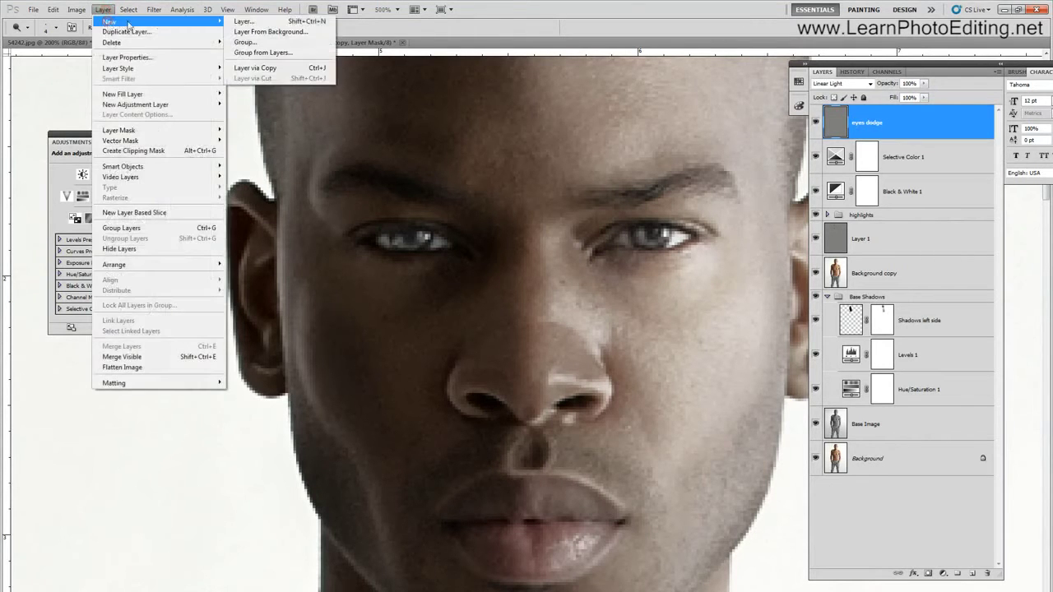
{"action": "left_click", "coordinate": [247, 19]}
{"action": "left_click", "coordinate": [413, 124]}
{"action": "left_click", "coordinate": [423, 105]}
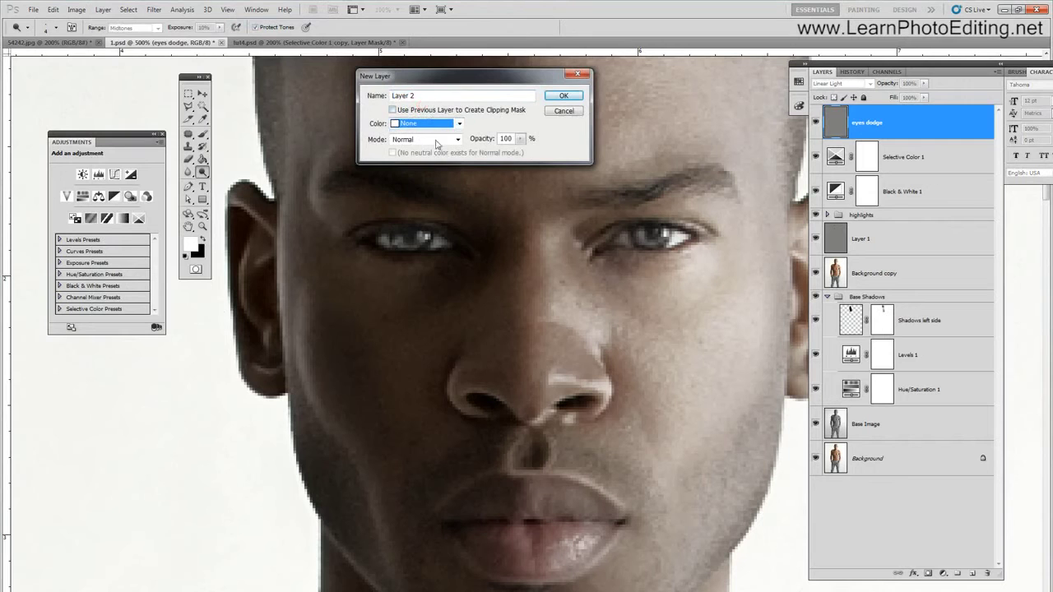
{"action": "left_click", "coordinate": [430, 136]}
{"action": "left_click", "coordinate": [408, 317]}
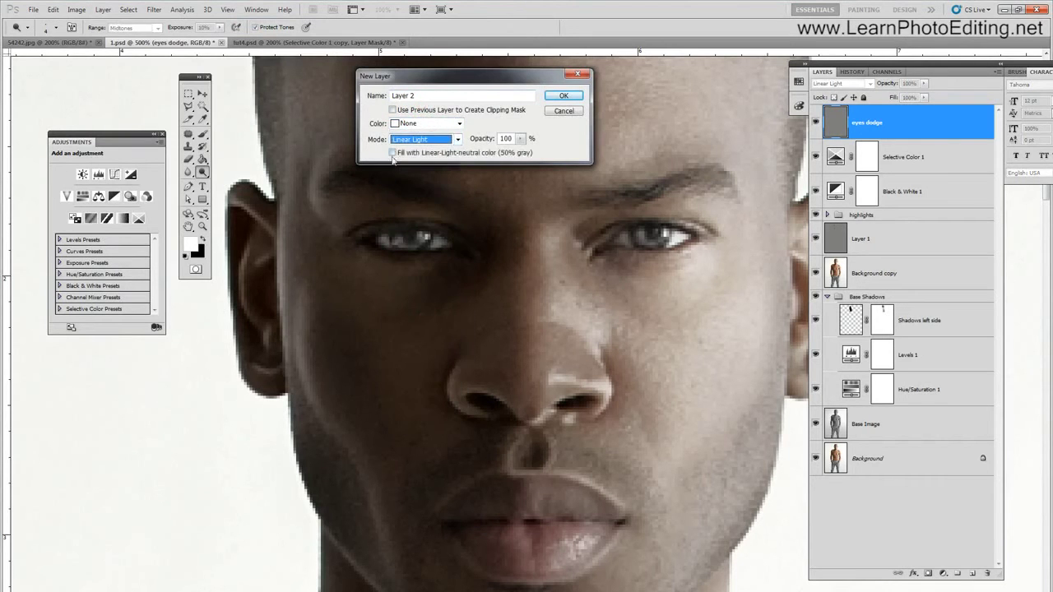
{"action": "left_click", "coordinate": [393, 153]}
{"action": "left_click", "coordinate": [563, 96]}
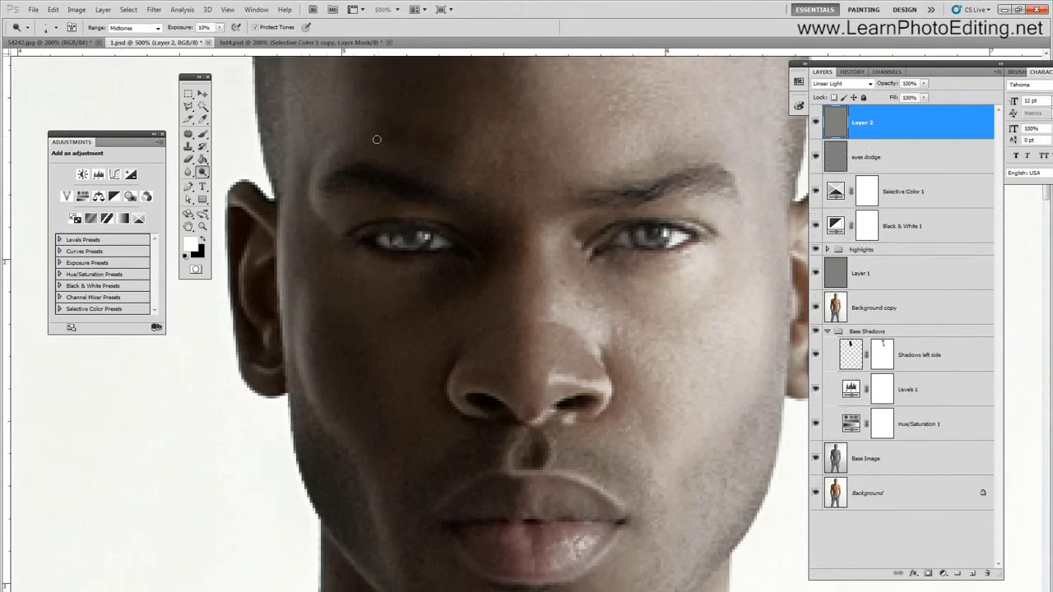
Rename the new gray Linear Light layer as "eye burn".
{"action": "double_click", "coordinate": [864, 125]}
{"action": "type", "text": "eye brun"}
{"action": "key", "text": "Return"}
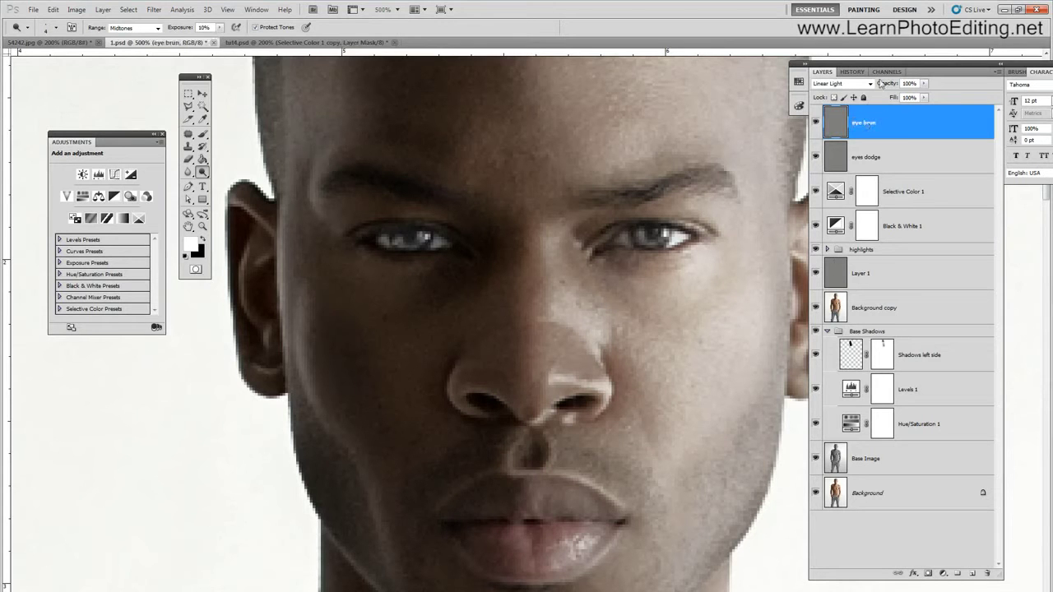
{"action": "double_click", "coordinate": [872, 126]}
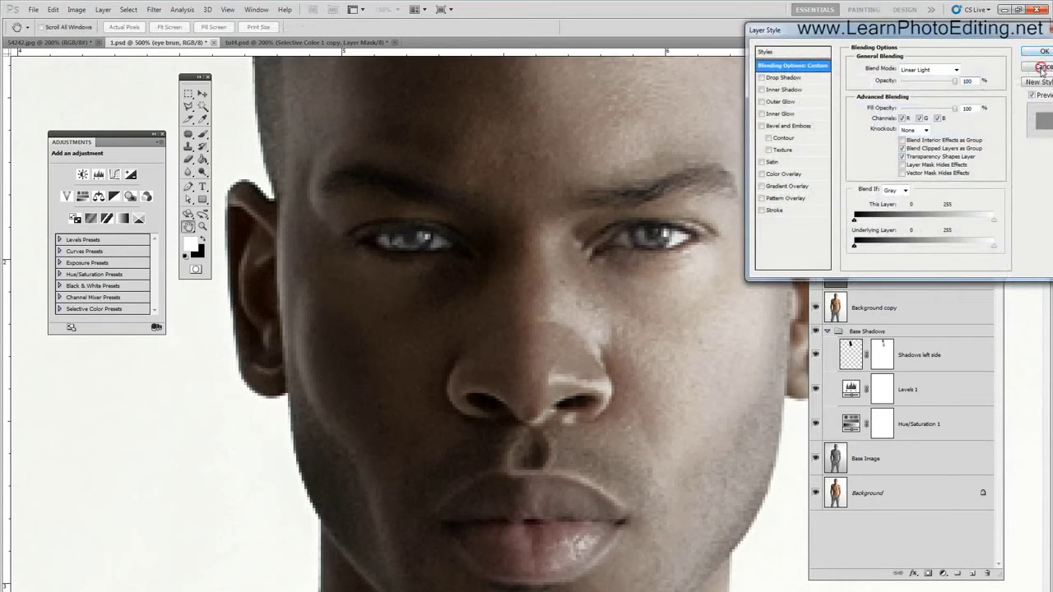
{"action": "left_click", "coordinate": [1040, 67]}
{"action": "double_click", "coordinate": [863, 123]}
{"action": "left_click_drag", "start_coordinate": [878, 122], "coordinate": [868, 123]}
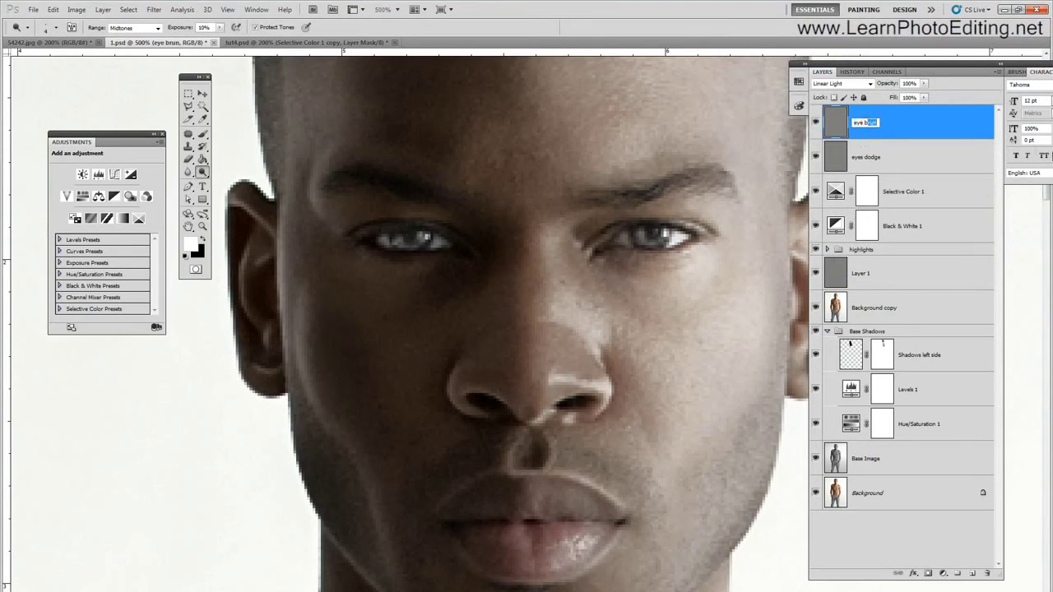
{"action": "type", "text": "urn"}
{"action": "key", "text": "Return"}
{"action": "left_click", "coordinate": [232, 10]}
{"action": "left_click", "coordinate": [247, 87]}
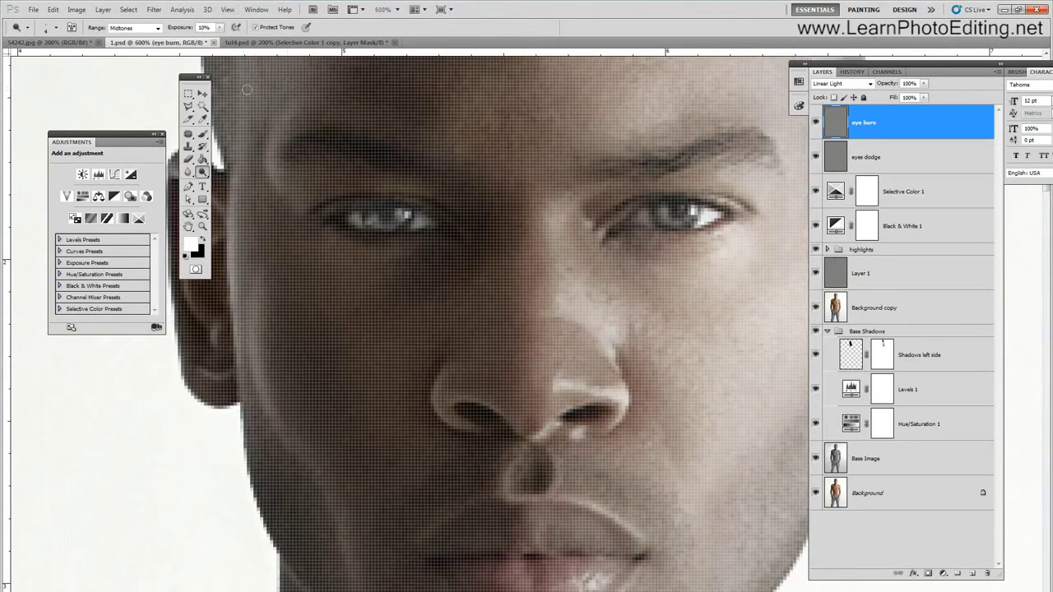
{"action": "left_click", "coordinate": [227, 12]}
{"action": "left_click", "coordinate": [250, 97]}
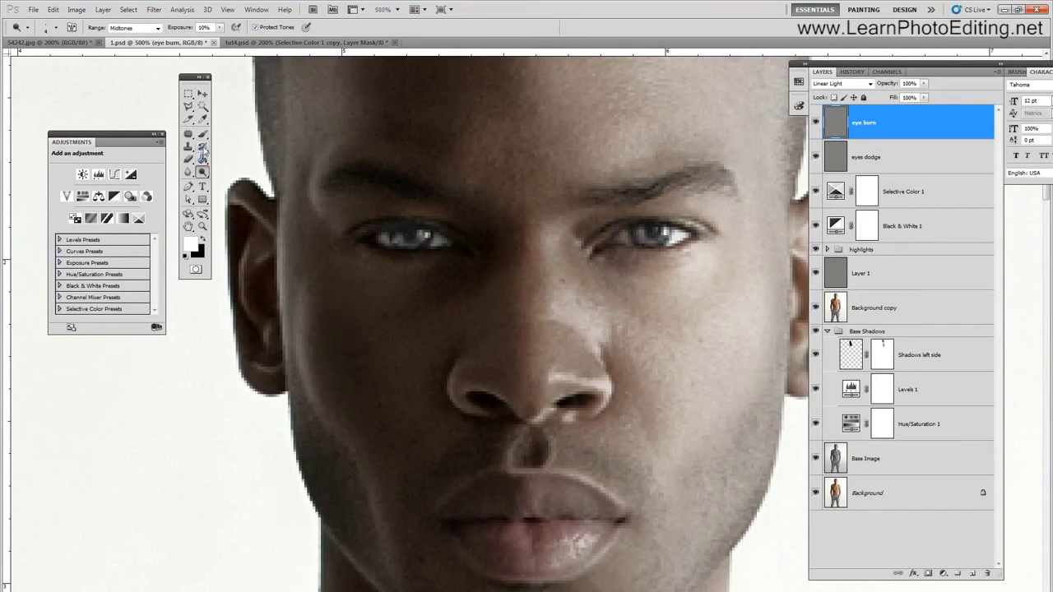
{"action": "left_click", "coordinate": [201, 134]}
{"action": "left_click", "coordinate": [56, 27]}
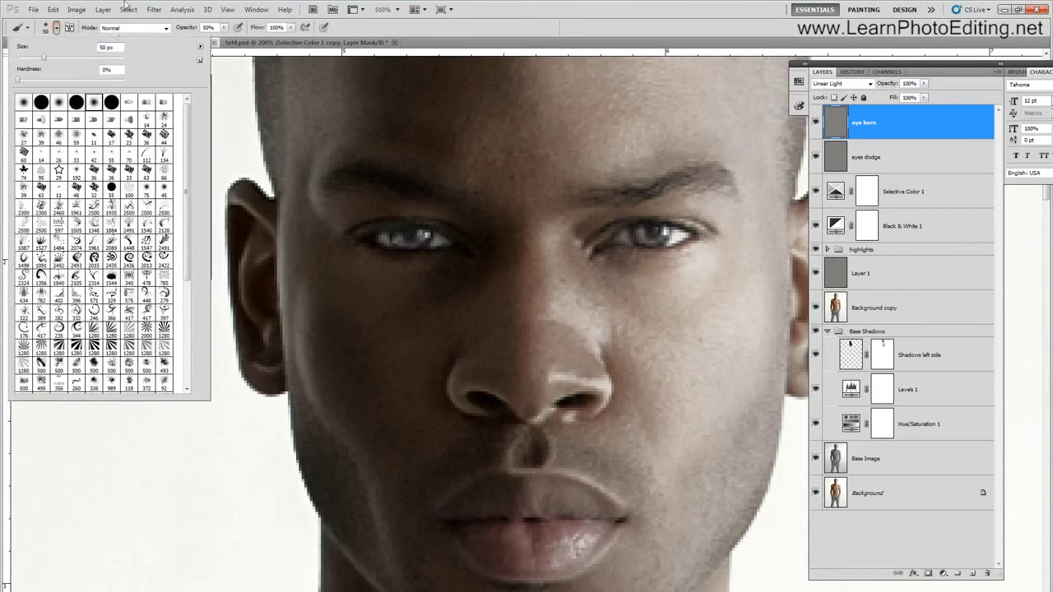
{"action": "left_click", "coordinate": [127, 3]}
Darken the corners, lower edge and iris rim of the eye on the brighter side of the face using a 2 px Burn tool.
{"action": "left_click", "coordinate": [203, 171]}
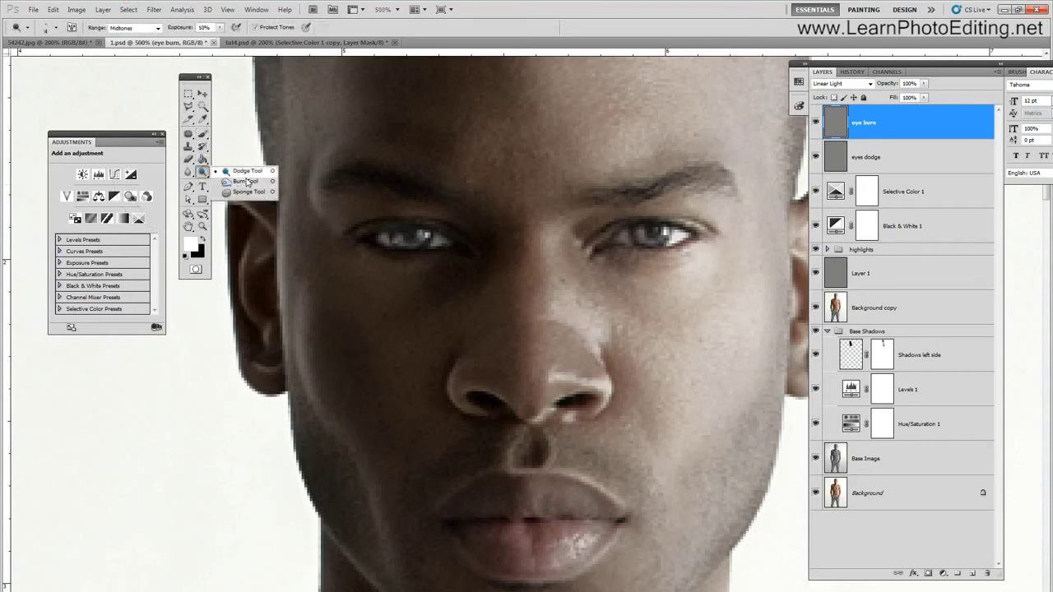
{"action": "left_click", "coordinate": [56, 27]}
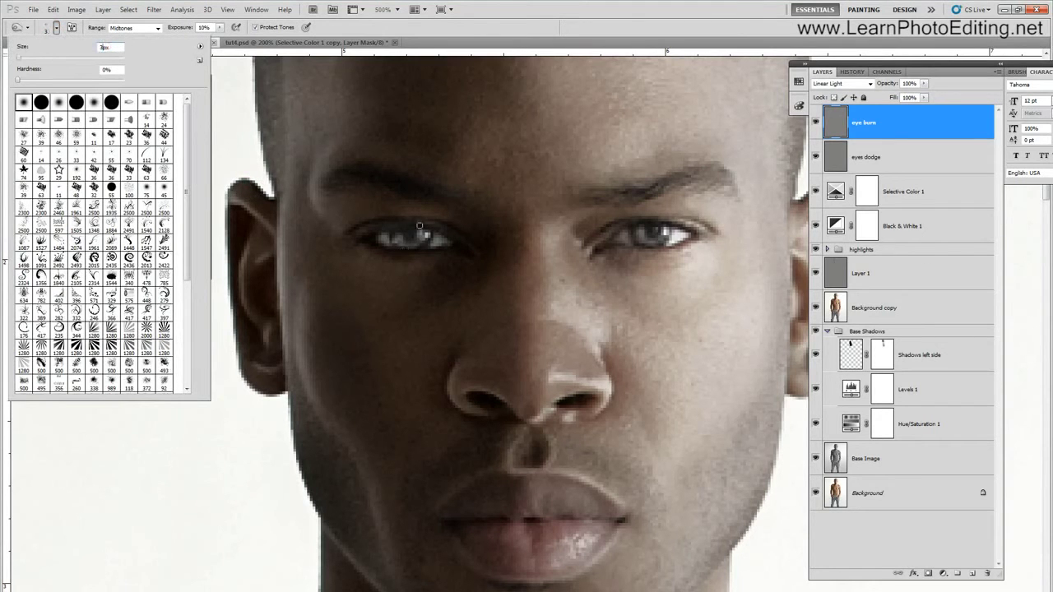
{"action": "left_click_drag", "start_coordinate": [104, 47], "coordinate": [39, 48]}
{"action": "type", "text": "2"}
{"action": "left_click", "coordinate": [597, 249]}
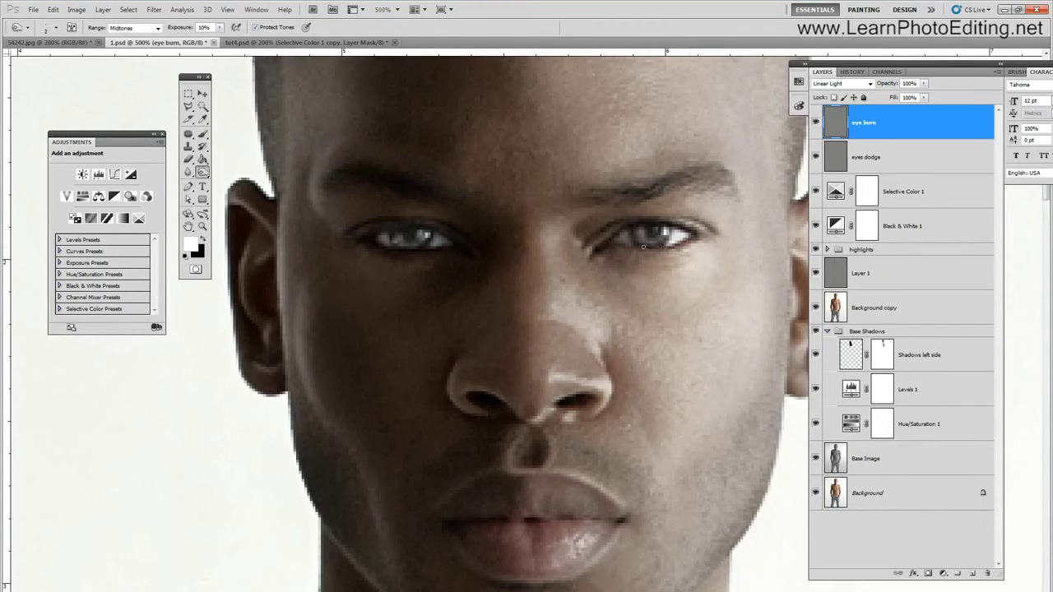
{"action": "left_click_drag", "start_coordinate": [615, 242], "coordinate": [634, 243]}
{"action": "left_click", "coordinate": [666, 232]}
{"action": "left_click_drag", "start_coordinate": [650, 237], "coordinate": [639, 244]}
{"action": "left_click", "coordinate": [715, 231]}
Burn the corners, lid edges and iris outline of the eye on the shadowed side of the face.
{"action": "left_click", "coordinate": [369, 237]}
{"action": "left_click", "coordinate": [458, 244]}
{"action": "left_click", "coordinate": [423, 243]}
{"action": "left_click", "coordinate": [413, 245]}
{"action": "left_click", "coordinate": [397, 244]}
{"action": "left_click", "coordinate": [409, 232]}
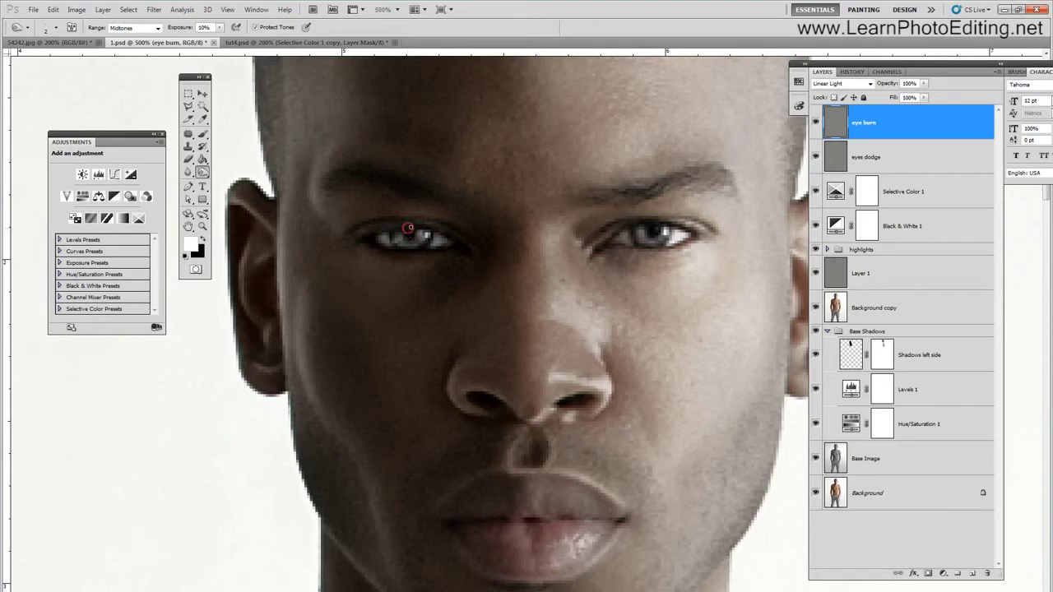
{"action": "left_click", "coordinate": [477, 251]}
Compare the portrait with and without the eye burn and eyes dodge layers, and examine the eyes at actual pixels and closer.
{"action": "left_click", "coordinate": [815, 122]}
{"action": "left_click", "coordinate": [815, 122]}
{"action": "left_click", "coordinate": [815, 155]}
{"action": "left_click", "coordinate": [815, 155]}
{"action": "left_click", "coordinate": [223, 8]}
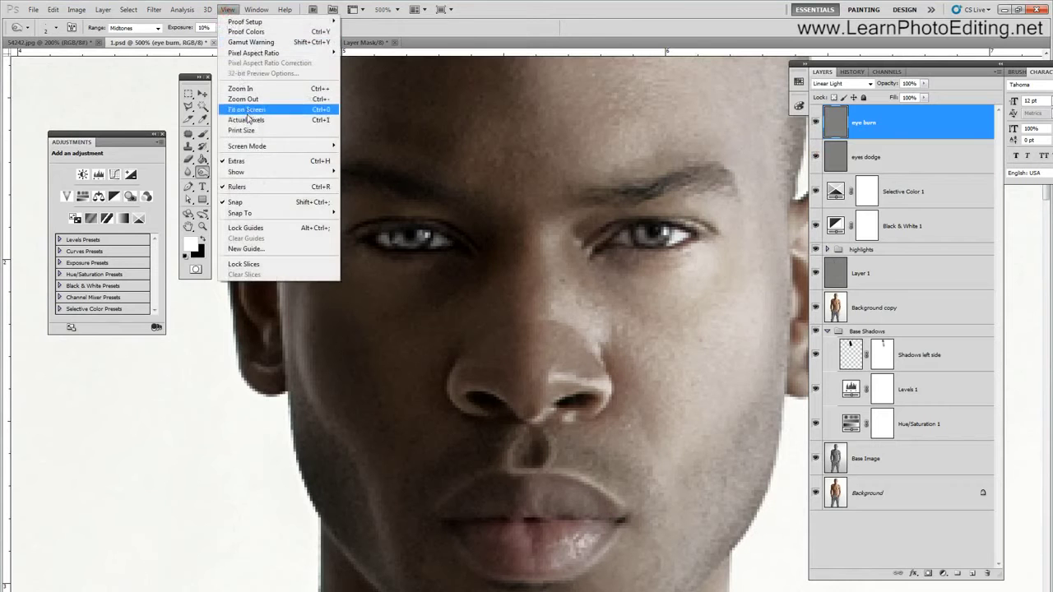
{"action": "left_click", "coordinate": [248, 123]}
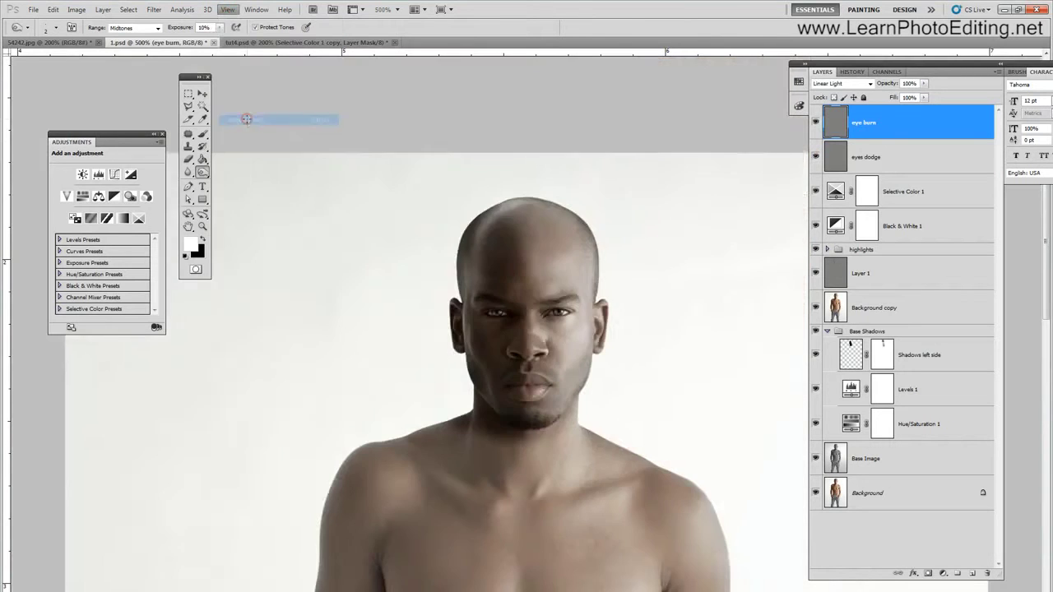
{"action": "left_click", "coordinate": [227, 9]}
{"action": "left_click", "coordinate": [249, 88]}
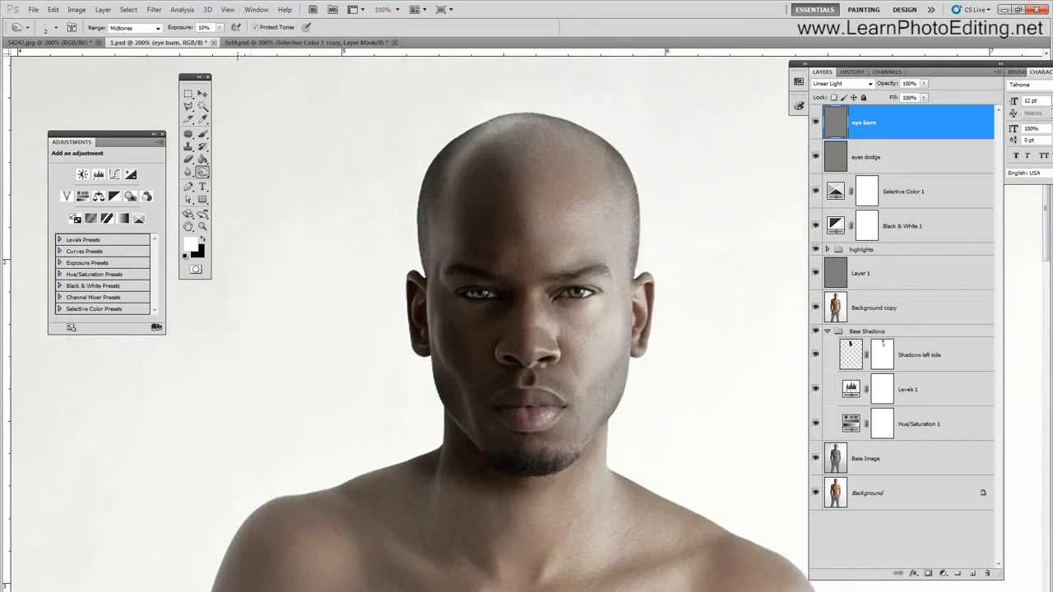
{"action": "left_click", "coordinate": [233, 9]}
{"action": "left_click", "coordinate": [238, 88]}
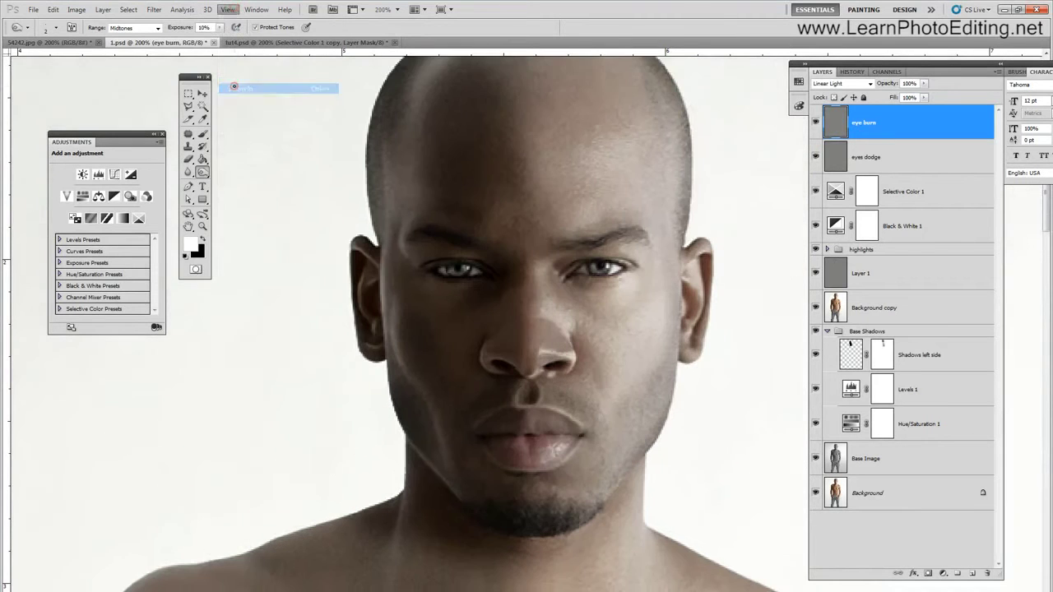
Add a new layer directly above Selective Color 1 and set its blend mode to Soft Light.
{"action": "left_click", "coordinate": [894, 185]}
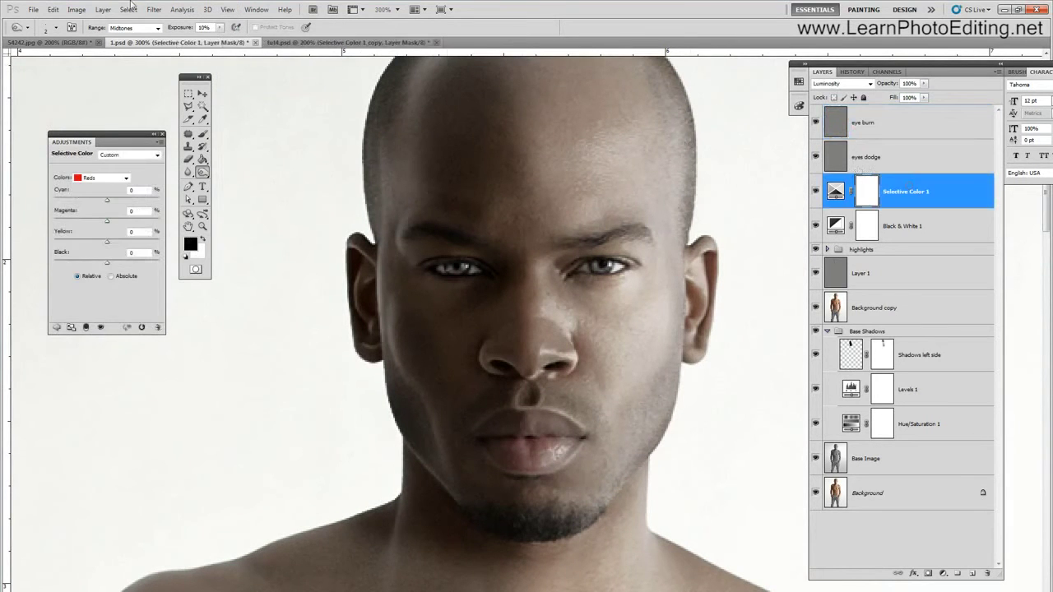
{"action": "left_click", "coordinate": [104, 10]}
{"action": "mouse_move", "coordinate": [108, 22]}
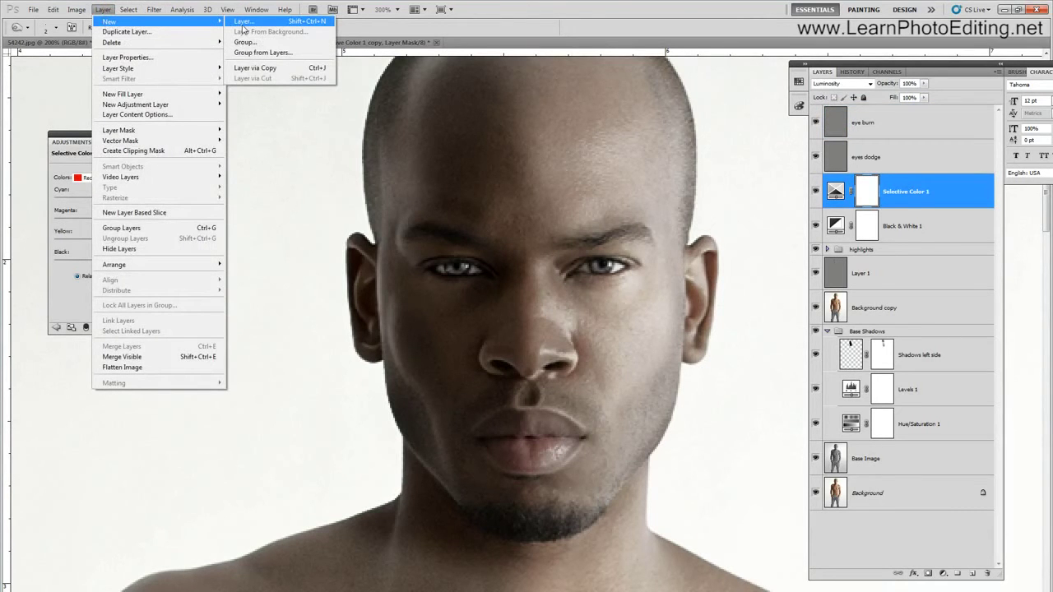
{"action": "left_click", "coordinate": [243, 28]}
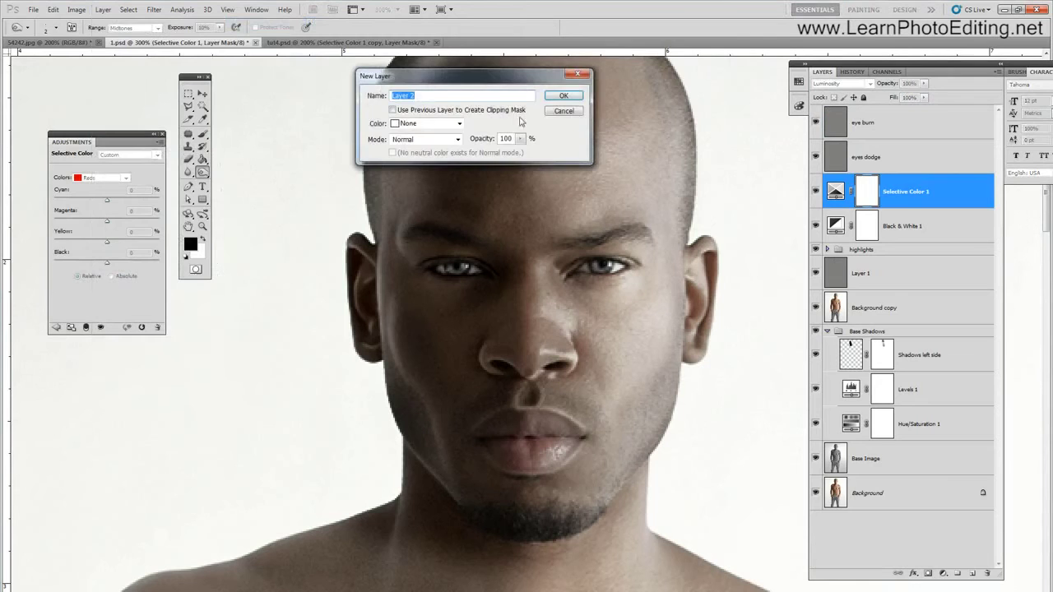
{"action": "left_click", "coordinate": [559, 80]}
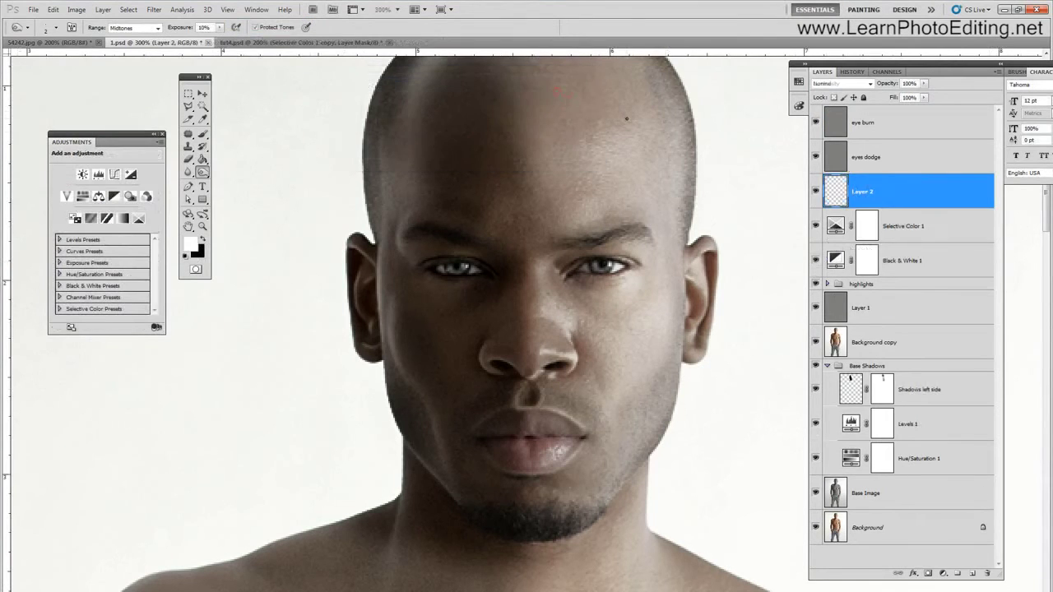
{"action": "left_click", "coordinate": [850, 85]}
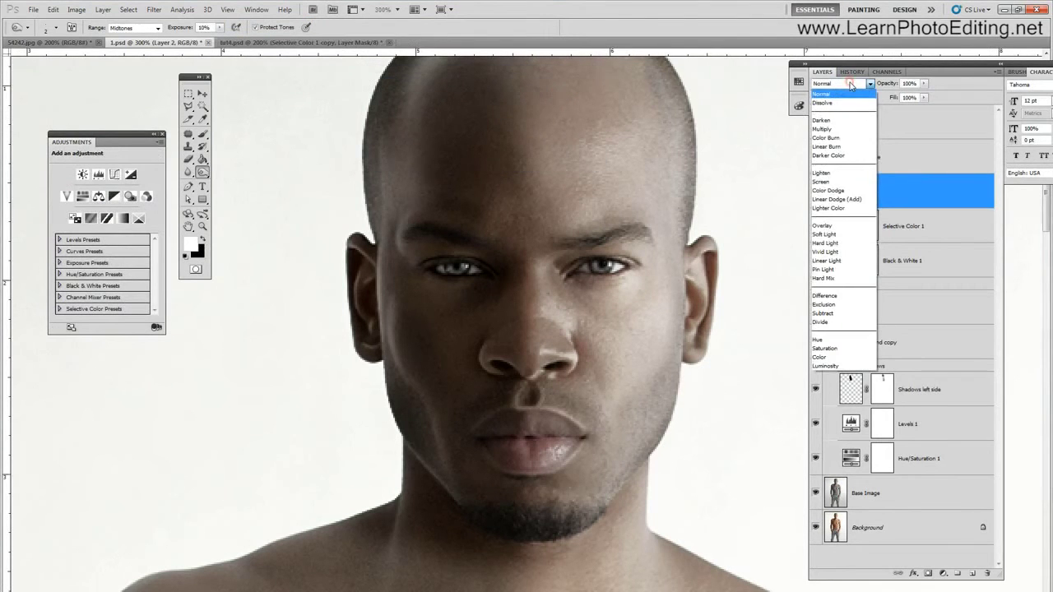
{"action": "left_click", "coordinate": [823, 235]}
Brighten the irises on the Soft Light layer with a soft 5 px white brush at 50% opacity.
{"action": "left_click", "coordinate": [203, 135]}
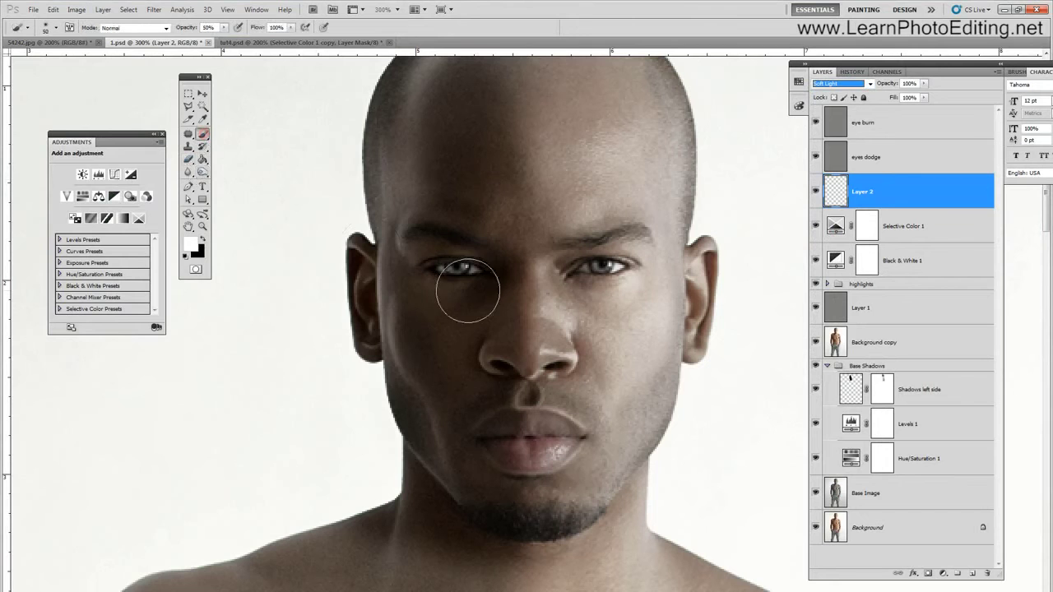
{"action": "left_click", "coordinate": [56, 27]}
{"action": "left_click", "coordinate": [103, 47]}
{"action": "key", "text": "BackSpace"}
{"action": "type", "text": "100"}
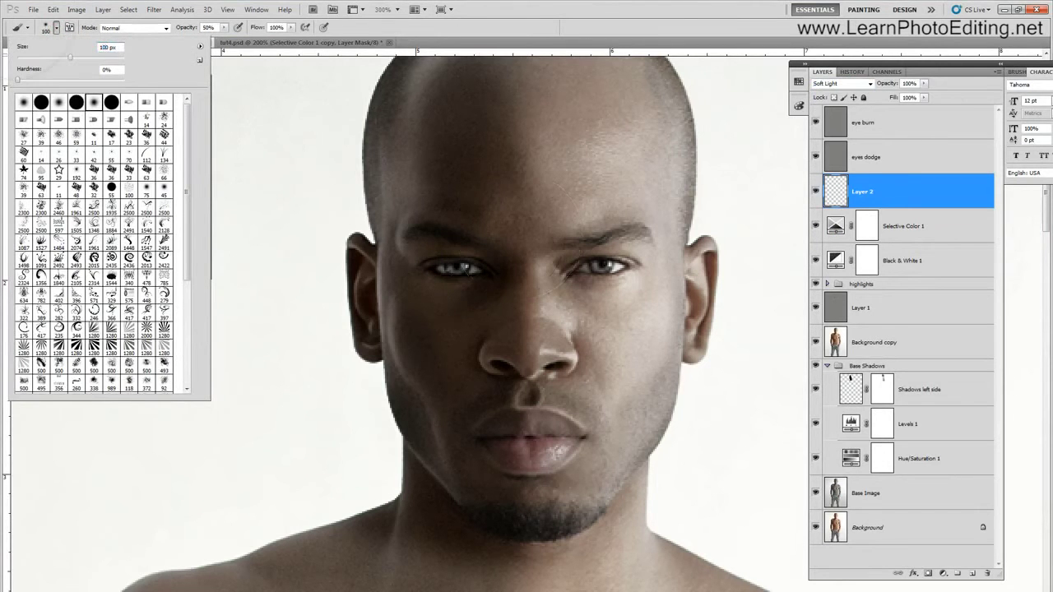
{"action": "type", "text": "5"}
{"action": "left_click_drag", "start_coordinate": [106, 47], "coordinate": [47, 57]}
{"action": "type", "text": "5"}
{"action": "left_click", "coordinate": [594, 266]}
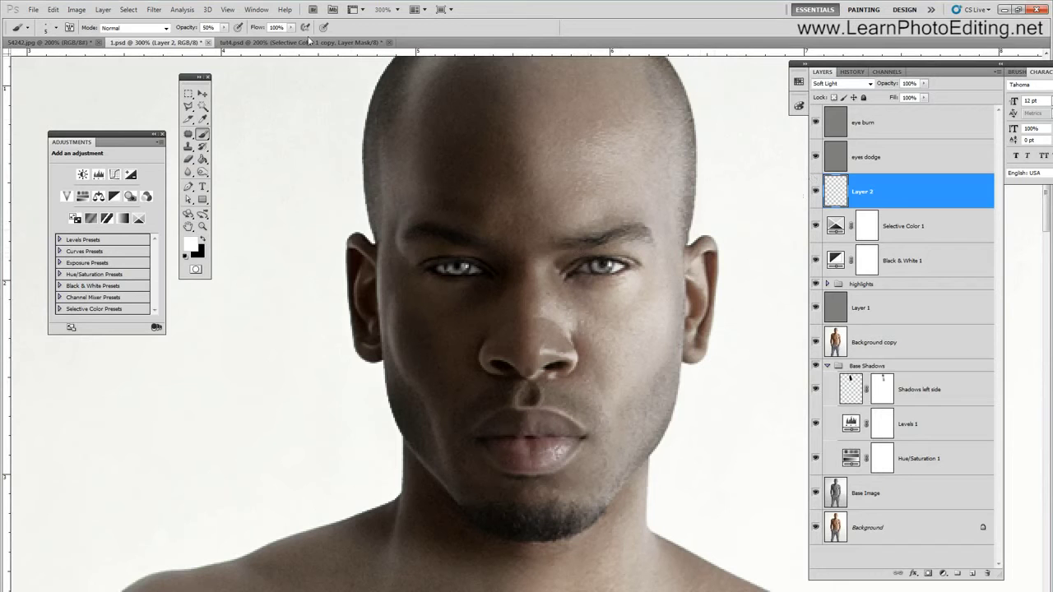
{"action": "left_click", "coordinate": [227, 10]}
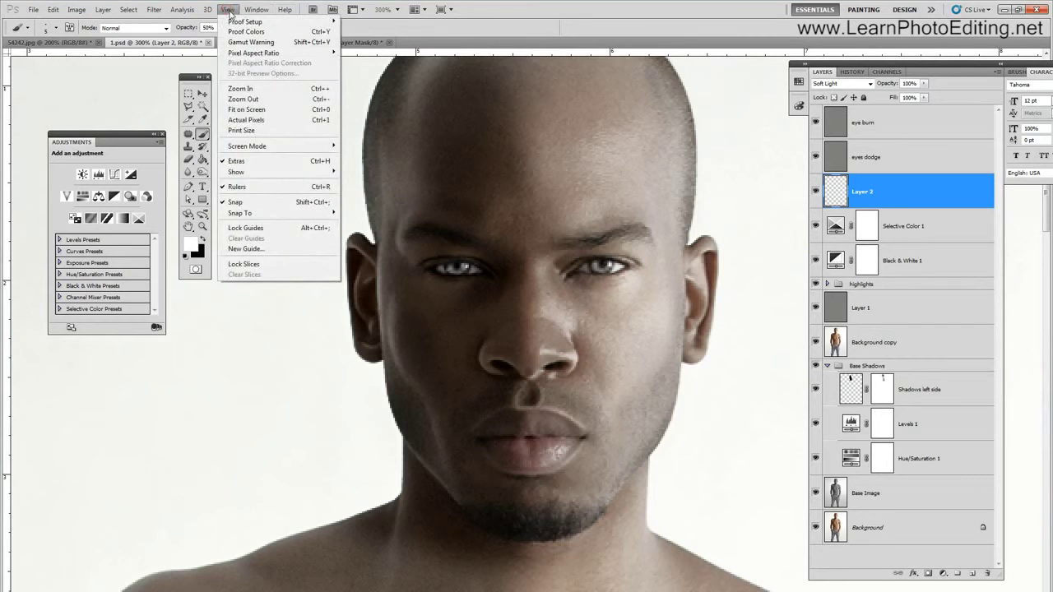
{"action": "left_click", "coordinate": [229, 10]}
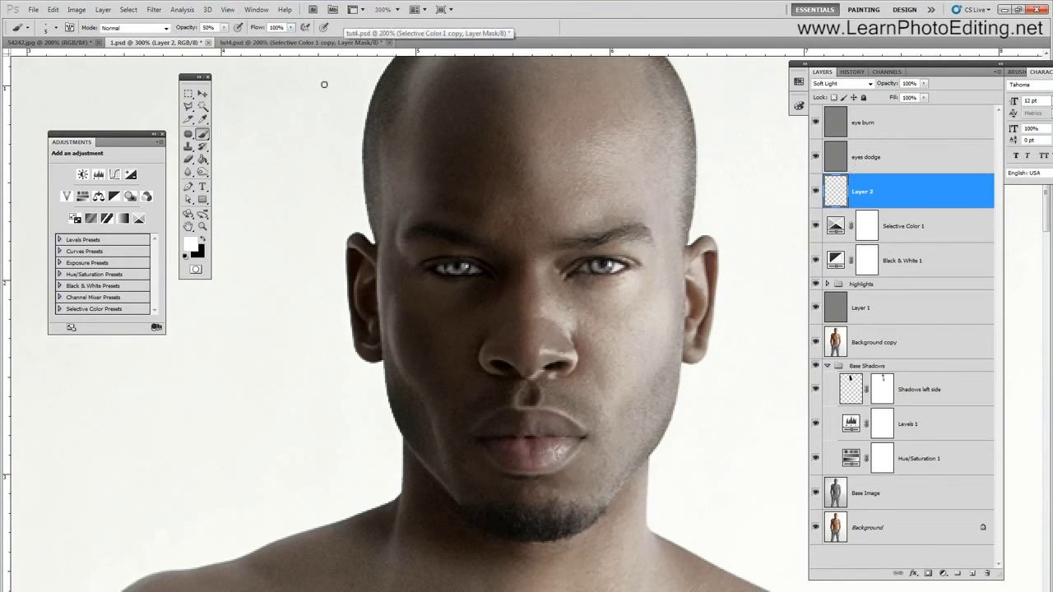
Compare the portrait at actual pixels with and without the Layer 2 iris brightening.
{"action": "left_click", "coordinate": [227, 10]}
{"action": "left_click", "coordinate": [272, 119]}
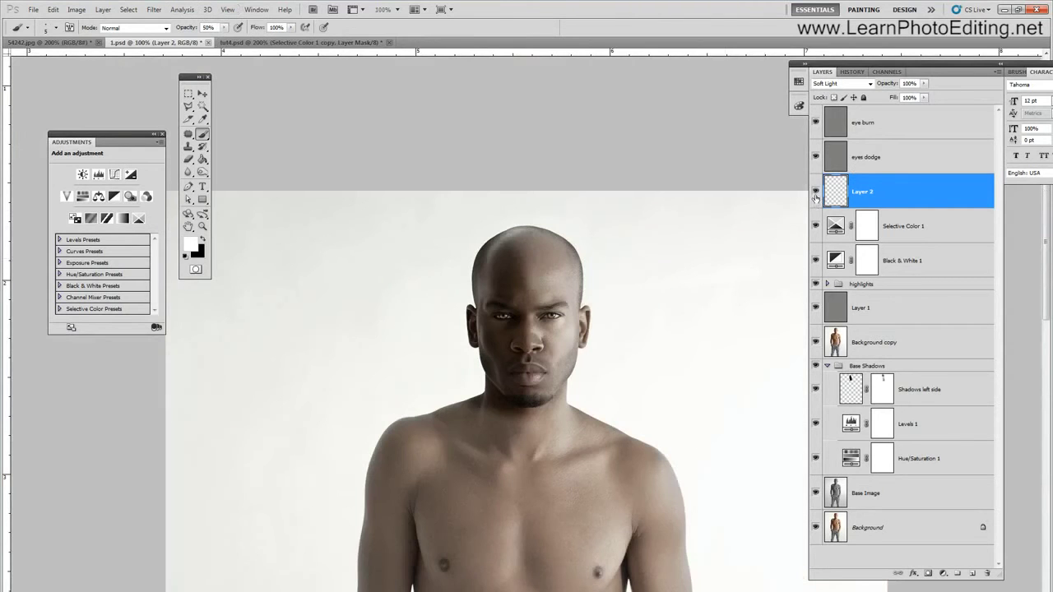
{"action": "left_click", "coordinate": [816, 192]}
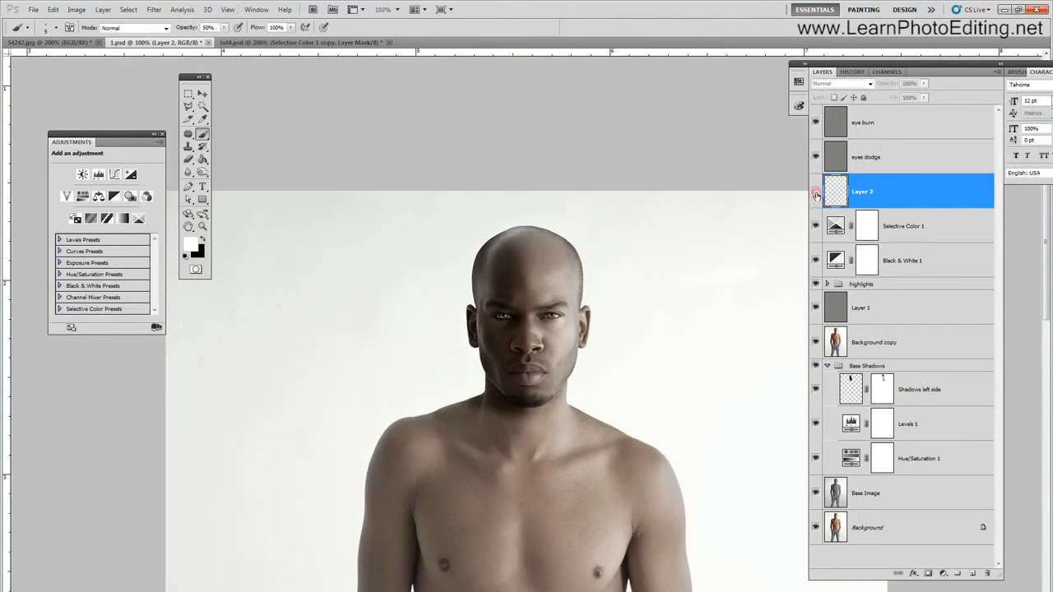
{"action": "left_click", "coordinate": [815, 193]}
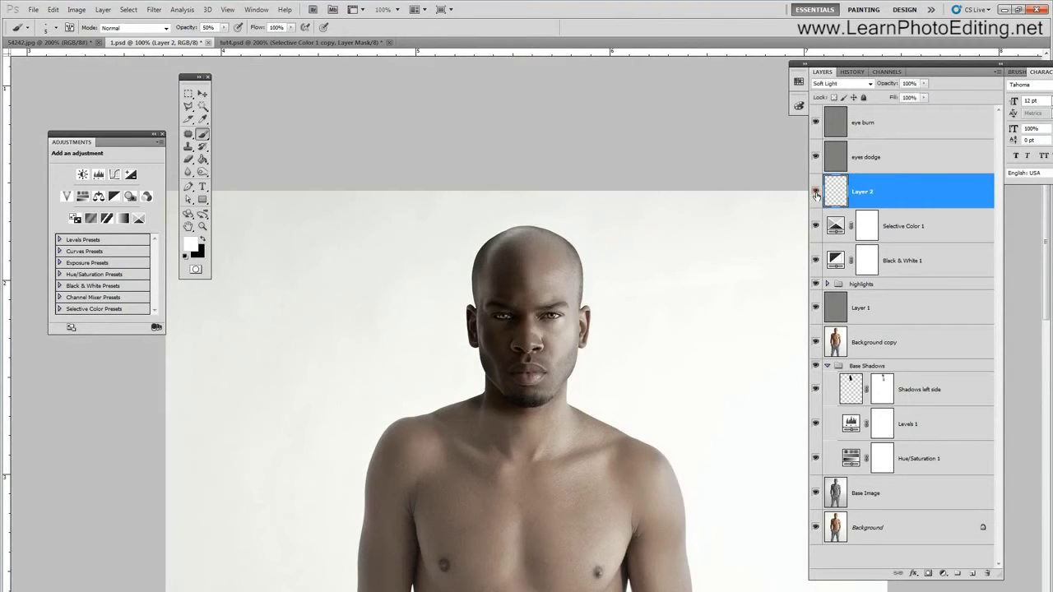
Set the opacity of Layer 2 to 30%.
{"action": "left_click", "coordinate": [908, 83]}
{"action": "left_click_drag", "start_coordinate": [907, 83], "coordinate": [849, 85]}
{"action": "type", "text": "30"}
{"action": "key", "text": "Return"}
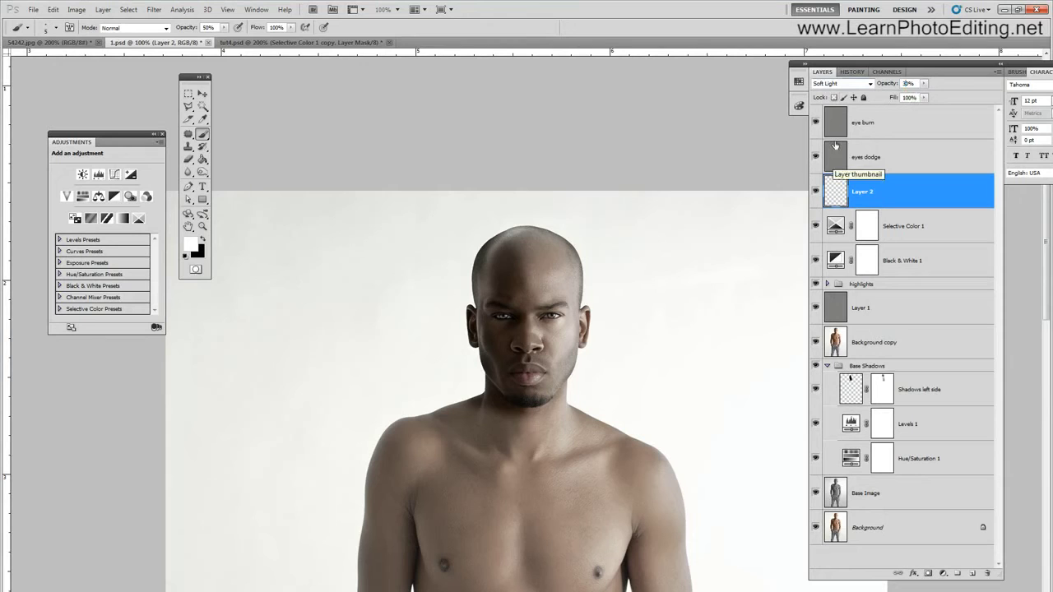
Examine the eyes with the reduced-opacity Layer 2 repeatedly hidden and shown.
{"action": "left_click", "coordinate": [816, 191]}
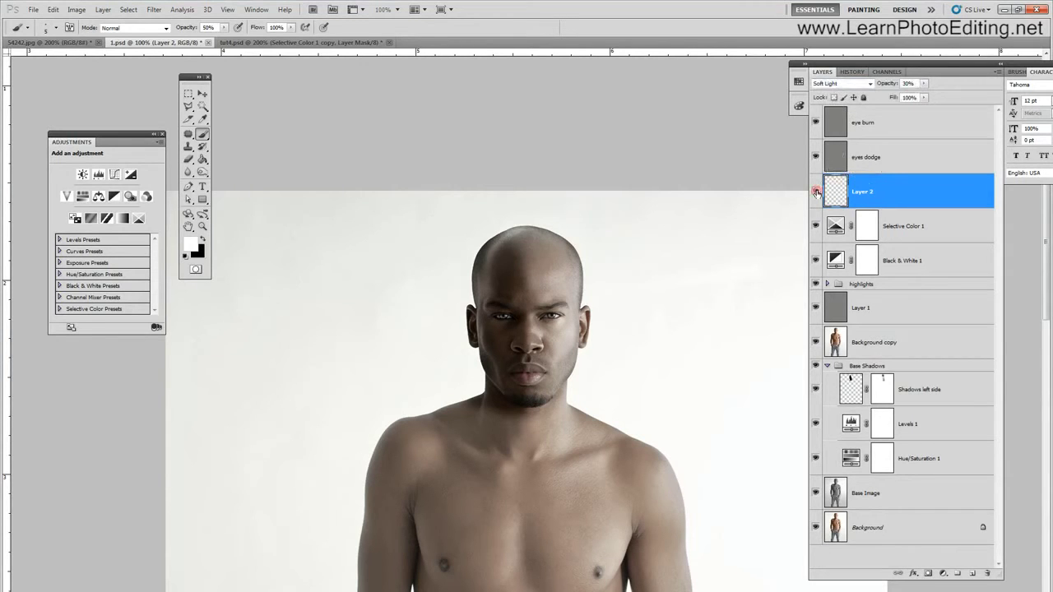
{"action": "left_click", "coordinate": [816, 193]}
{"action": "left_click", "coordinate": [816, 191]}
{"action": "left_click", "coordinate": [816, 192]}
{"action": "left_click", "coordinate": [816, 192]}
{"action": "left_click", "coordinate": [816, 192]}
{"action": "left_click", "coordinate": [815, 192]}
{"action": "left_click", "coordinate": [816, 192]}
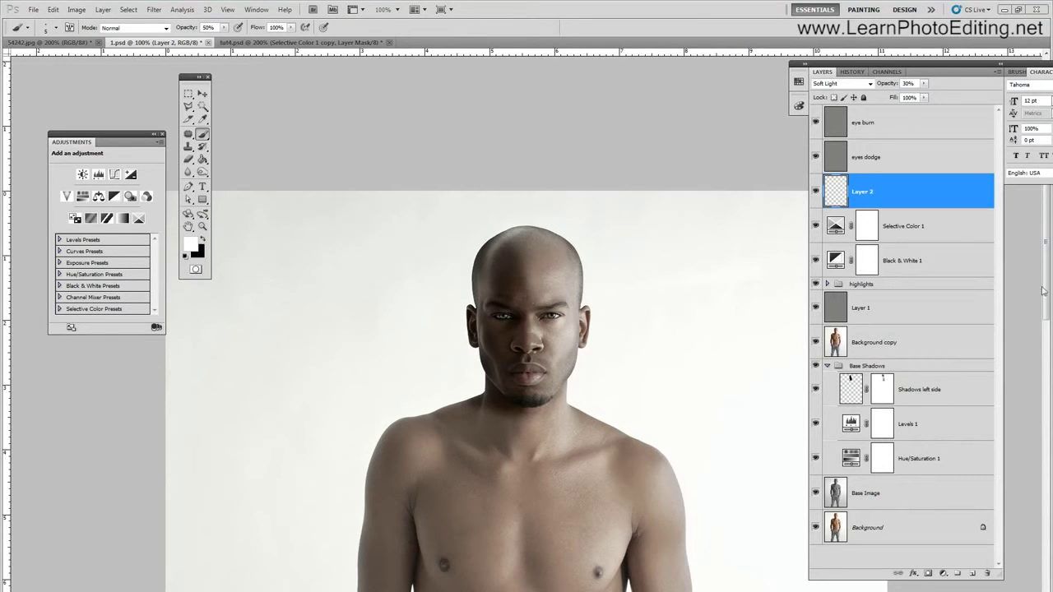
Check the effect of the Shadows left side layer and add a new layer directly above it in the Base Shadows group.
{"action": "left_click", "coordinate": [921, 419]}
{"action": "left_click", "coordinate": [860, 400]}
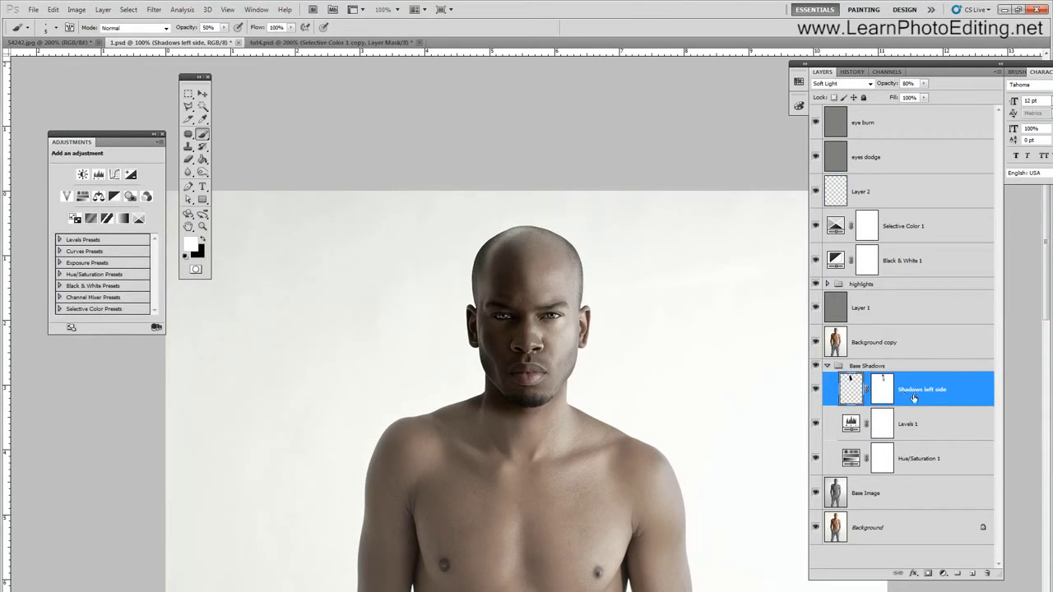
{"action": "left_click", "coordinate": [815, 389]}
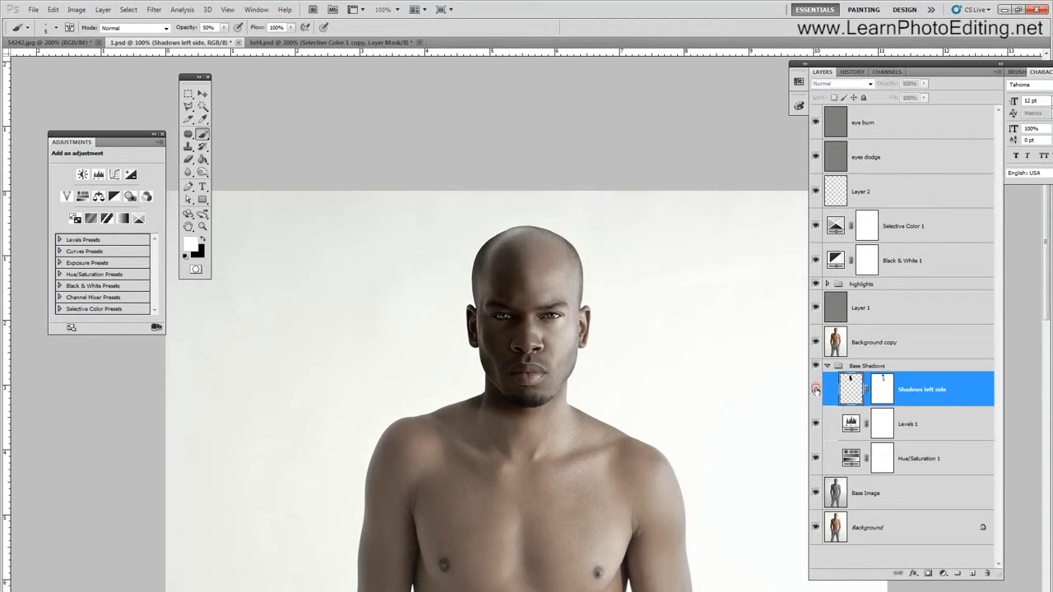
{"action": "left_click", "coordinate": [815, 389]}
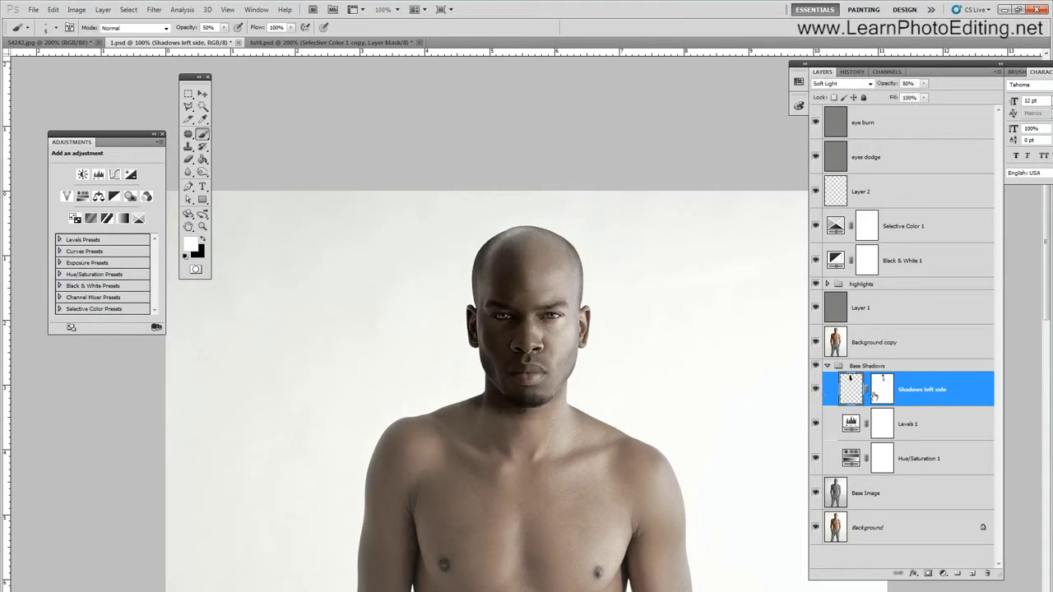
{"action": "left_click", "coordinate": [102, 10]}
{"action": "mouse_move", "coordinate": [97, 22]}
{"action": "left_click", "coordinate": [247, 22]}
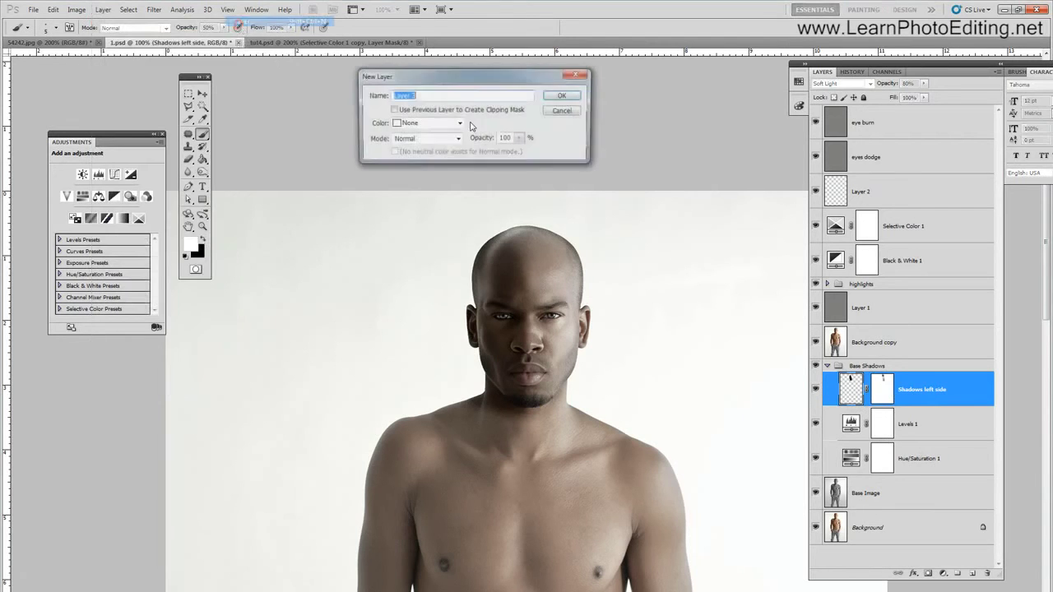
{"action": "left_click", "coordinate": [554, 97]}
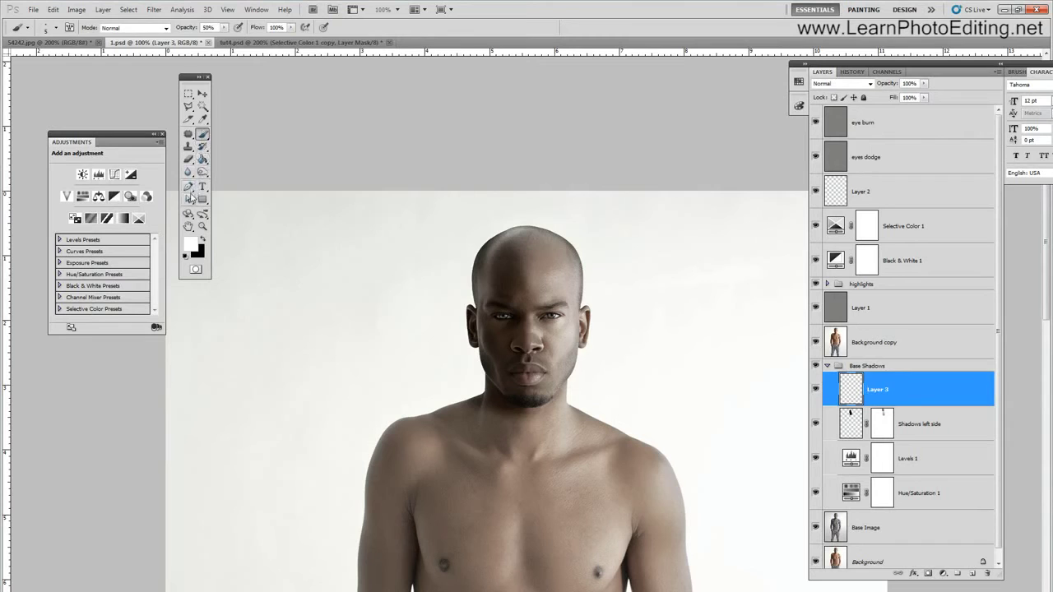
Draw a closed Pen path around the shadowed half of the head, running from the forehead past the nose and chin to the neck.
{"action": "left_click", "coordinate": [188, 187]}
{"action": "left_click", "coordinate": [452, 229]}
{"action": "left_click", "coordinate": [528, 267]}
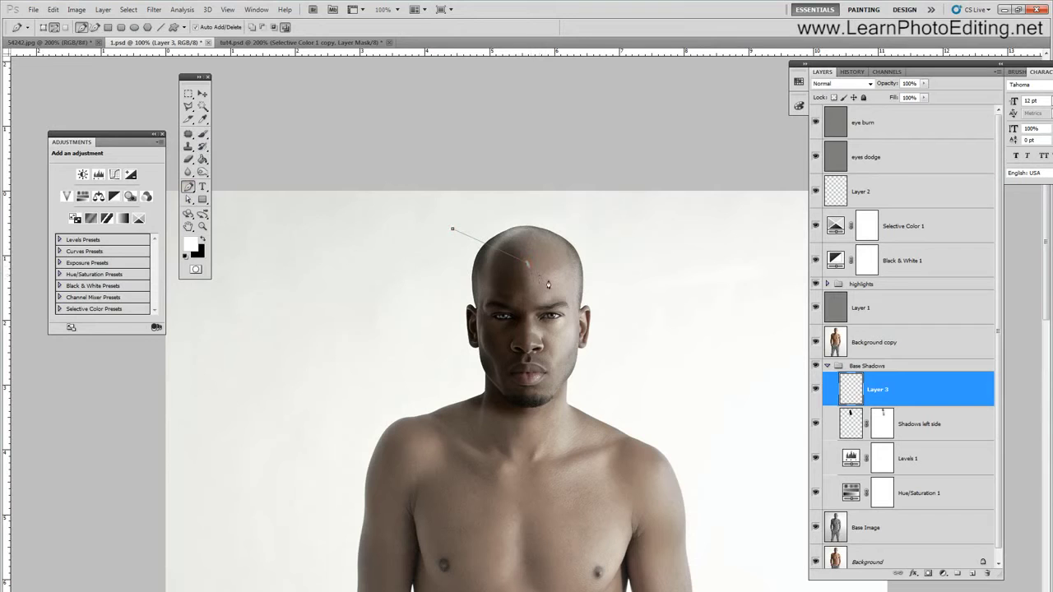
{"action": "left_click_drag", "start_coordinate": [560, 295], "coordinate": [555, 303]}
{"action": "left_click_drag", "start_coordinate": [544, 318], "coordinate": [558, 413]}
{"action": "left_click", "coordinate": [507, 437]}
{"action": "left_click_drag", "start_coordinate": [429, 385], "coordinate": [427, 352]}
{"action": "left_click_drag", "start_coordinate": [435, 281], "coordinate": [444, 271]}
{"action": "left_click", "coordinate": [450, 231]}
Reshape the path's anchor points across the forehead and brow down to the inner corner of the eye on the lit side.
{"action": "left_click", "coordinate": [227, 9]}
{"action": "left_click", "coordinate": [247, 89]}
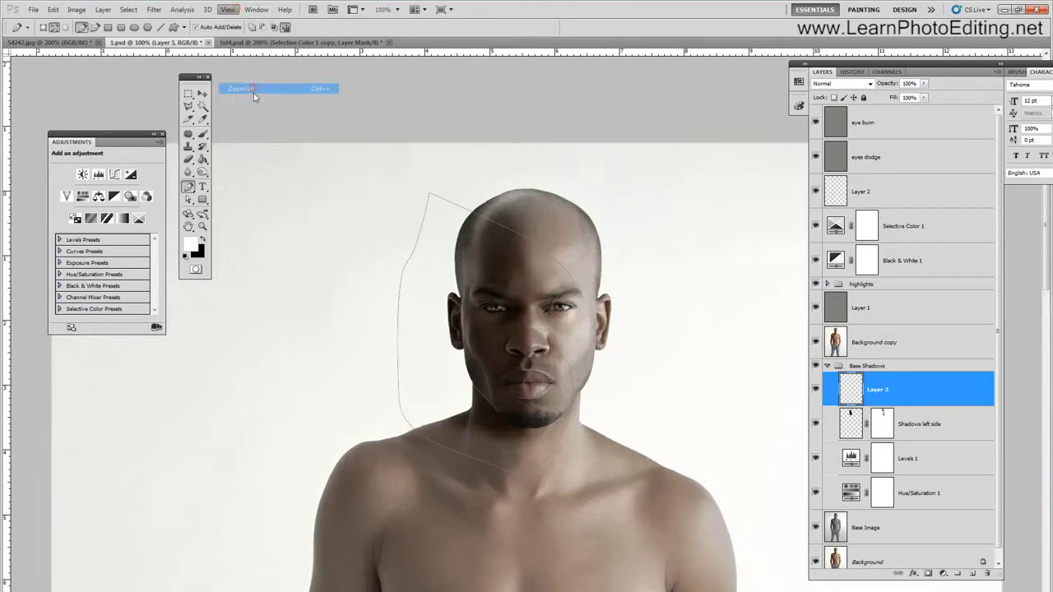
{"action": "left_click", "coordinate": [188, 199]}
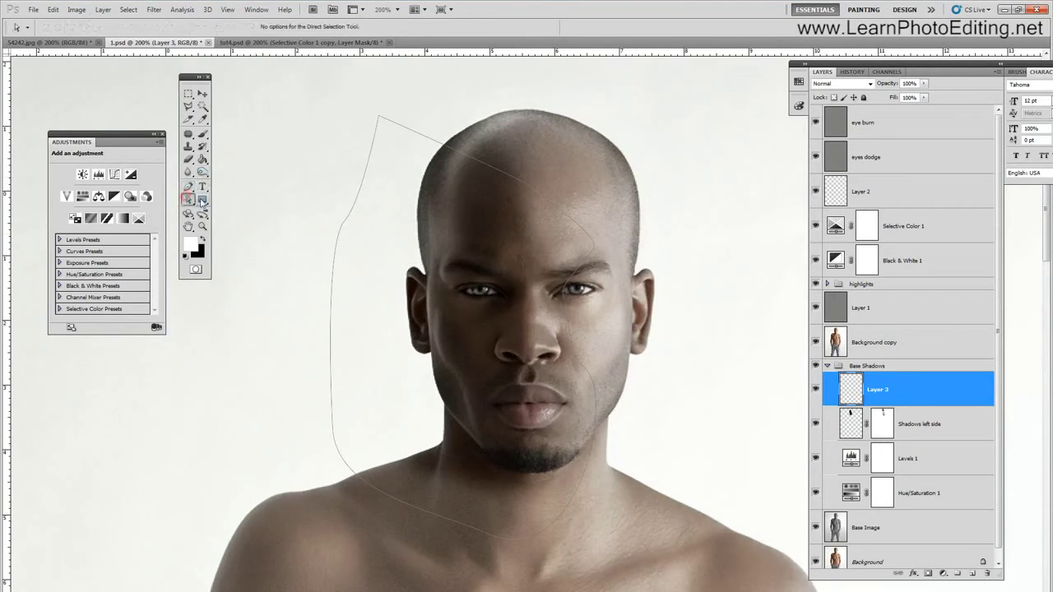
{"action": "left_click", "coordinate": [549, 201]}
{"action": "left_click_drag", "start_coordinate": [529, 188], "coordinate": [510, 152]}
{"action": "left_click_drag", "start_coordinate": [593, 246], "coordinate": [595, 259]}
{"action": "left_click", "coordinate": [533, 181]}
{"action": "left_click", "coordinate": [600, 264]}
{"action": "left_click_drag", "start_coordinate": [533, 184], "coordinate": [536, 189]}
{"action": "left_click", "coordinate": [561, 294]}
Adjust the path from the inner eye corner down the cheek and jaw, and convert the path into a selection.
{"action": "left_click_drag", "start_coordinate": [596, 436], "coordinate": [586, 449]}
{"action": "left_click", "coordinate": [577, 366]}
{"action": "left_click", "coordinate": [556, 294]}
{"action": "left_click", "coordinate": [558, 296]}
{"action": "left_click", "coordinate": [579, 452]}
{"action": "key", "text": "ctrl+Return"}
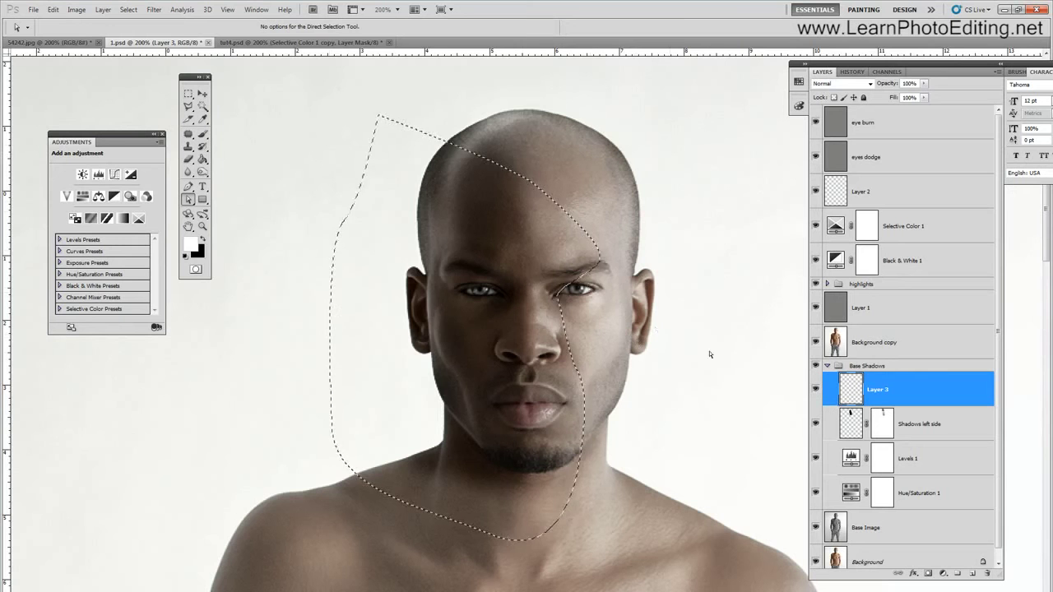
Hide the Shadows left side layer, fill the selected area with black on Layer 3 and deselect.
{"action": "left_click", "coordinate": [815, 423]}
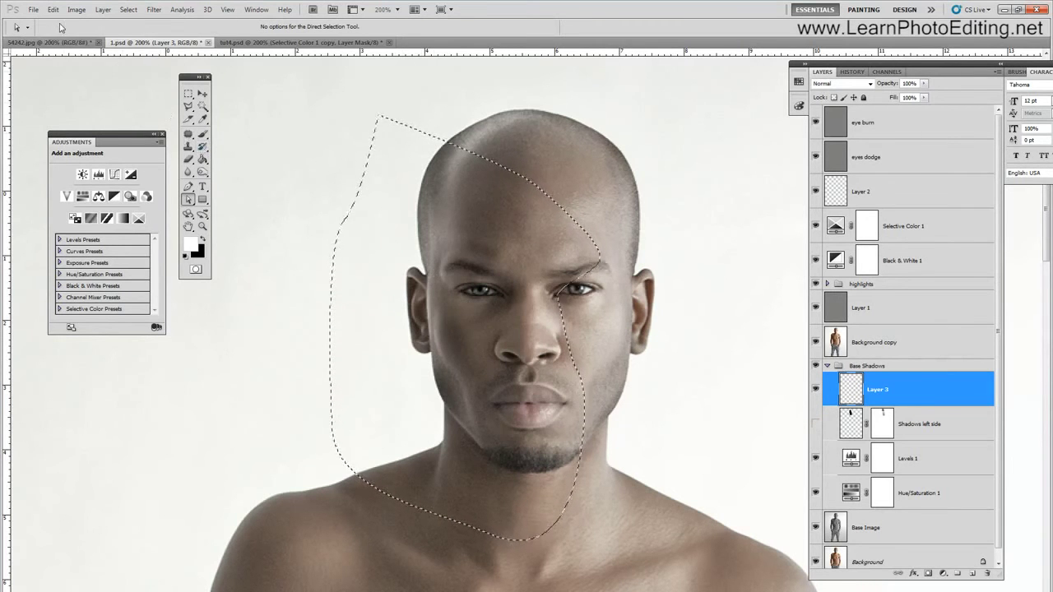
{"action": "key", "text": "shift+g"}
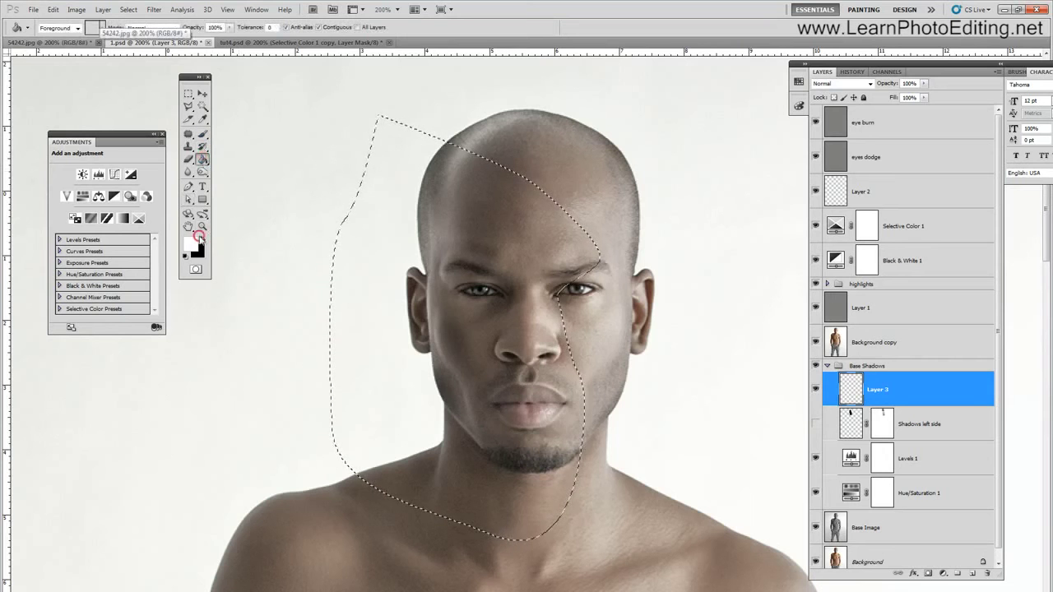
{"action": "key", "text": "x"}
{"action": "left_click", "coordinate": [440, 243]}
{"action": "left_click", "coordinate": [129, 9]}
{"action": "left_click", "coordinate": [138, 38]}
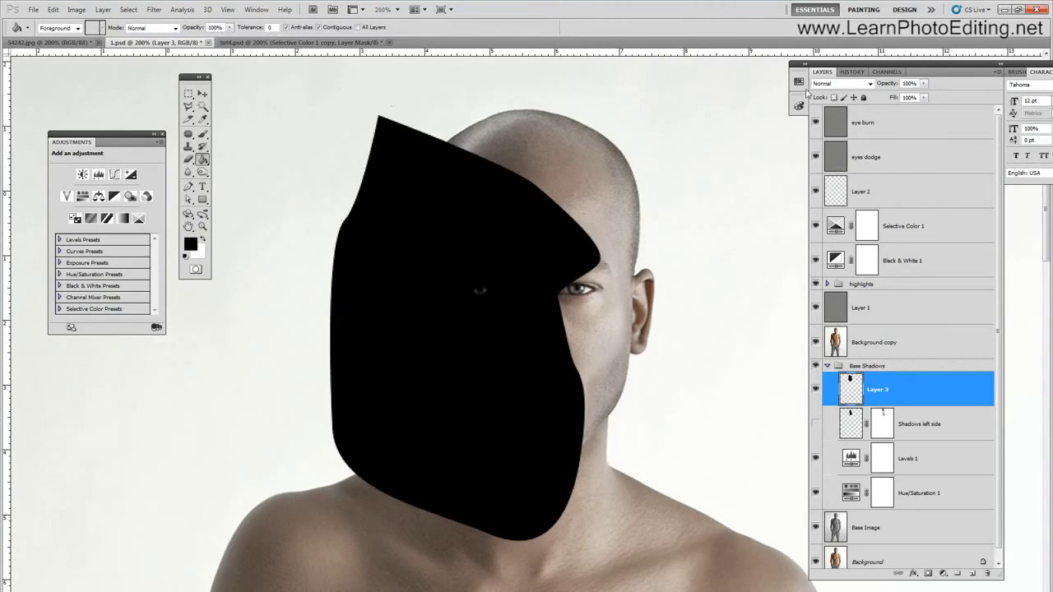
Set Layer 3 to Soft Light blend mode at 80% opacity.
{"action": "left_click", "coordinate": [852, 86]}
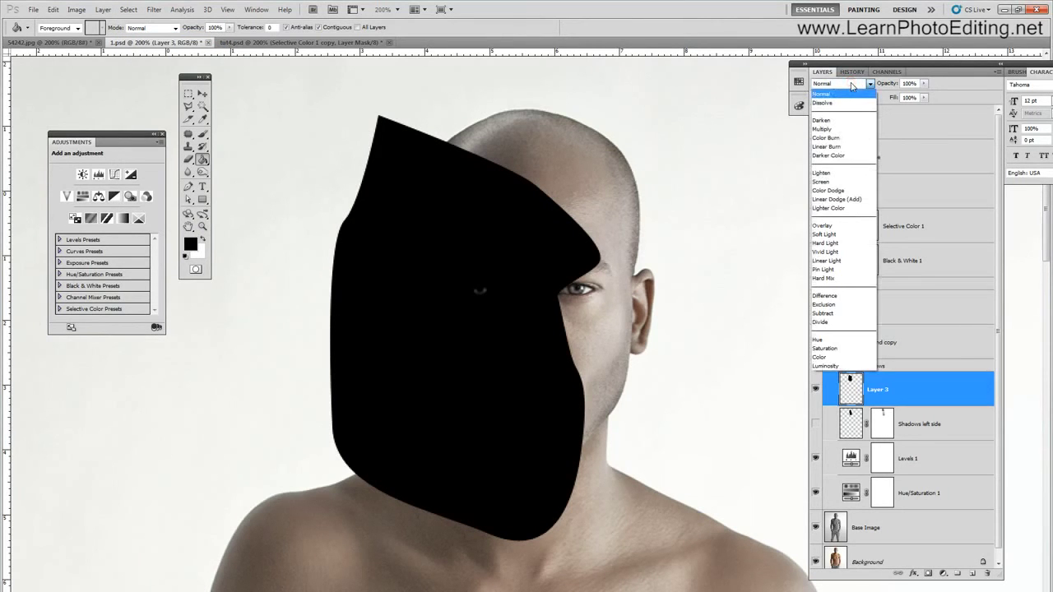
{"action": "left_click", "coordinate": [852, 86]}
{"action": "left_click", "coordinate": [909, 422]}
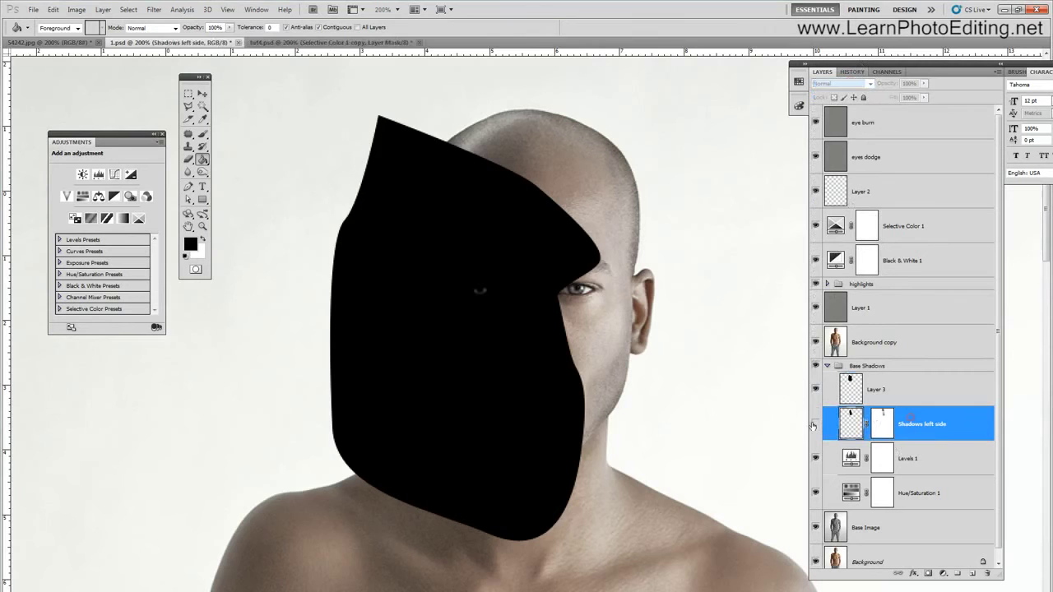
{"action": "left_click", "coordinate": [815, 425]}
{"action": "left_click", "coordinate": [815, 424]}
{"action": "left_click", "coordinate": [881, 388]}
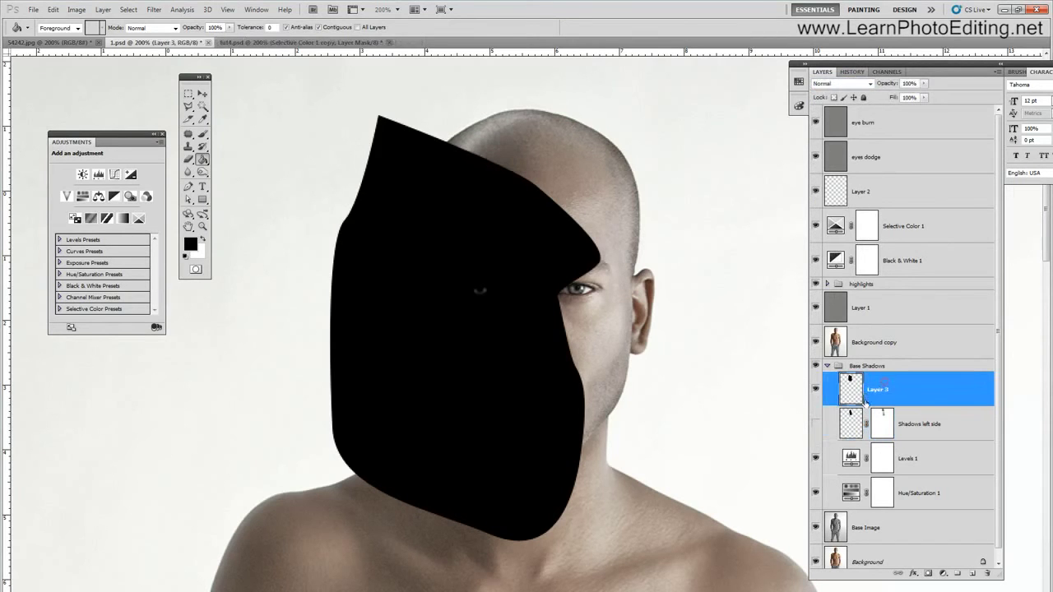
{"action": "left_click", "coordinate": [847, 83]}
{"action": "left_click", "coordinate": [841, 241]}
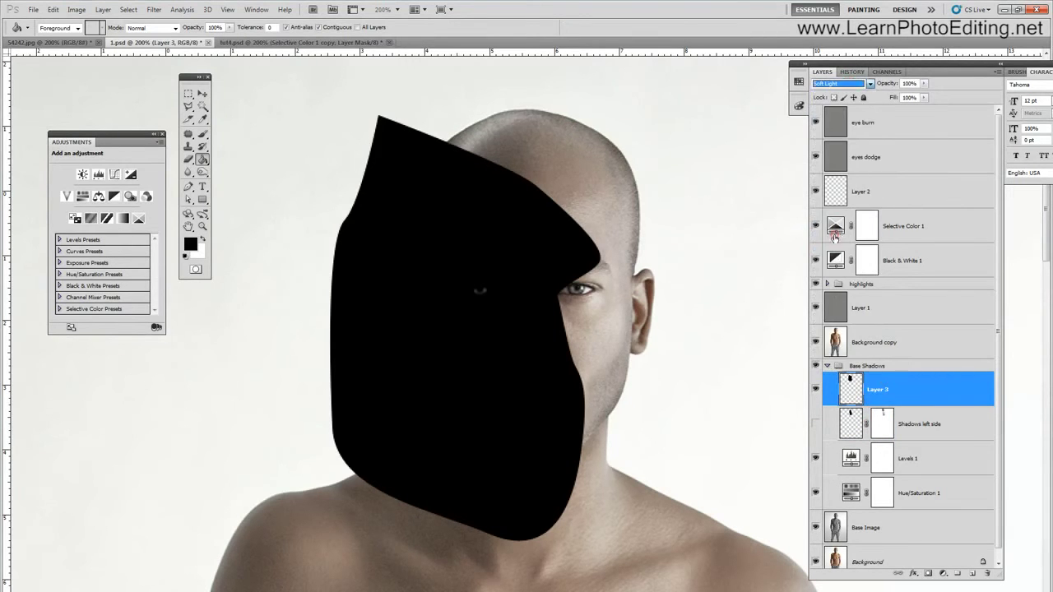
{"action": "left_click", "coordinate": [908, 83]}
{"action": "type", "text": "80"}
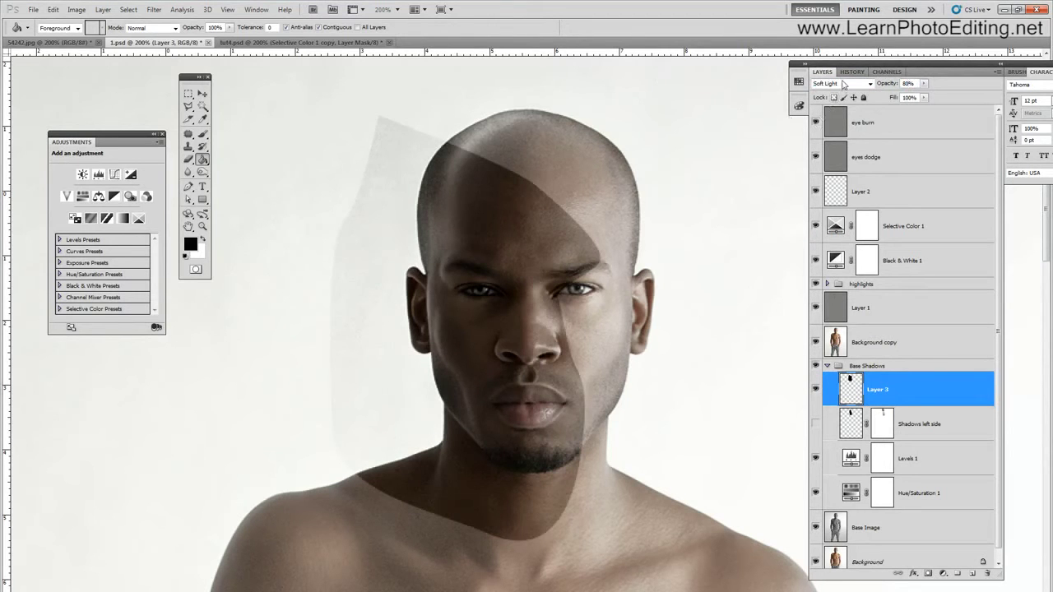
Soften the black shape on Layer 3 with a Gaussian Blur of 8 pixels radius.
{"action": "left_click", "coordinate": [154, 10]}
{"action": "mouse_move", "coordinate": [247, 110]}
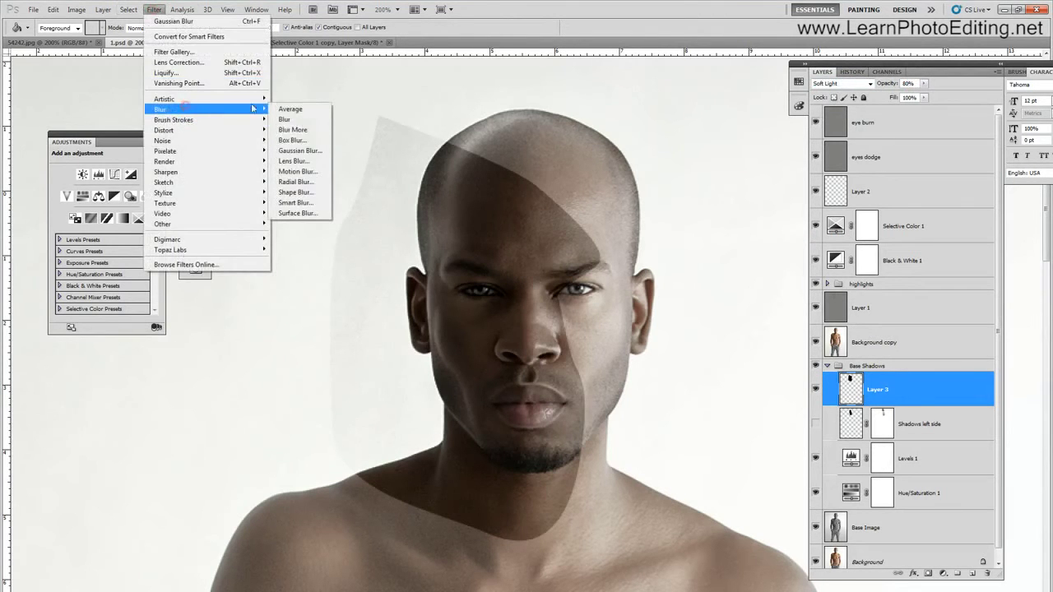
{"action": "left_click", "coordinate": [304, 152]}
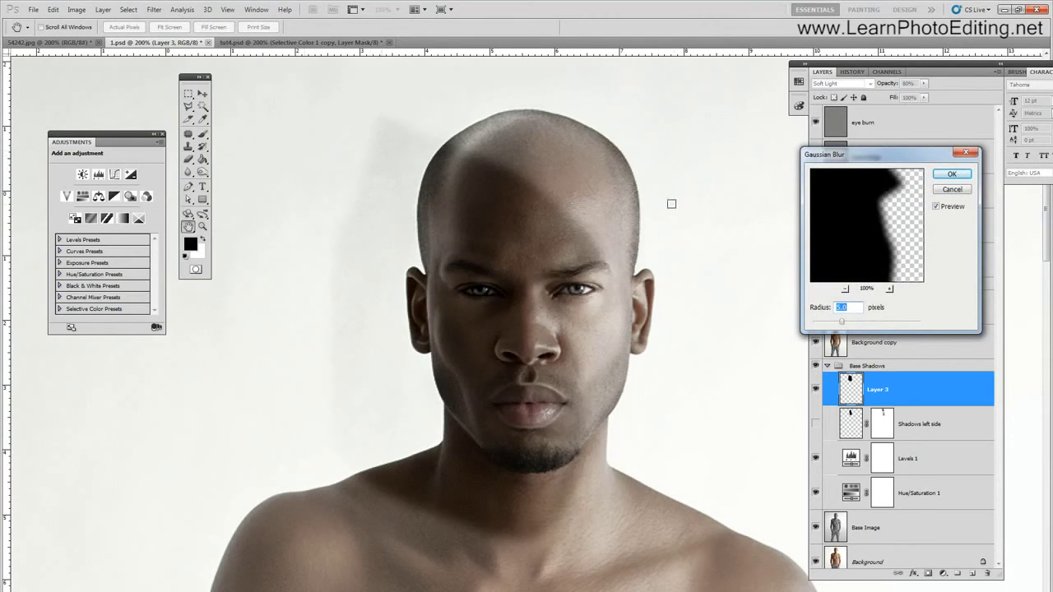
{"action": "type", "text": "8"}
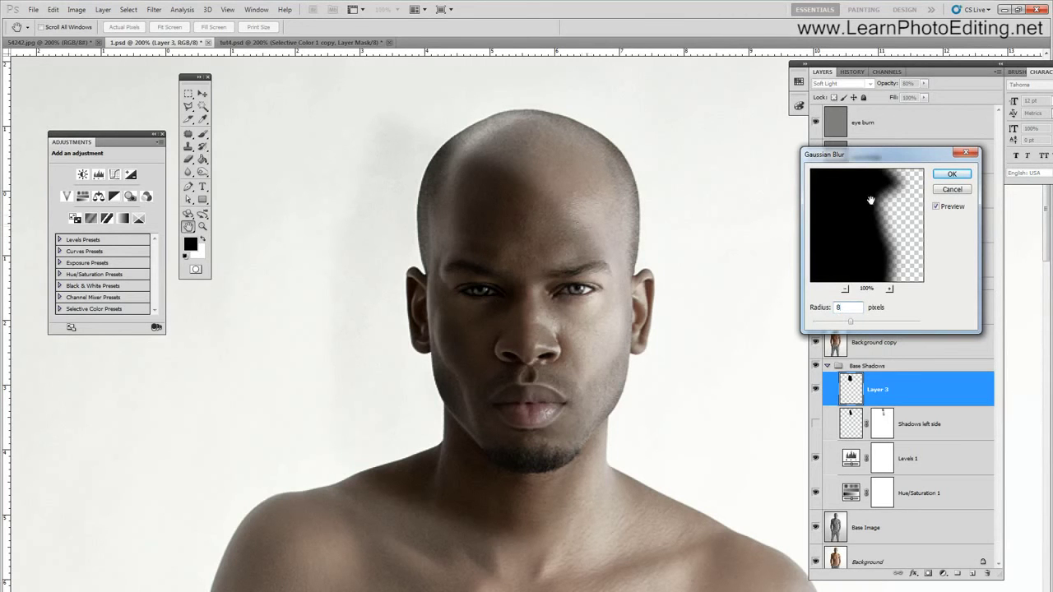
{"action": "left_click", "coordinate": [952, 173]}
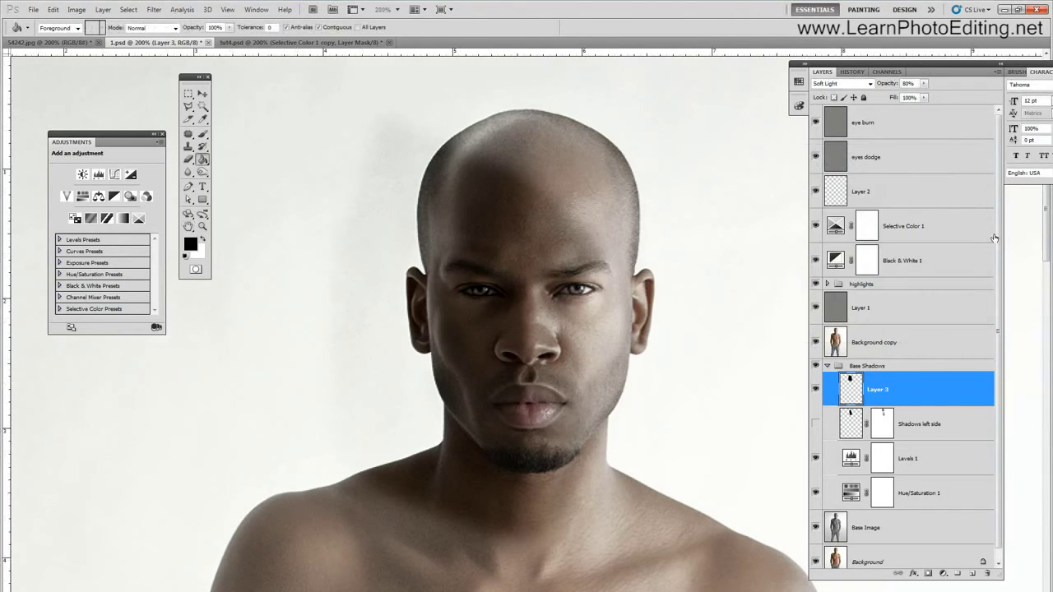
Select the plain backdrop on the Background layer with the Magic Wand at tolerance 25, and make Layer 3 active.
{"action": "scroll", "coordinate": [994, 288], "scroll_direction": "down", "scroll_amount": 1}
{"action": "left_click", "coordinate": [856, 563]}
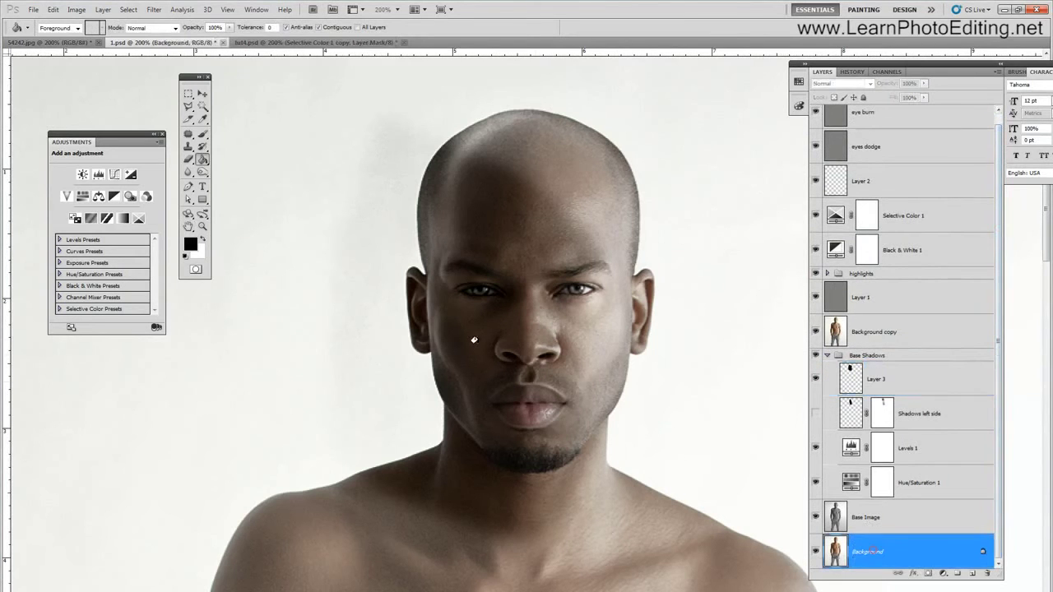
{"action": "left_click", "coordinate": [201, 107]}
{"action": "left_click", "coordinate": [301, 253]}
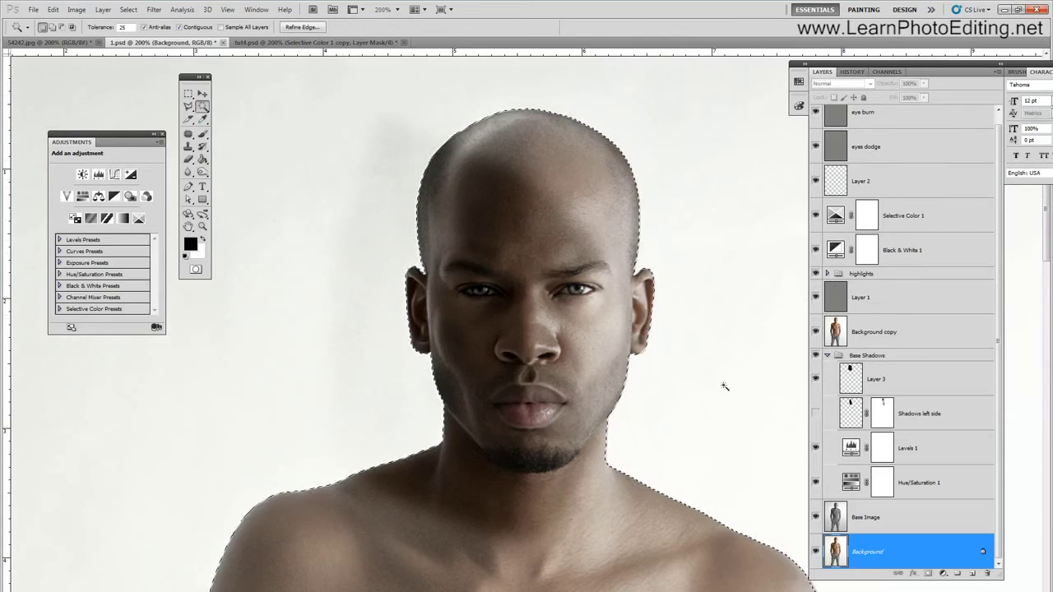
{"action": "left_click", "coordinate": [885, 380]}
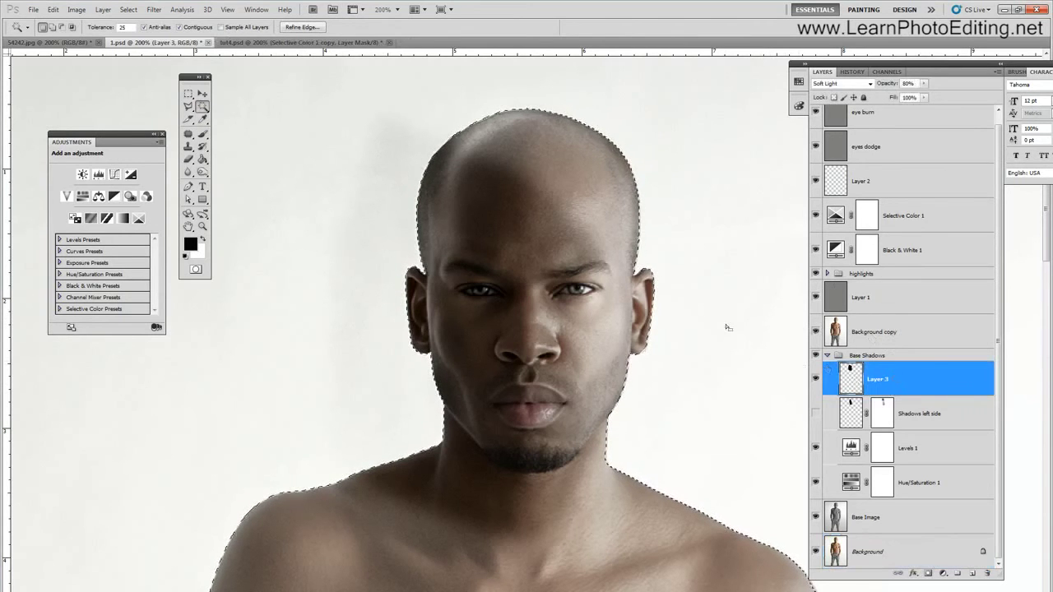
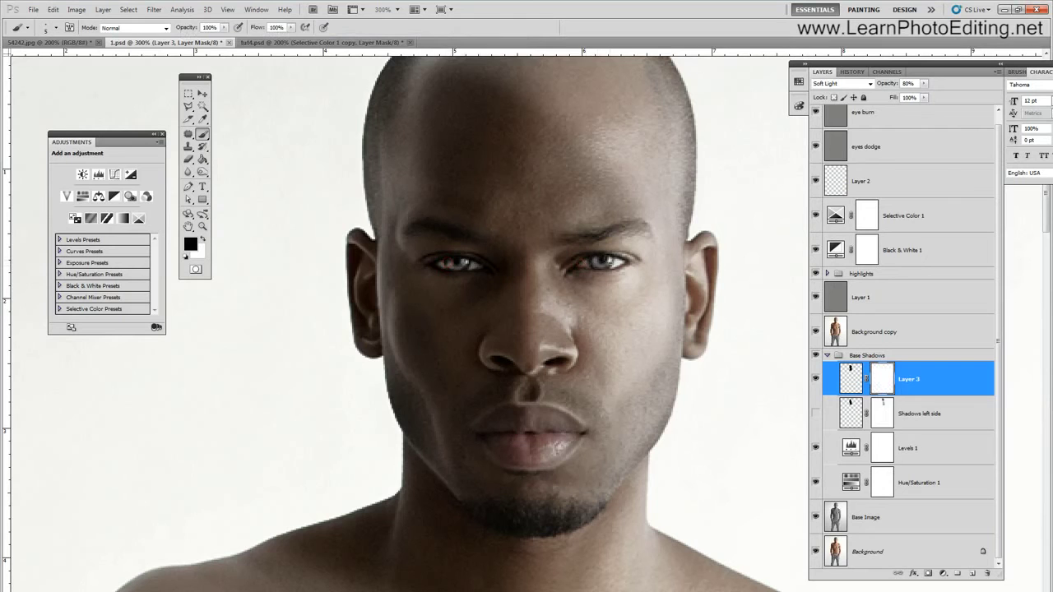
Paint black on the Layer 3 mask over the eye on the lit side and check the portrait at actual pixels.
{"action": "left_click", "coordinate": [604, 263]}
{"action": "left_click", "coordinate": [227, 9]}
{"action": "left_click", "coordinate": [256, 120]}
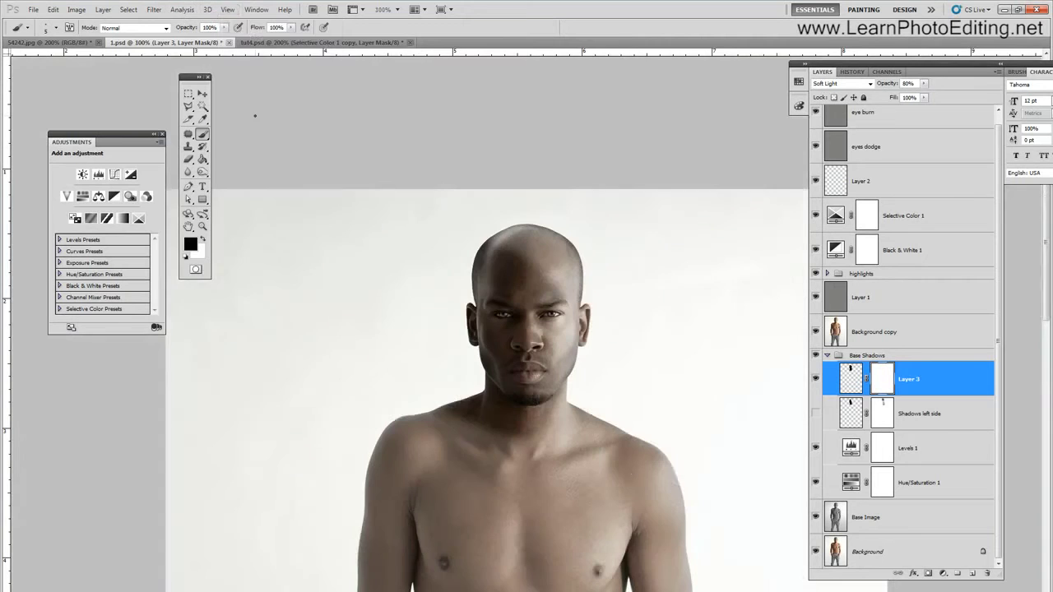
Zoom in on the face to 200% and set the Brush size to 100 px.
{"action": "left_click", "coordinate": [227, 9]}
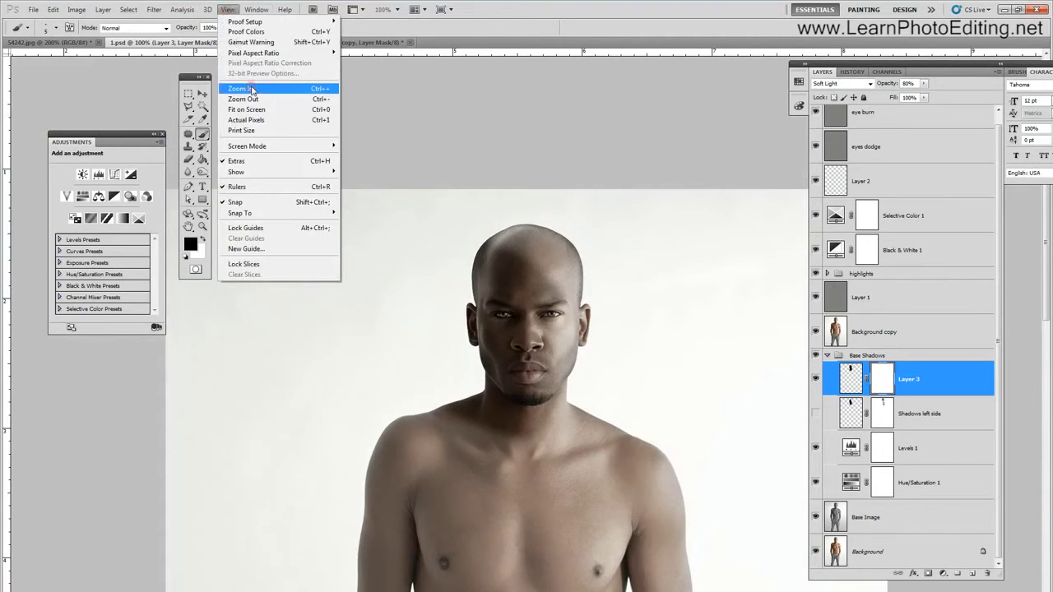
{"action": "left_click", "coordinate": [252, 89]}
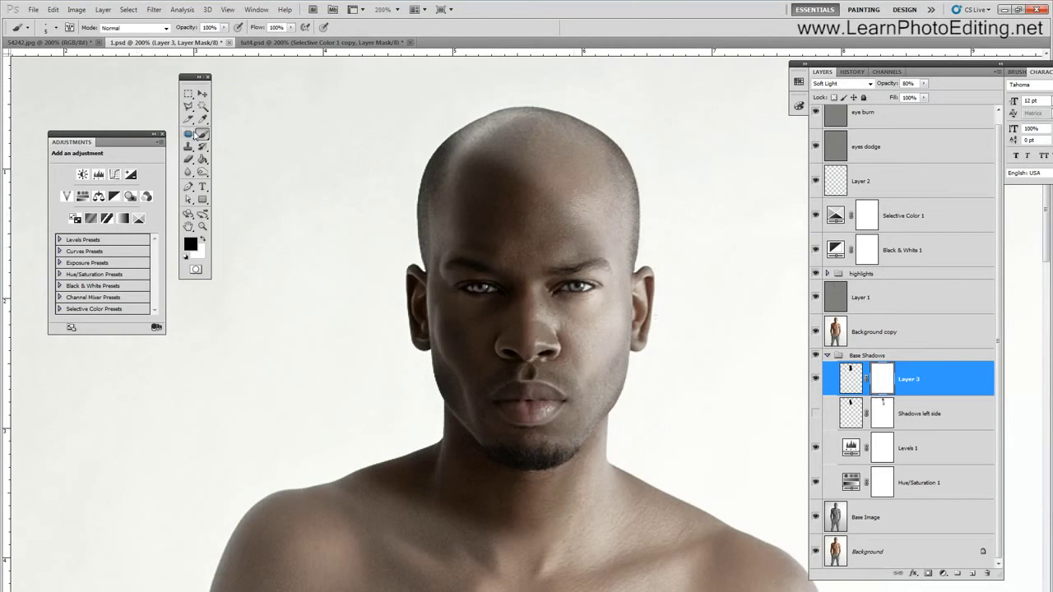
{"action": "left_click", "coordinate": [55, 28]}
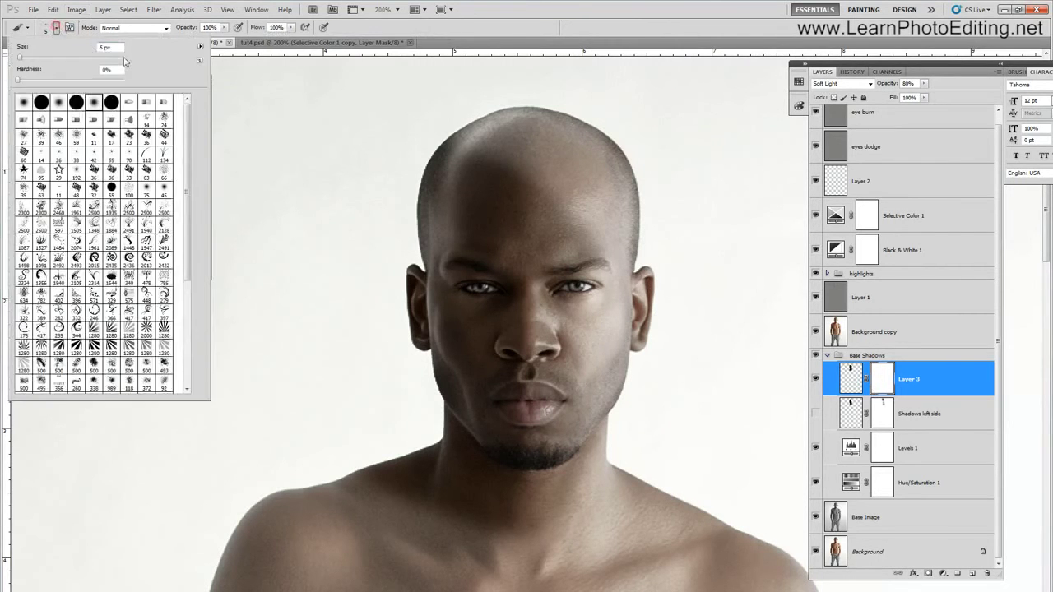
{"action": "type", "text": "155"}
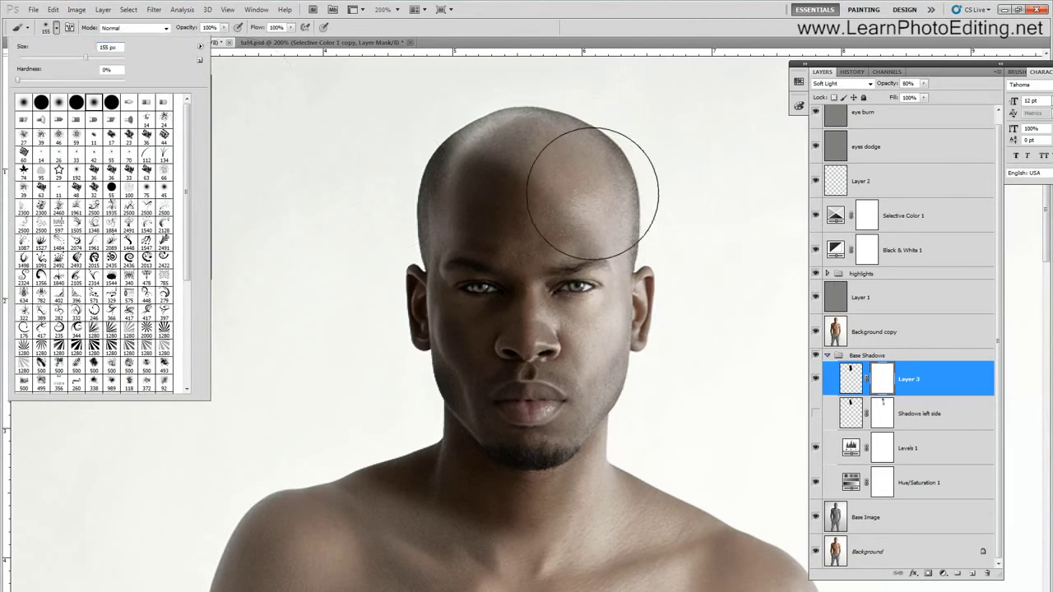
{"action": "type", "text": "100"}
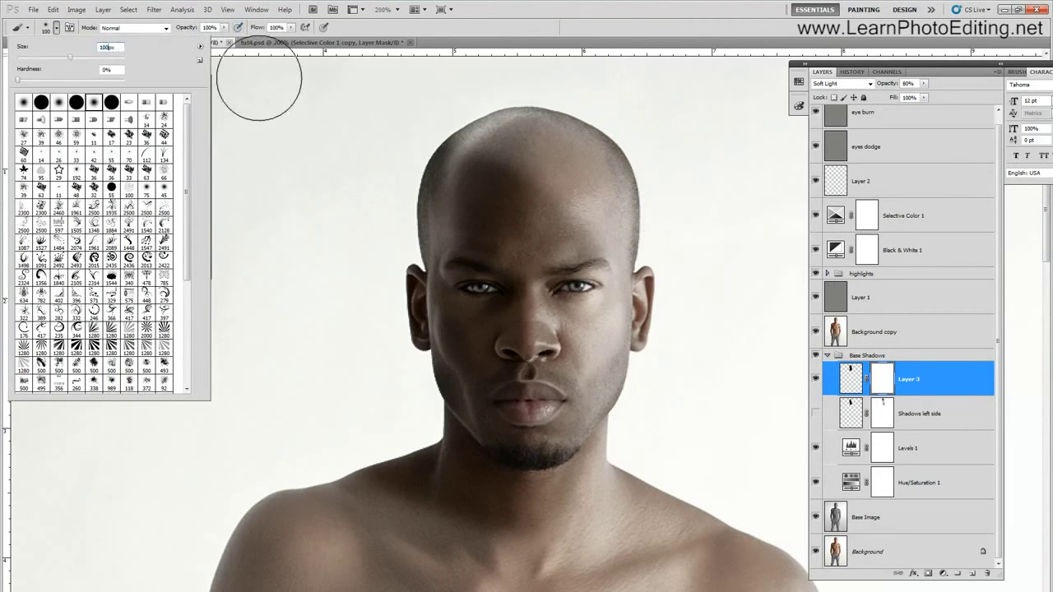
{"action": "key", "text": "Return"}
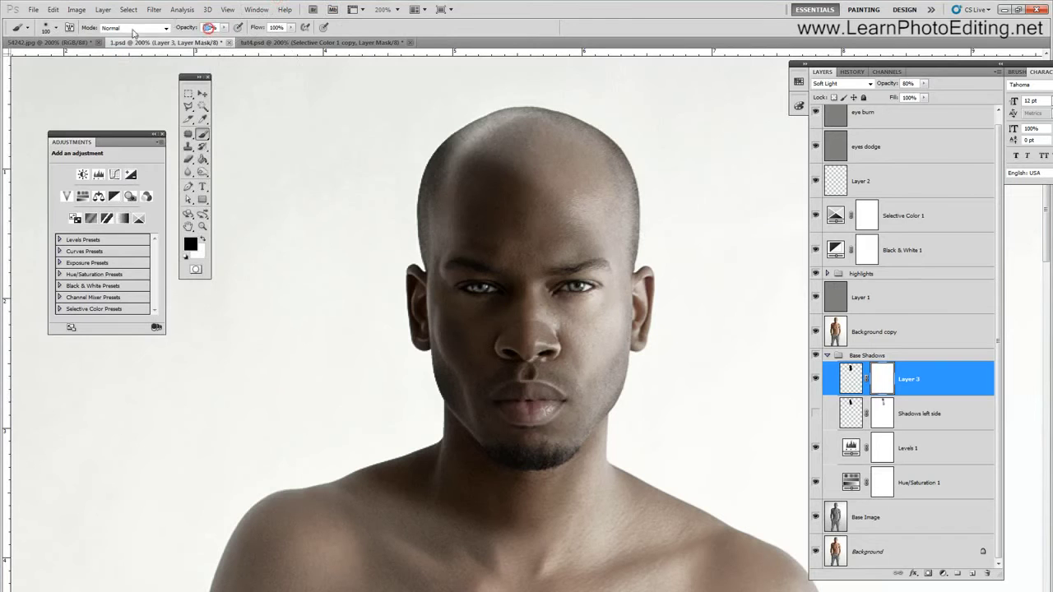
Paint black at 40% brush opacity on the Layer 3 mask over the forehead, lit cheek, jaw, neck and shoulders.
{"action": "mouse_move", "coordinate": [500, 164]}
{"action": "left_mouse_down"}
{"action": "mouse_move", "coordinate": [518, 152]}
{"action": "mouse_move", "coordinate": [494, 144]}
{"action": "mouse_move", "coordinate": [510, 165]}
{"action": "mouse_move", "coordinate": [565, 183]}
{"action": "mouse_move", "coordinate": [593, 247]}
{"action": "left_mouse_up"}
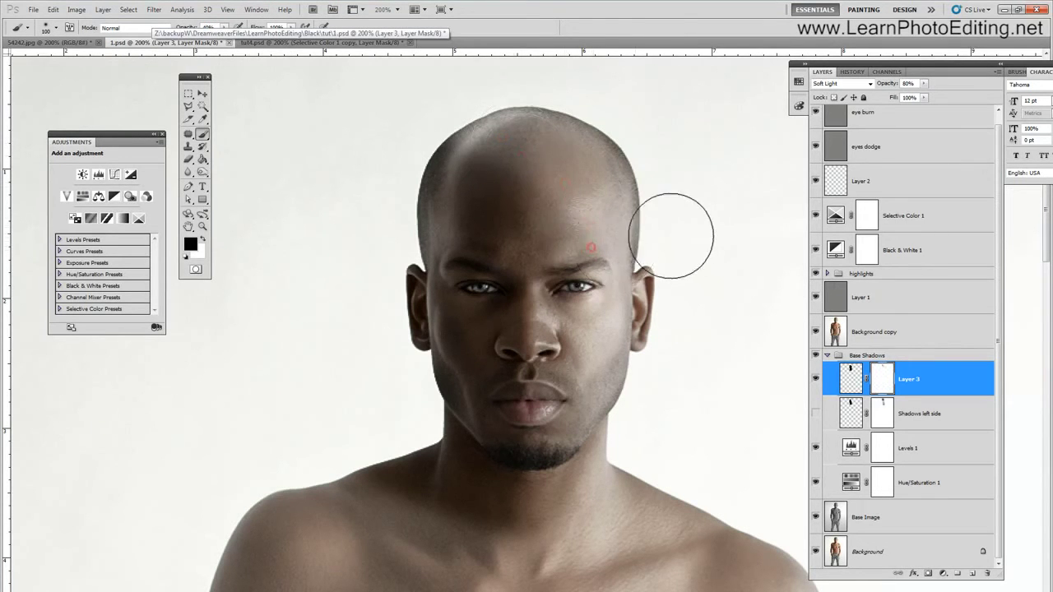
{"action": "left_click_drag", "start_coordinate": [625, 338], "coordinate": [621, 366]}
{"action": "mouse_move", "coordinate": [613, 381]}
{"action": "left_mouse_down"}
{"action": "mouse_move", "coordinate": [625, 431]}
{"action": "mouse_move", "coordinate": [622, 415]}
{"action": "mouse_move", "coordinate": [613, 420]}
{"action": "mouse_move", "coordinate": [582, 496]}
{"action": "left_mouse_up"}
{"action": "left_click", "coordinate": [383, 435]}
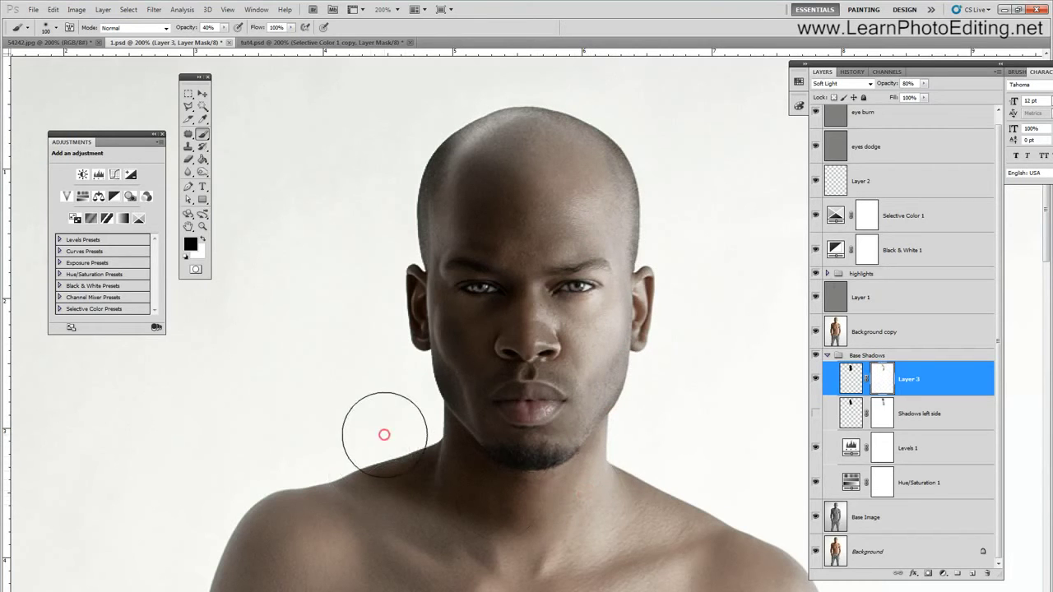
{"action": "mouse_move", "coordinate": [384, 452]}
{"action": "left_mouse_down"}
{"action": "mouse_move", "coordinate": [369, 513]}
{"action": "mouse_move", "coordinate": [326, 461]}
{"action": "mouse_move", "coordinate": [426, 537]}
{"action": "mouse_move", "coordinate": [435, 510]}
{"action": "mouse_move", "coordinate": [470, 529]}
{"action": "mouse_move", "coordinate": [594, 539]}
{"action": "left_mouse_up"}
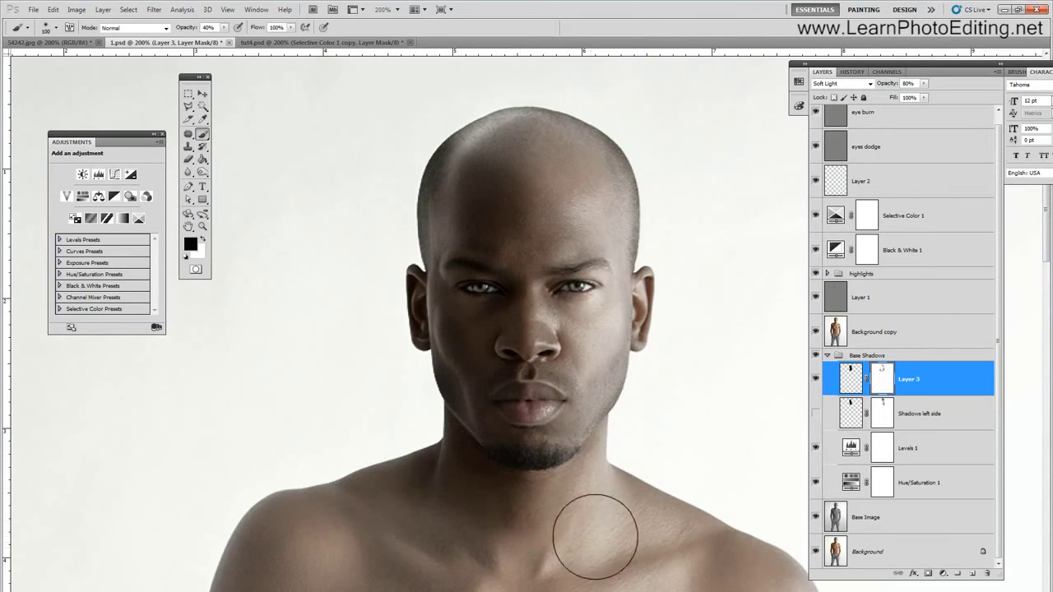
{"action": "left_click", "coordinate": [397, 433]}
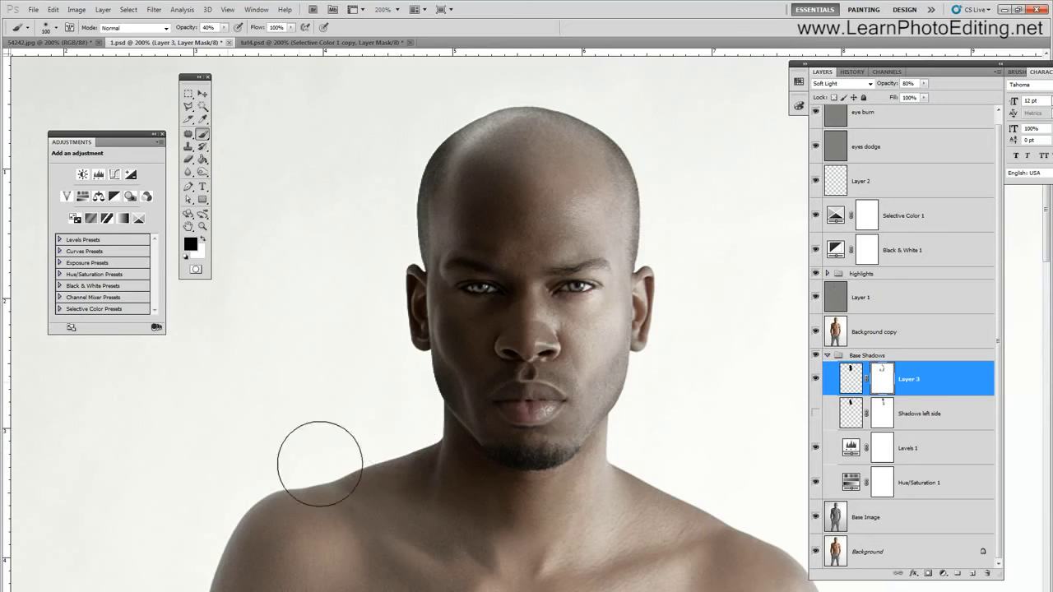
{"action": "mouse_move", "coordinate": [364, 454]}
{"action": "left_mouse_down"}
{"action": "mouse_move", "coordinate": [319, 510]}
{"action": "mouse_move", "coordinate": [343, 525]}
{"action": "left_mouse_up"}
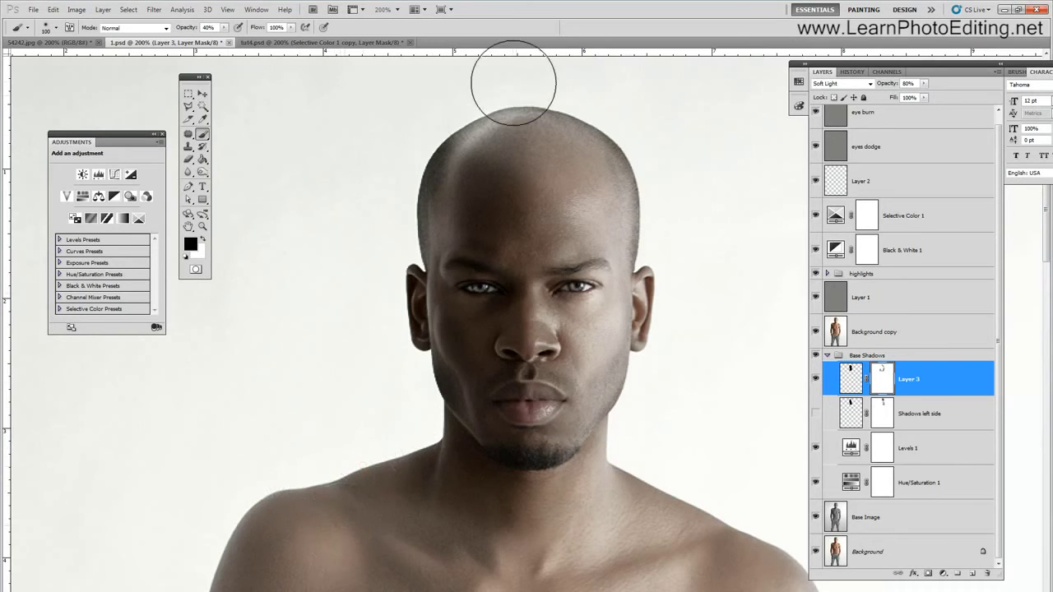
{"action": "mouse_move", "coordinate": [495, 142]}
{"action": "left_mouse_down"}
{"action": "mouse_move", "coordinate": [553, 138]}
{"action": "mouse_move", "coordinate": [572, 171]}
{"action": "left_mouse_up"}
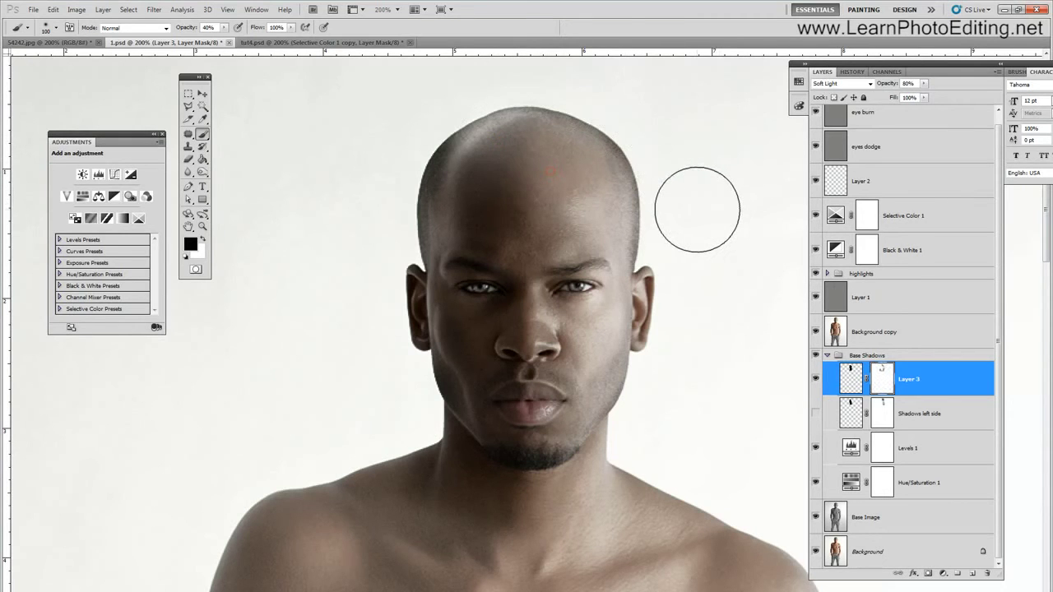
View the portrait at actual pixels and compare Layer 3 against the Shadows left side layer by toggling their visibility.
{"action": "left_click", "coordinate": [227, 9]}
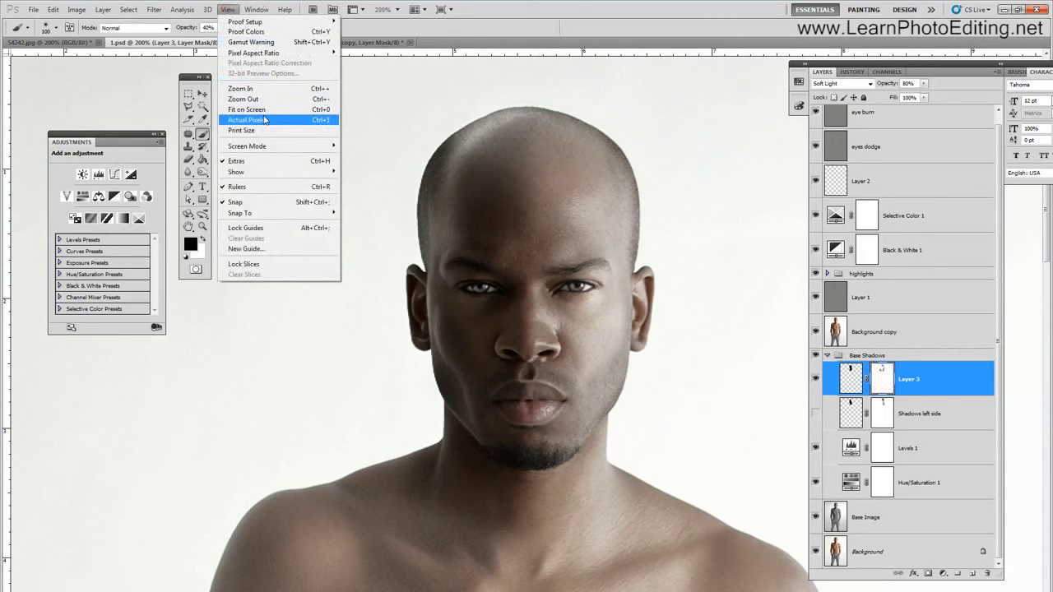
{"action": "left_click", "coordinate": [264, 120]}
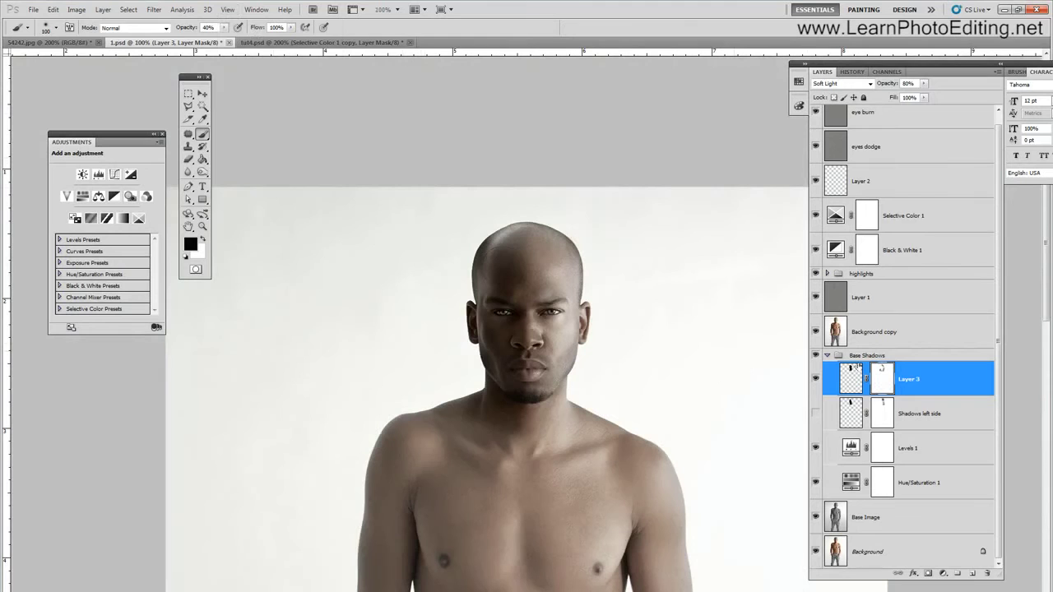
{"action": "left_click", "coordinate": [814, 379]}
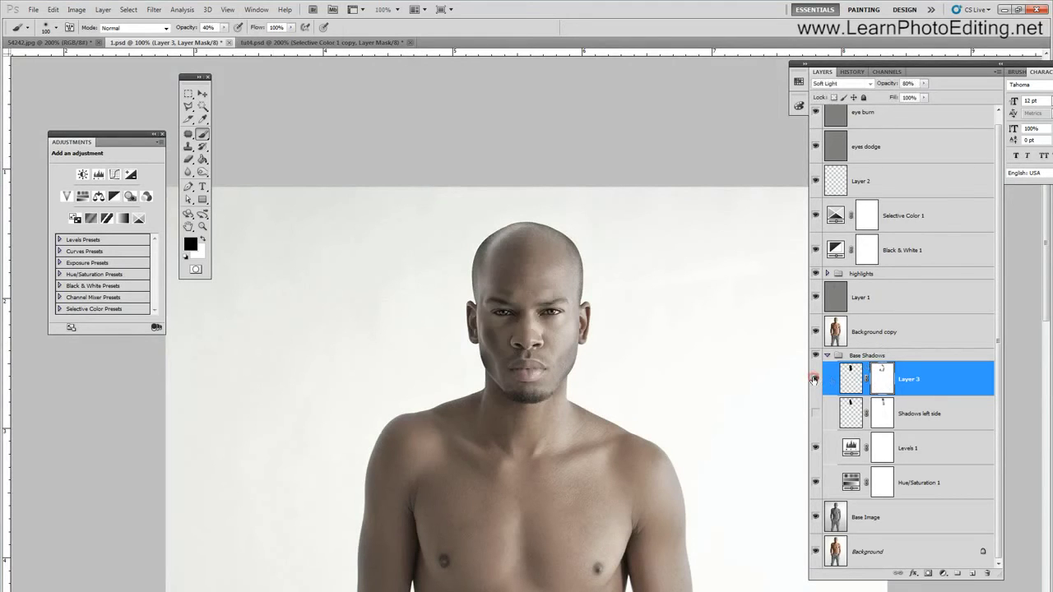
{"action": "left_click", "coordinate": [814, 378]}
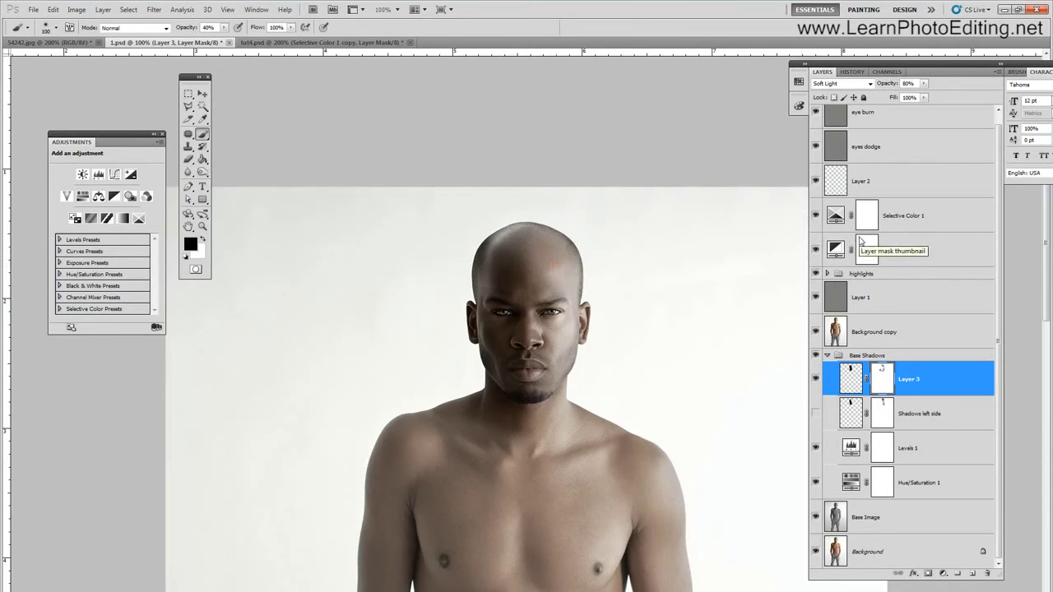
{"action": "left_click", "coordinate": [815, 378]}
{"action": "left_click", "coordinate": [815, 413]}
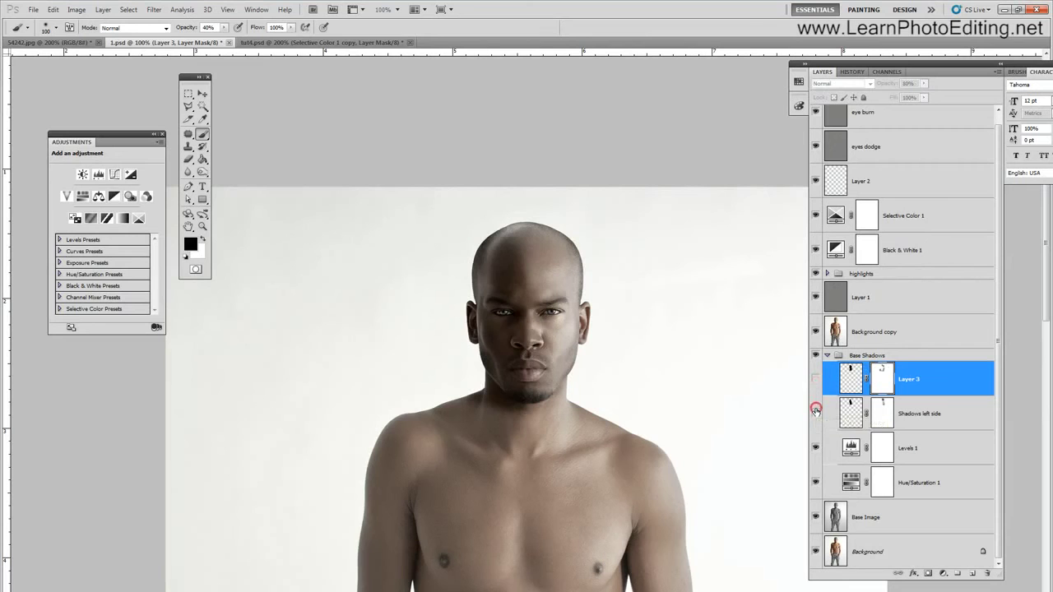
{"action": "left_click", "coordinate": [815, 412]}
{"action": "left_click", "coordinate": [815, 380]}
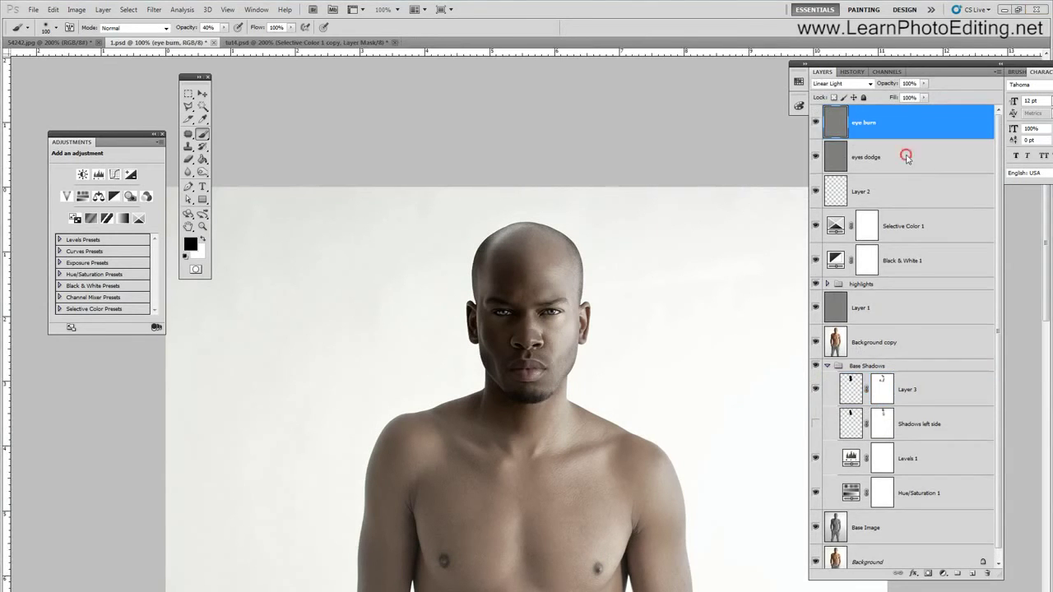
Create a new layer group named eyes above the eye burn layer.
{"action": "left_click", "coordinate": [900, 189]}
{"action": "left_click", "coordinate": [905, 156]}
{"action": "left_click", "coordinate": [905, 133]}
{"action": "left_click", "coordinate": [895, 179]}
{"action": "left_click", "coordinate": [895, 153]}
{"action": "left_click", "coordinate": [888, 122]}
{"action": "left_click", "coordinate": [958, 574]}
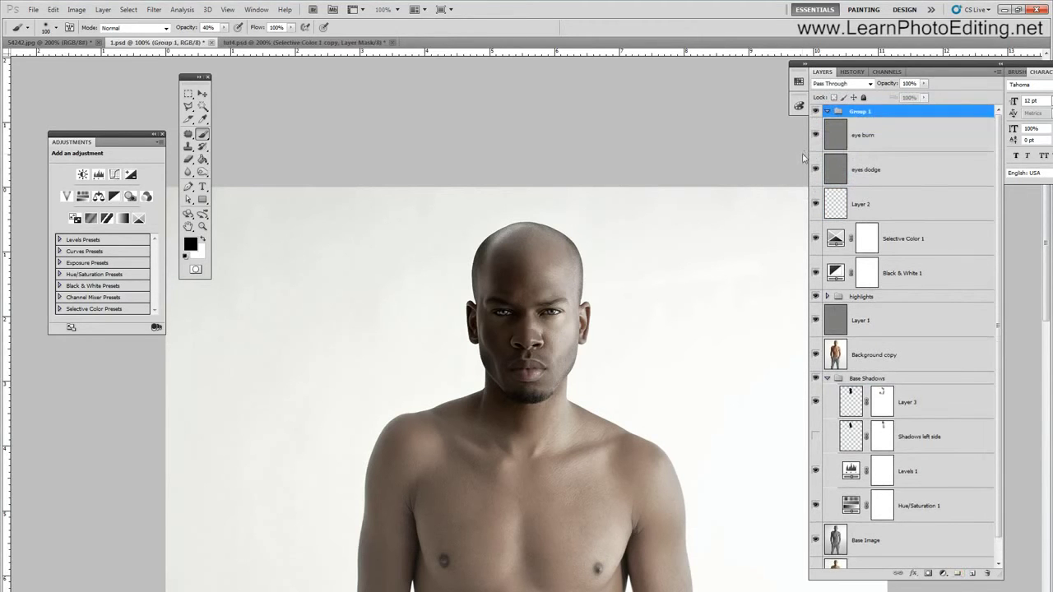
{"action": "double_click", "coordinate": [859, 117]}
{"action": "type", "text": "e"}
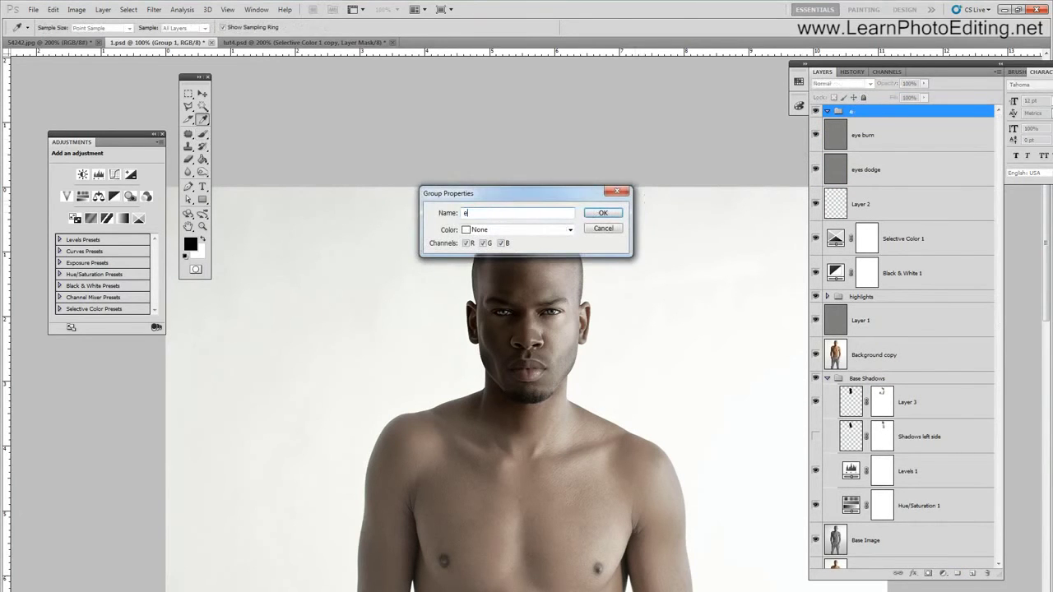
{"action": "type", "text": "yes"}
{"action": "key", "text": "Return"}
{"action": "key", "text": "b"}
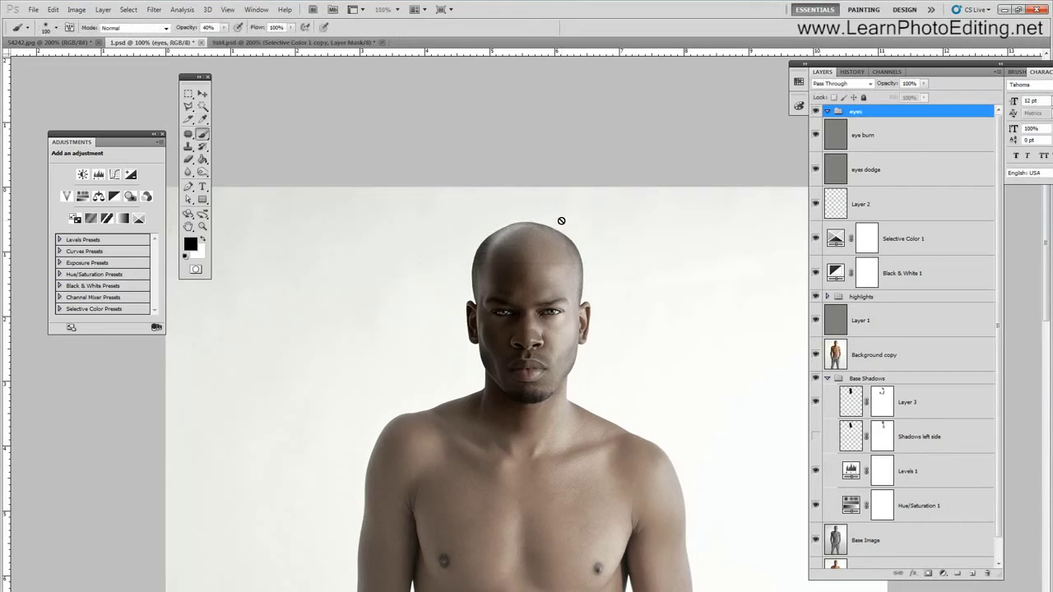
Move the eye burn, eyes dodge and Layer 2 layers into the eyes group and collapse it.
{"action": "left_click", "coordinate": [889, 198]}
{"action": "left_click", "coordinate": [889, 146], "text": "shift"}
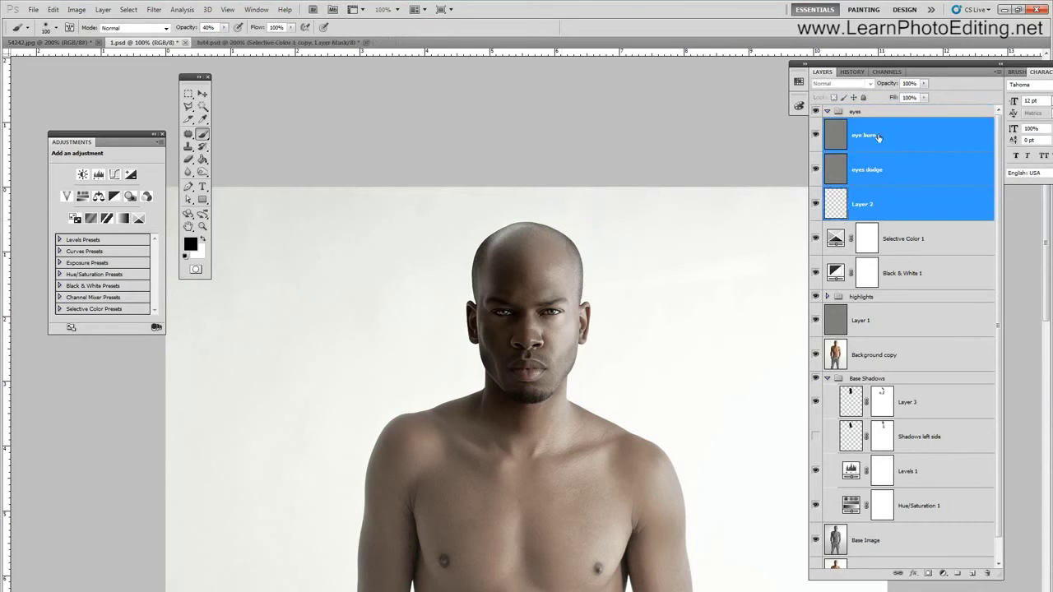
{"action": "left_click_drag", "start_coordinate": [889, 146], "coordinate": [856, 115]}
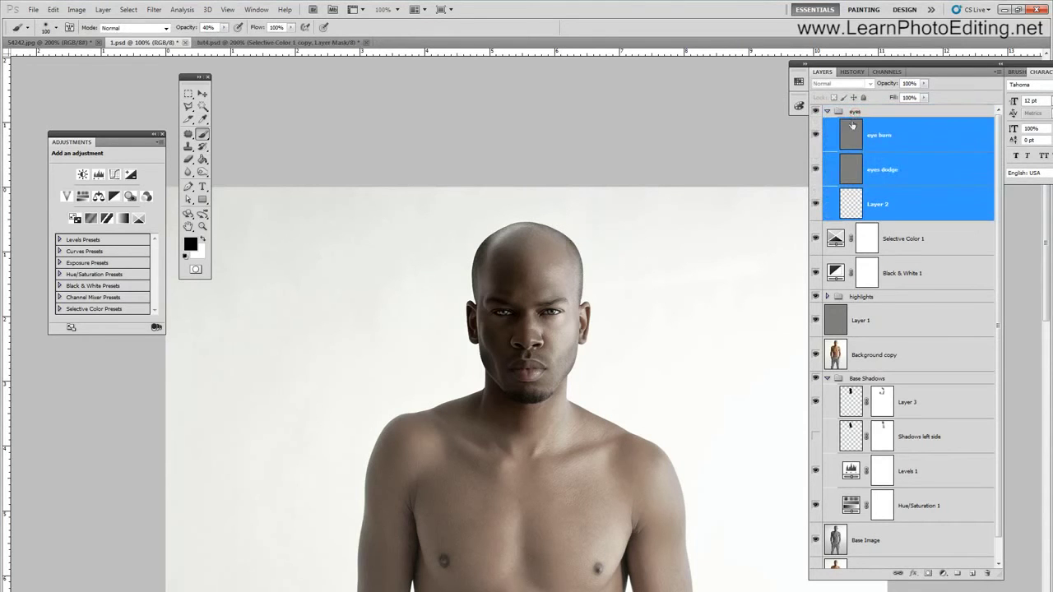
{"action": "left_click", "coordinate": [828, 113]}
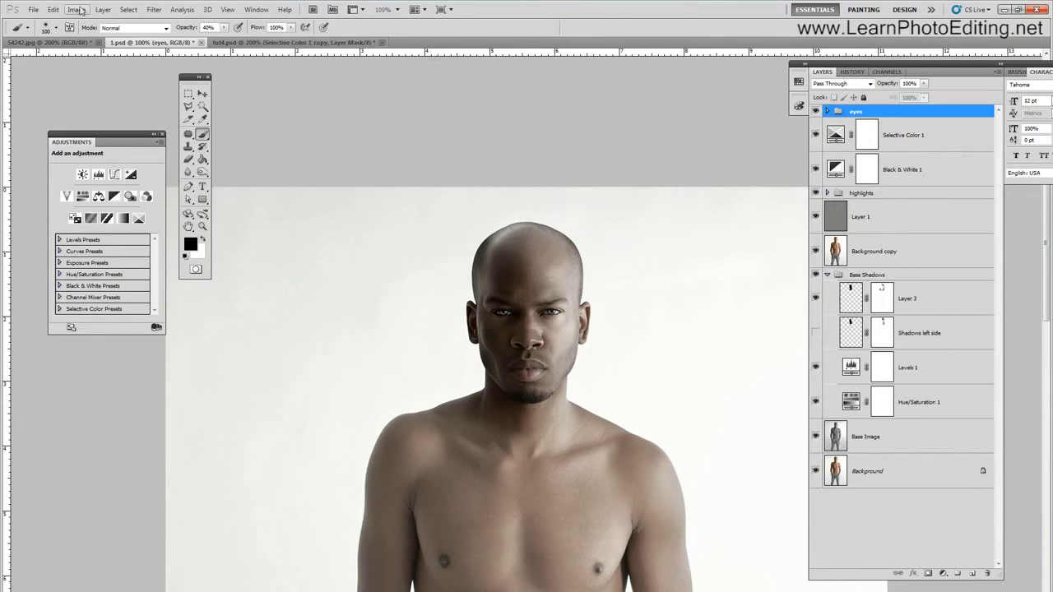
Duplicate all layers and groups from Background up to eyes.
{"action": "left_click", "coordinate": [105, 10]}
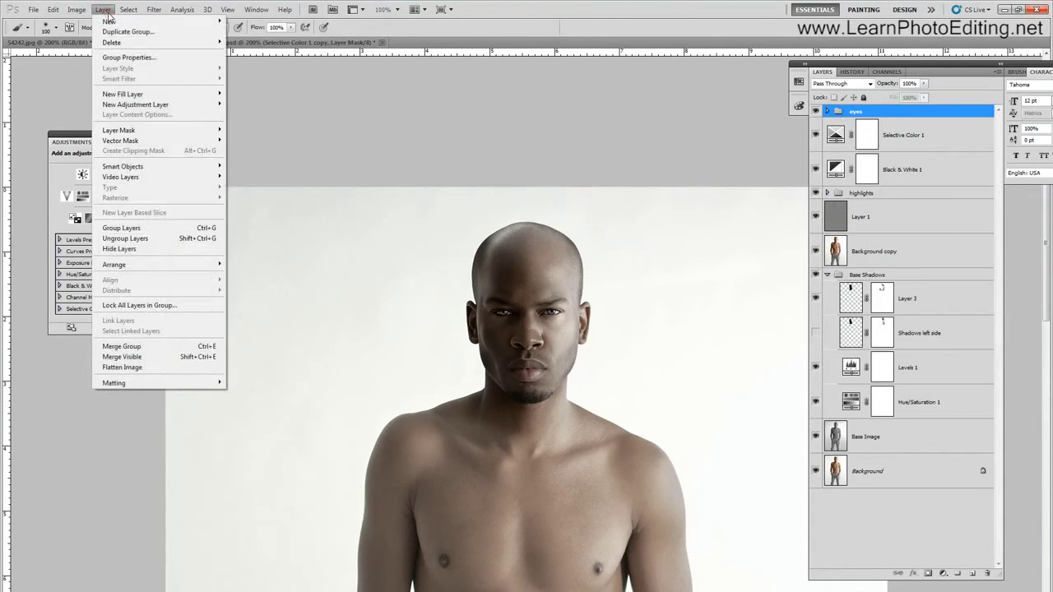
{"action": "key", "text": "Escape"}
{"action": "left_click", "coordinate": [889, 476]}
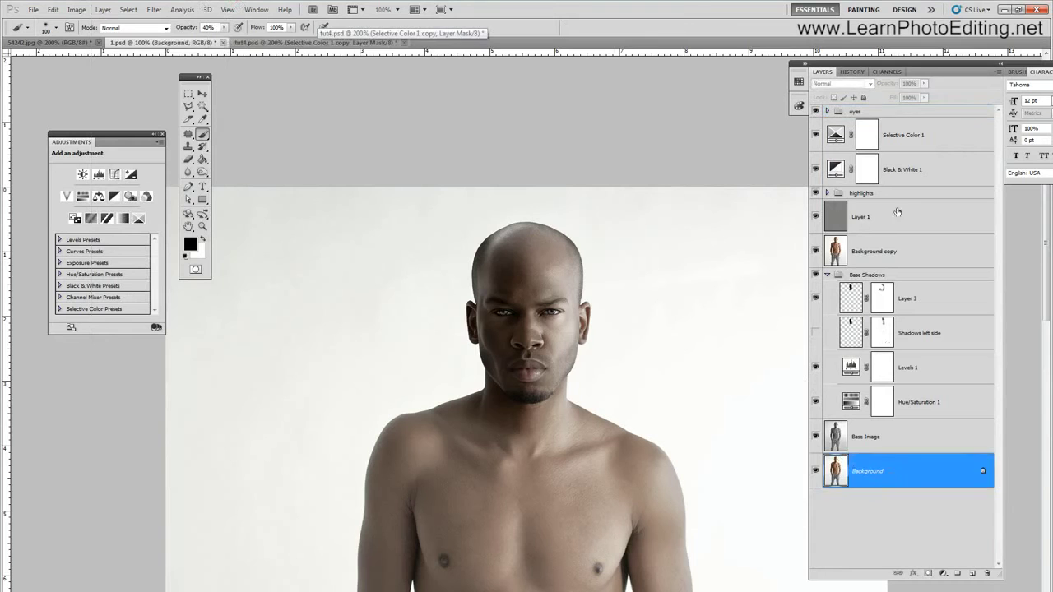
{"action": "left_click", "coordinate": [918, 113], "text": "shift"}
{"action": "left_click", "coordinate": [103, 10]}
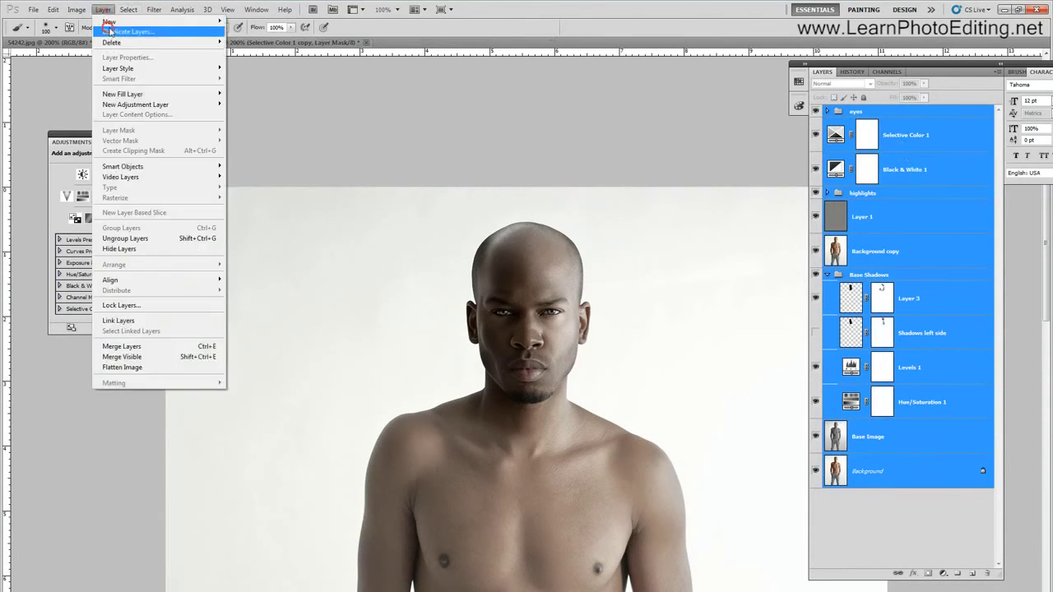
{"action": "left_click", "coordinate": [110, 31]}
{"action": "left_click", "coordinate": [234, 137]}
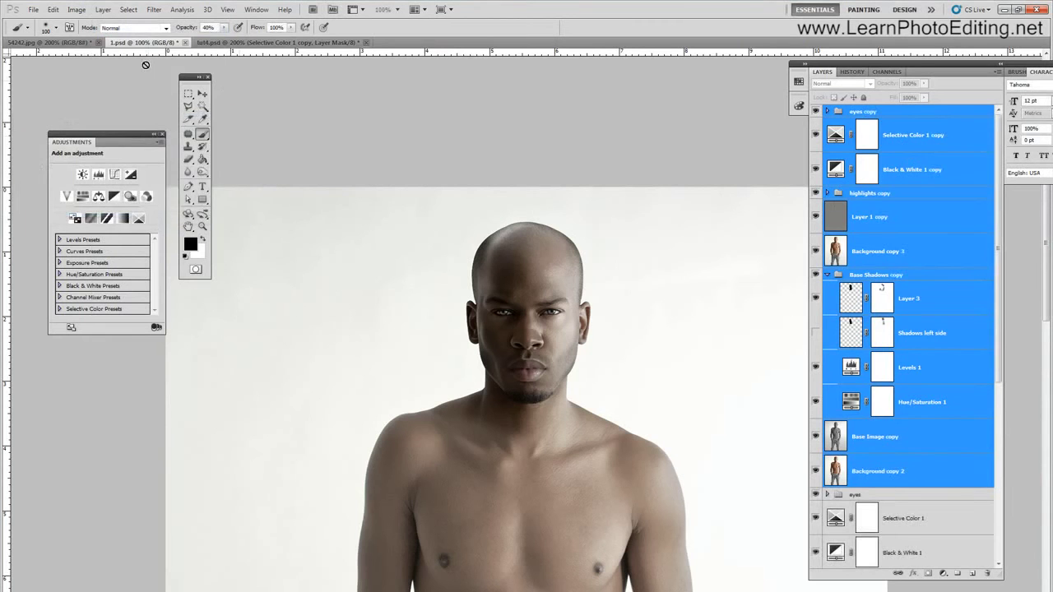
Merge the duplicated layers into one layer and check it by toggling its visibility.
{"action": "left_click", "coordinate": [102, 10]}
{"action": "left_click", "coordinate": [136, 344]}
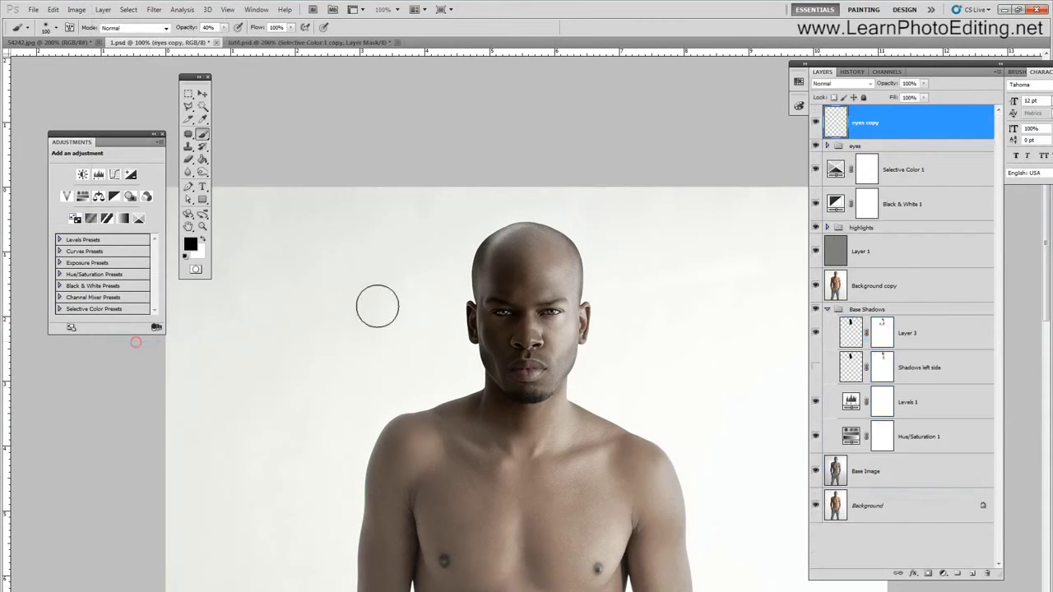
{"action": "left_click", "coordinate": [817, 122]}
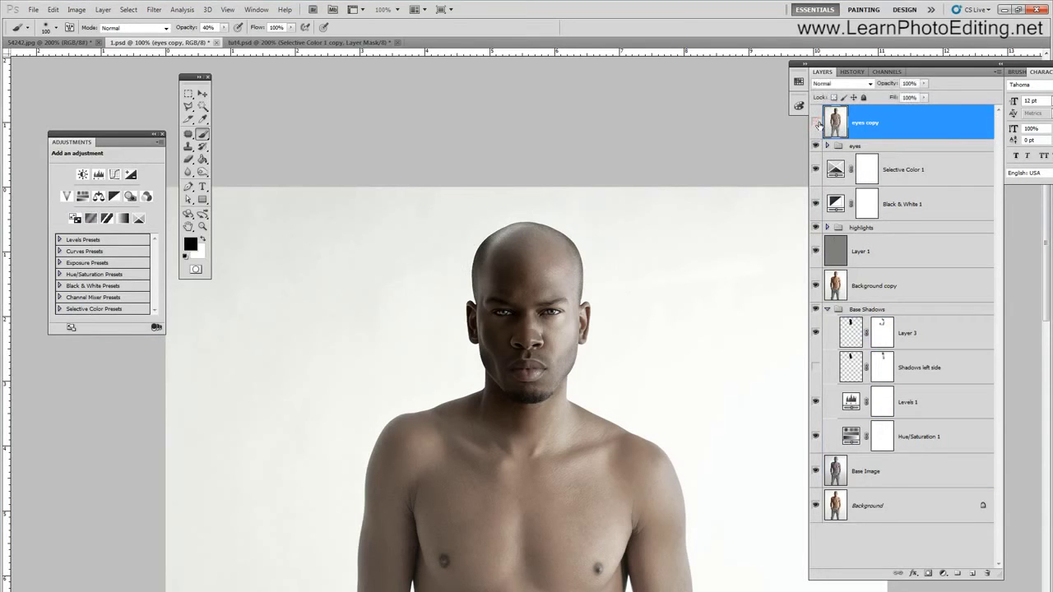
Duplicate the merged eyes copy layer, hide the duplicate and make eyes copy active.
{"action": "left_click", "coordinate": [103, 10]}
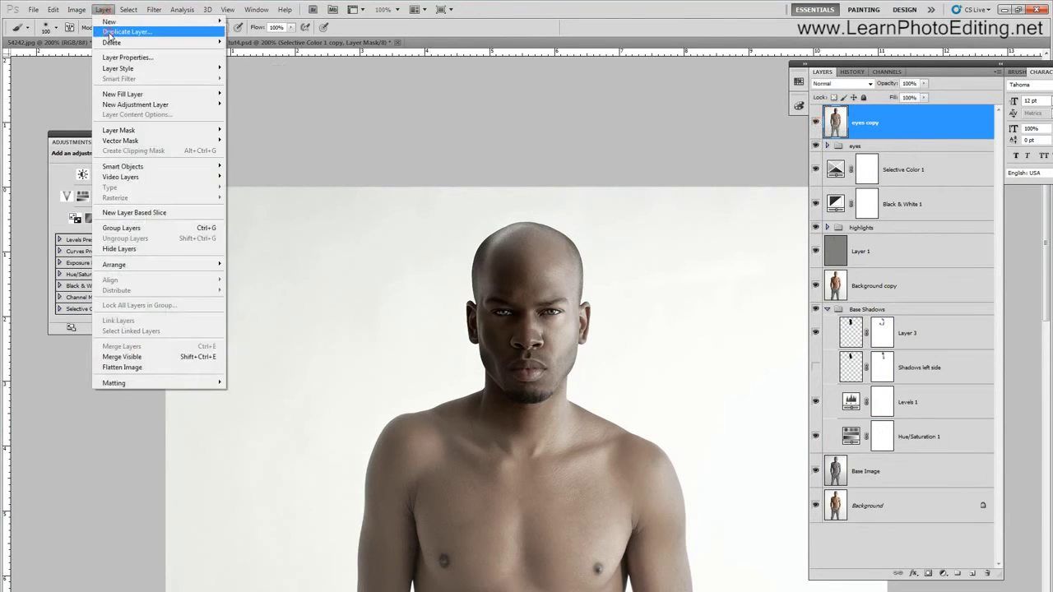
{"action": "left_click", "coordinate": [123, 31]}
{"action": "left_click", "coordinate": [235, 138]}
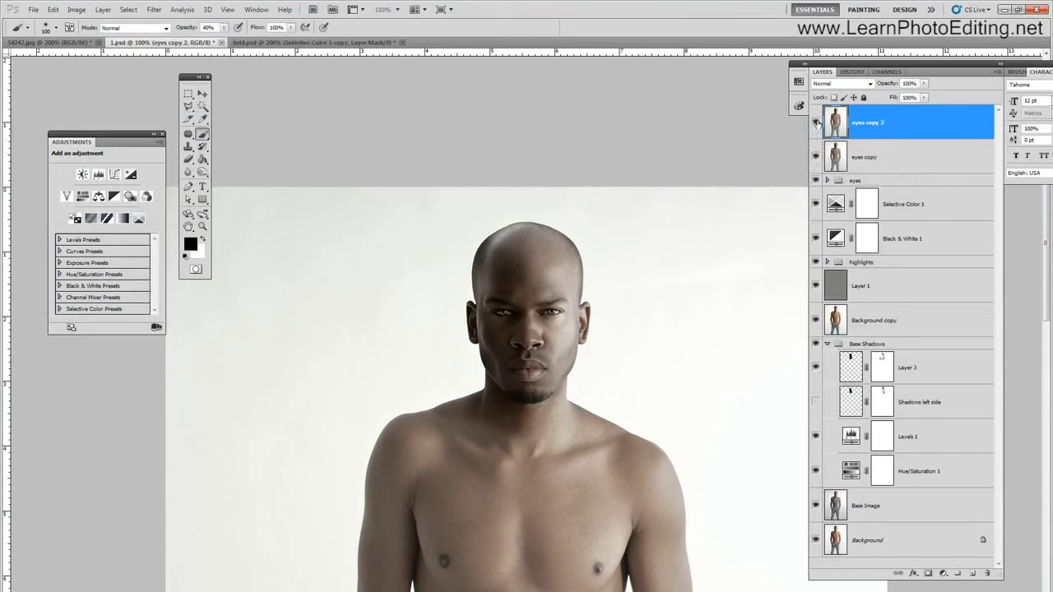
{"action": "left_click", "coordinate": [816, 121]}
{"action": "left_click", "coordinate": [879, 163]}
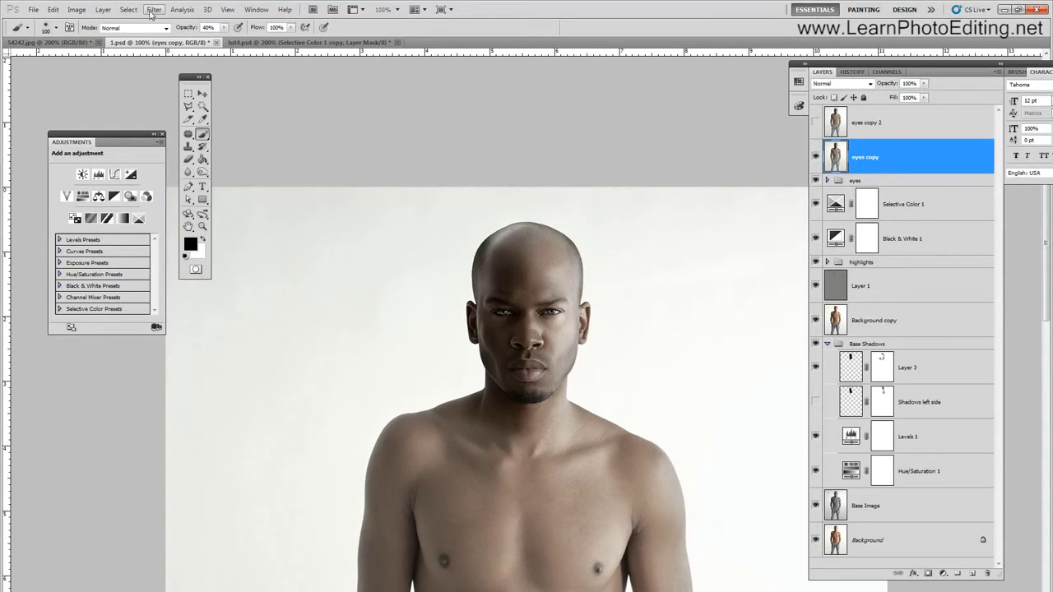
{"action": "left_click", "coordinate": [54, 10]}
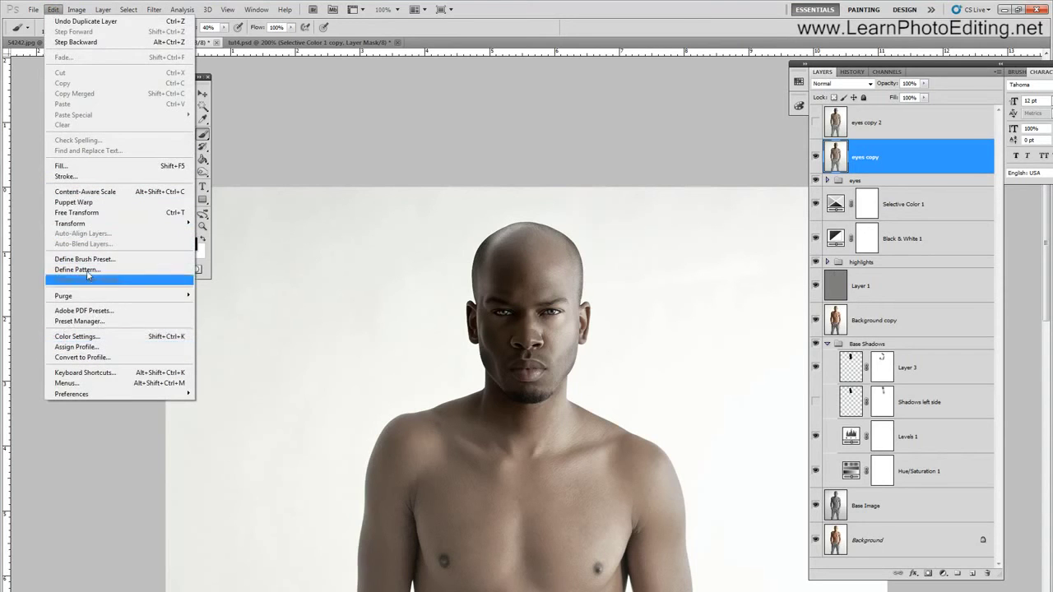
{"action": "left_click", "coordinate": [53, 10]}
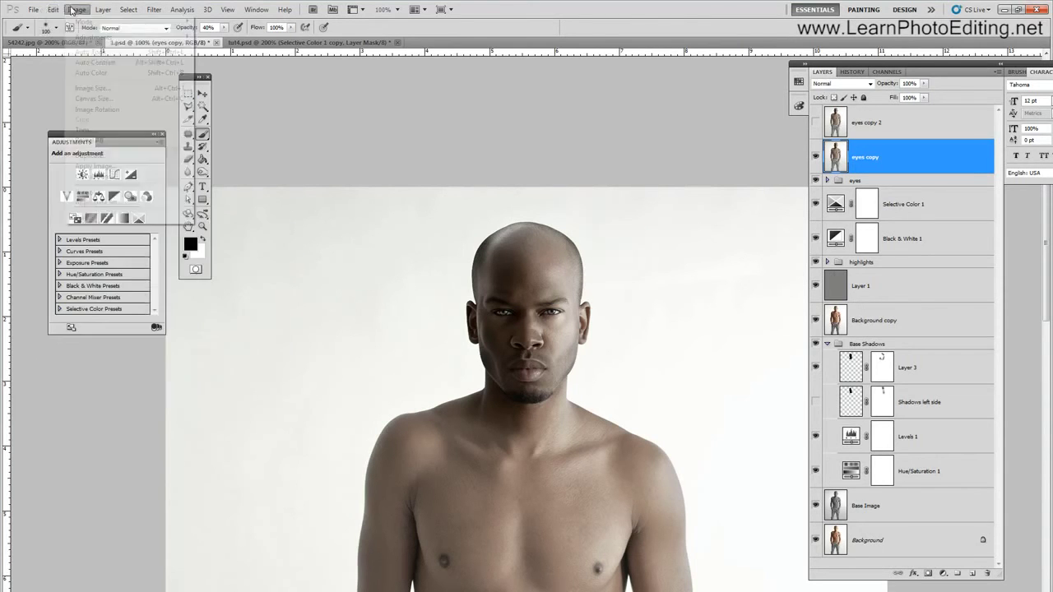
Invert the eyes copy layer and set its blend mode to Soft Light.
{"action": "left_click", "coordinate": [76, 10]}
{"action": "mouse_move", "coordinate": [74, 38]}
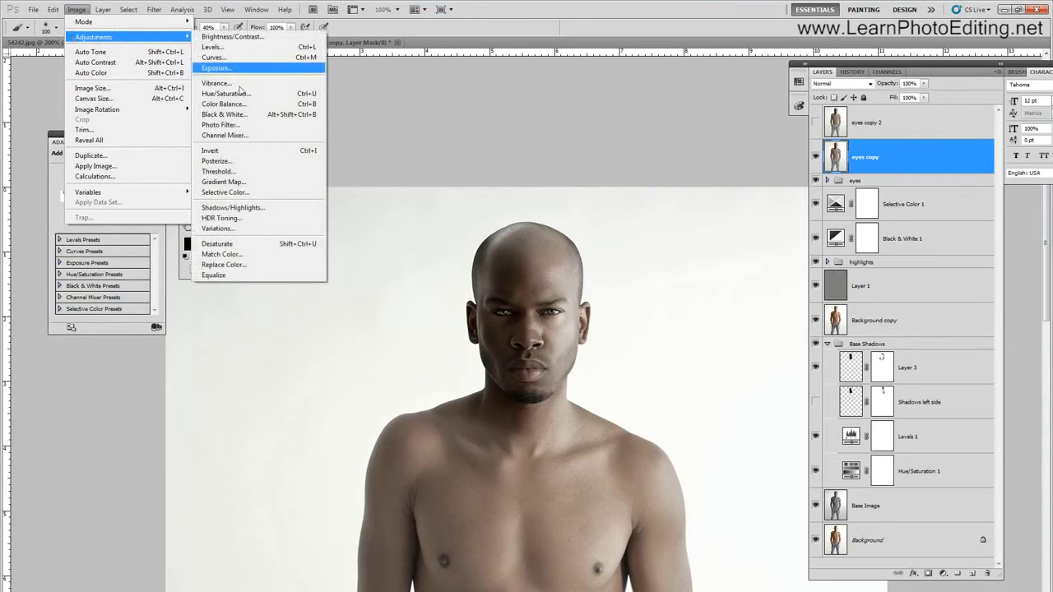
{"action": "left_click", "coordinate": [211, 151]}
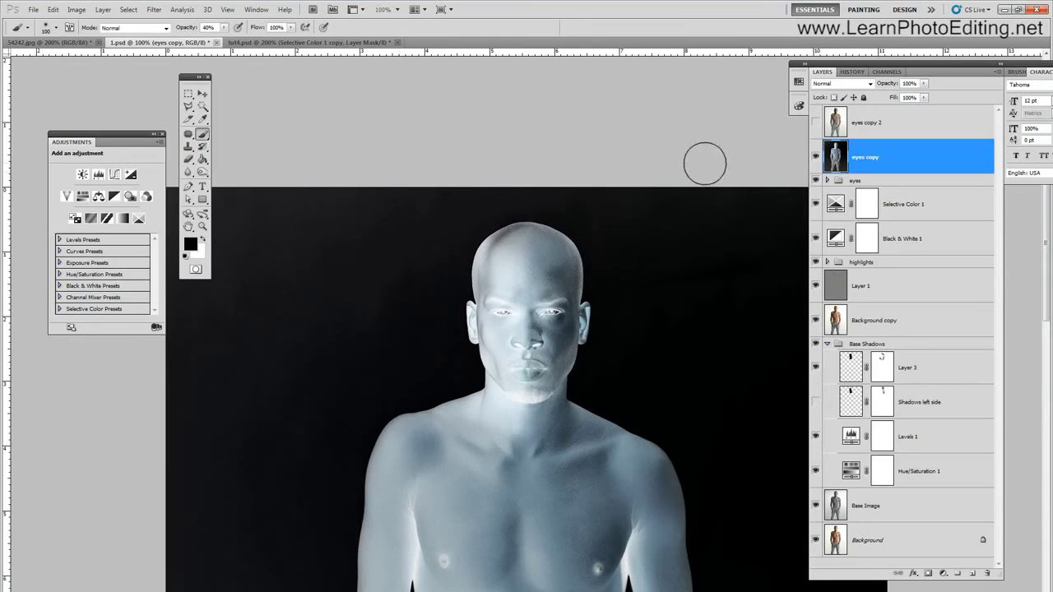
{"action": "left_click", "coordinate": [855, 86]}
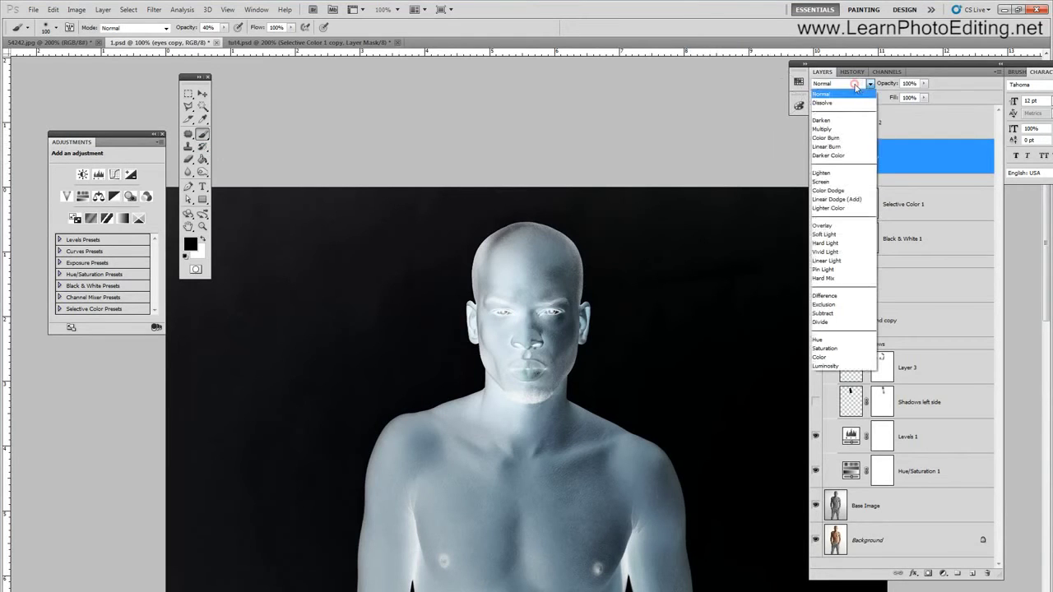
{"action": "left_click", "coordinate": [829, 234]}
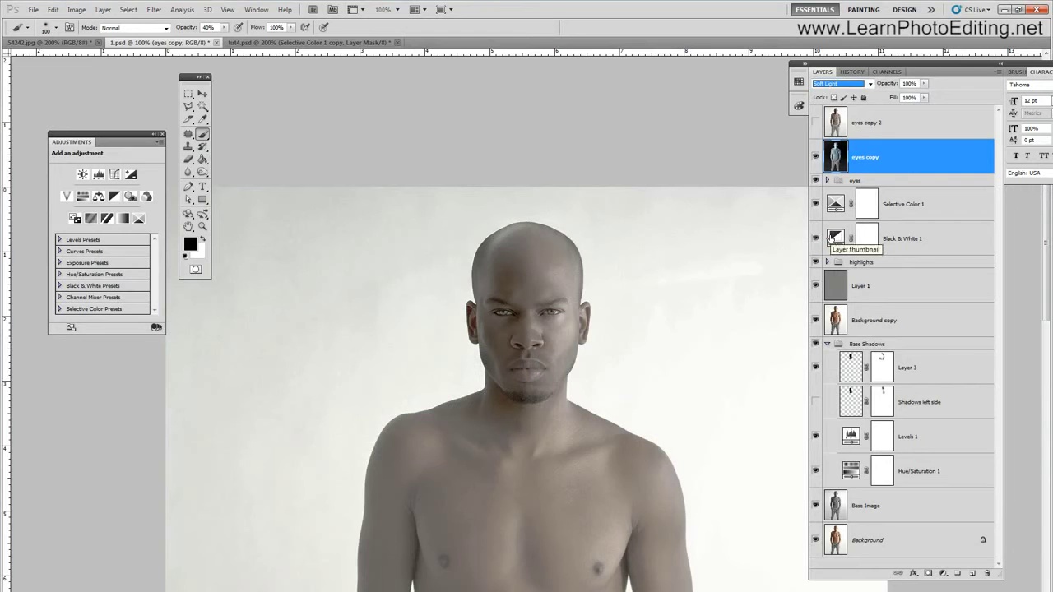
Apply a High Pass filter with a 4.0 pixel radius to the eyes copy layer, previewing radii of 8 and 2 pixels first.
{"action": "left_click", "coordinate": [154, 9]}
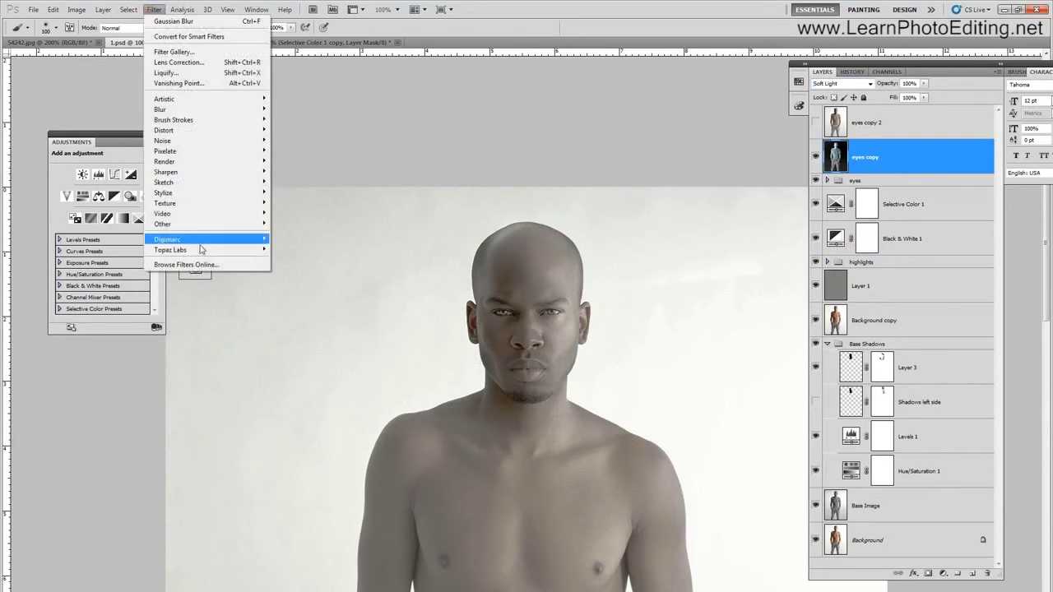
{"action": "mouse_move", "coordinate": [200, 226]}
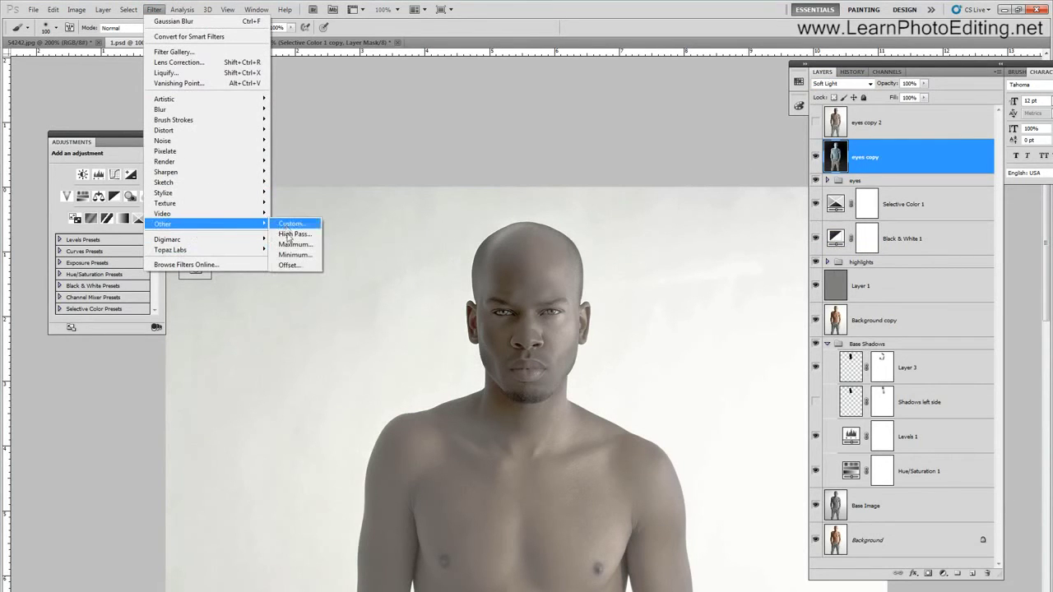
{"action": "left_click", "coordinate": [288, 235]}
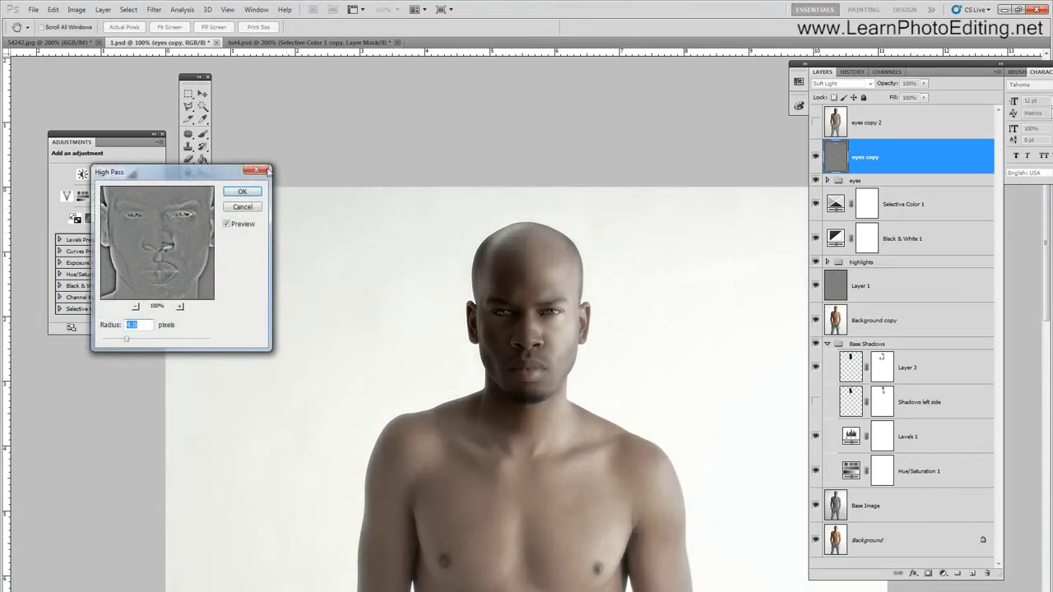
{"action": "left_click_drag", "start_coordinate": [183, 174], "coordinate": [314, 175]}
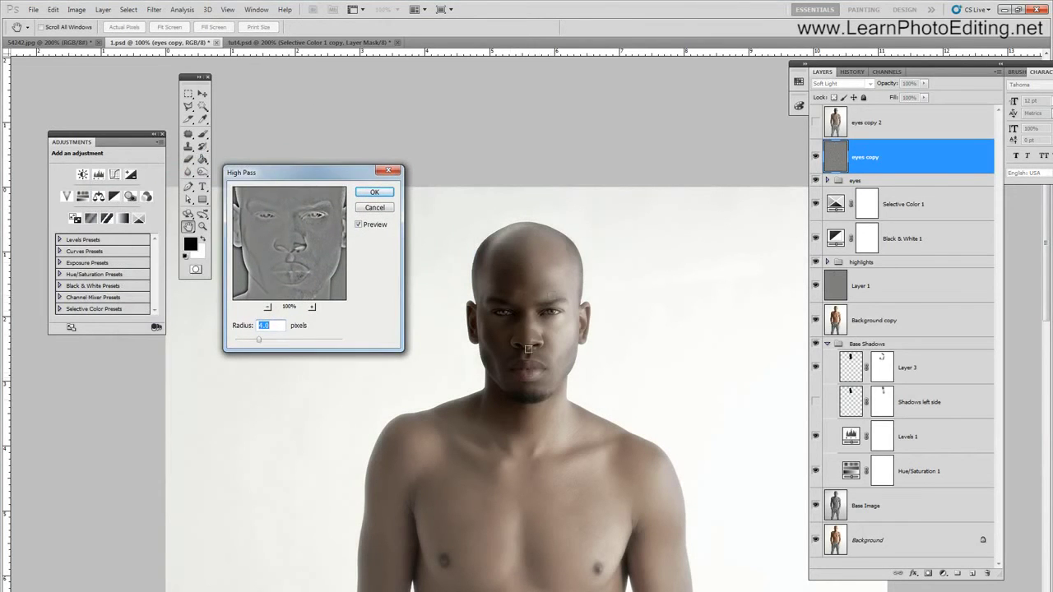
{"action": "double_click", "coordinate": [262, 325]}
{"action": "type", "text": "8"}
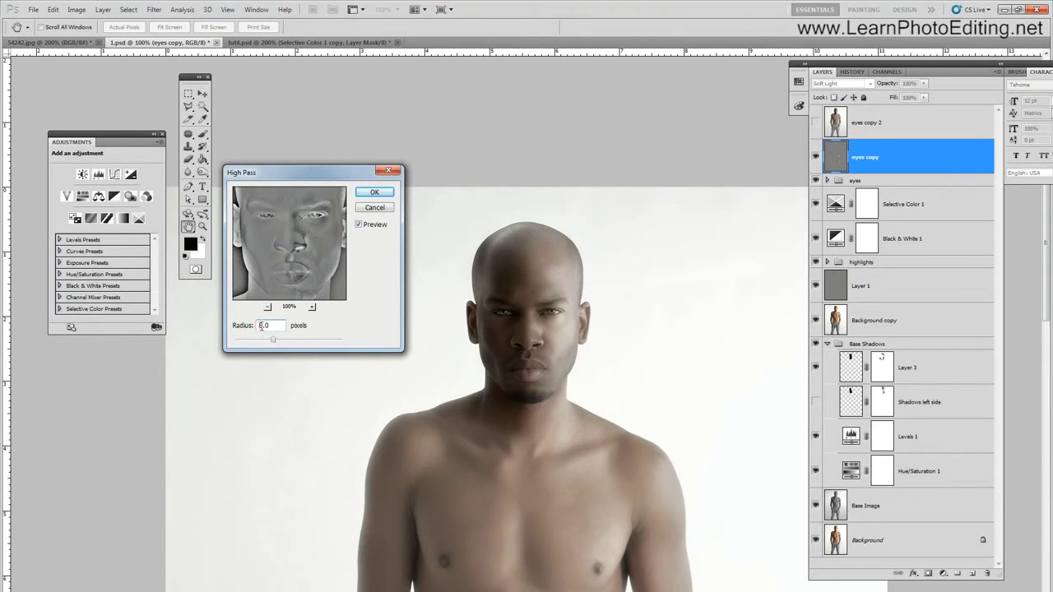
{"action": "type", "text": "2"}
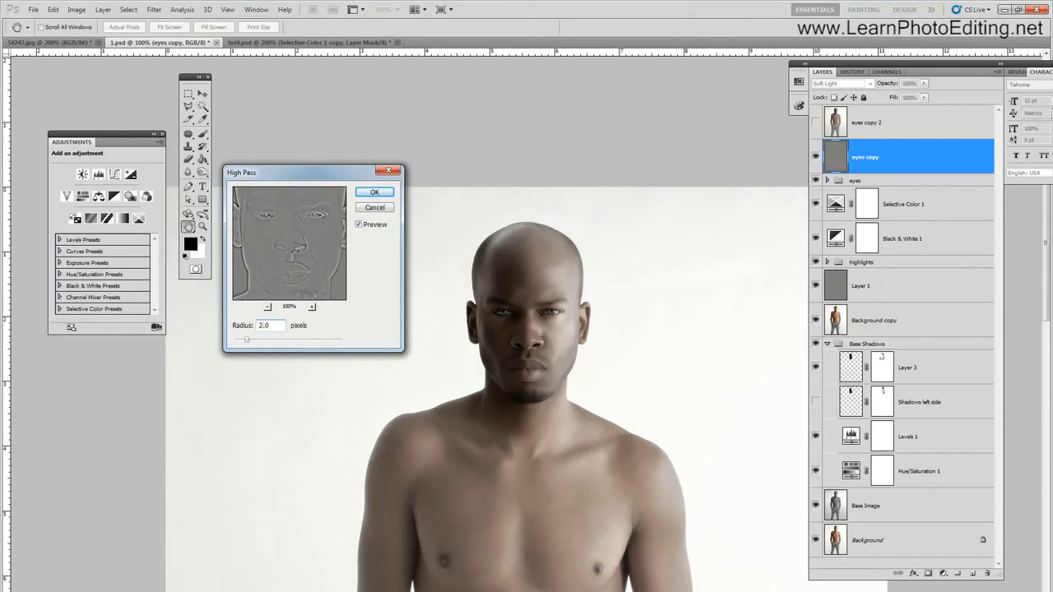
{"action": "double_click", "coordinate": [262, 326]}
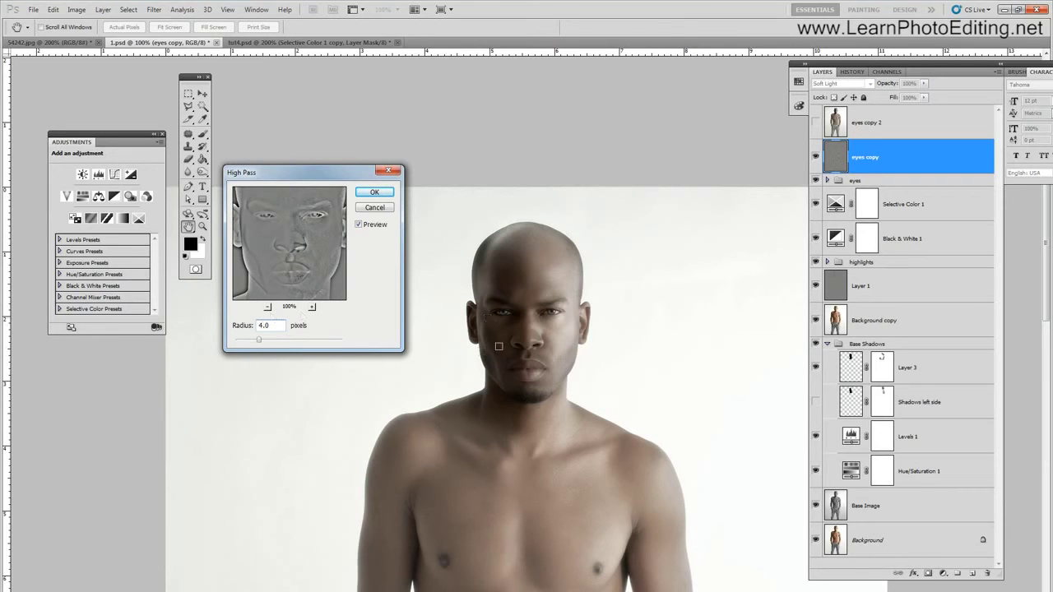
{"action": "left_click", "coordinate": [372, 194]}
Add a layer mask to the eyes copy layer and set the brush to size 20 at 100% opacity.
{"action": "key", "text": "b"}
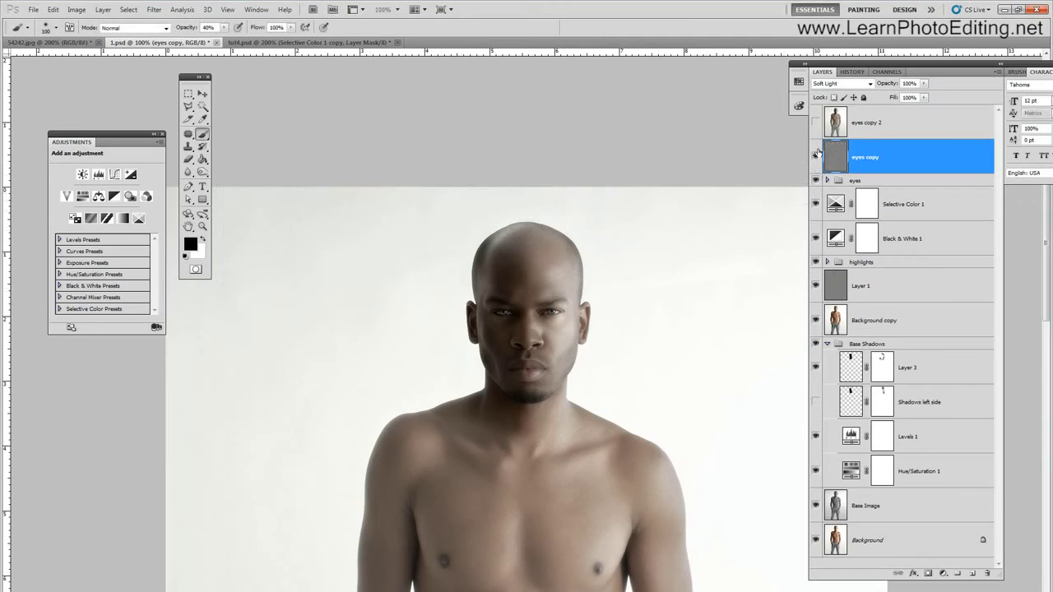
{"action": "left_click", "coordinate": [816, 156]}
{"action": "left_click", "coordinate": [927, 573]}
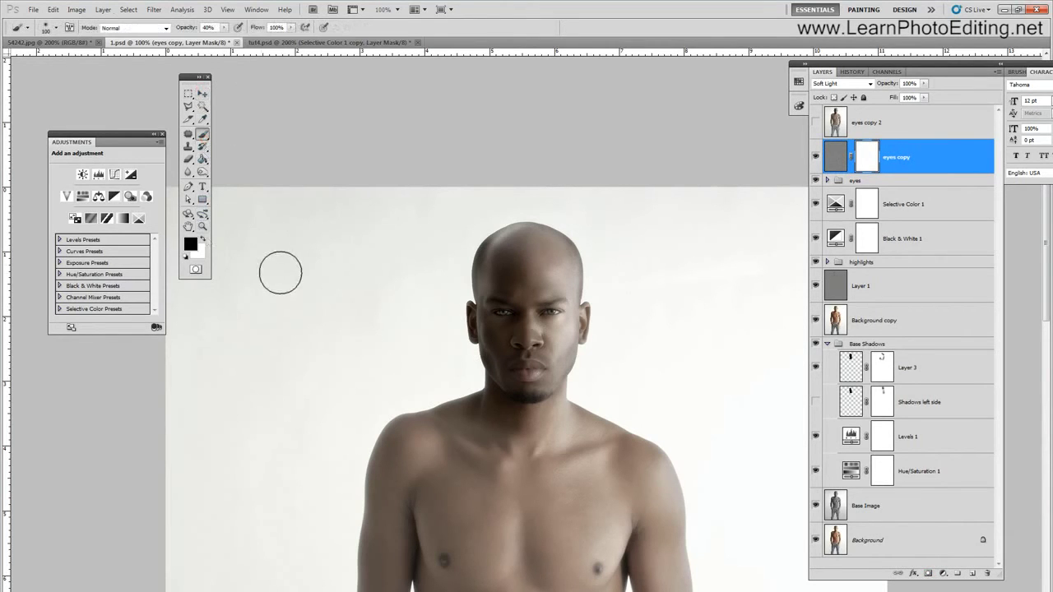
{"action": "left_click", "coordinate": [60, 28]}
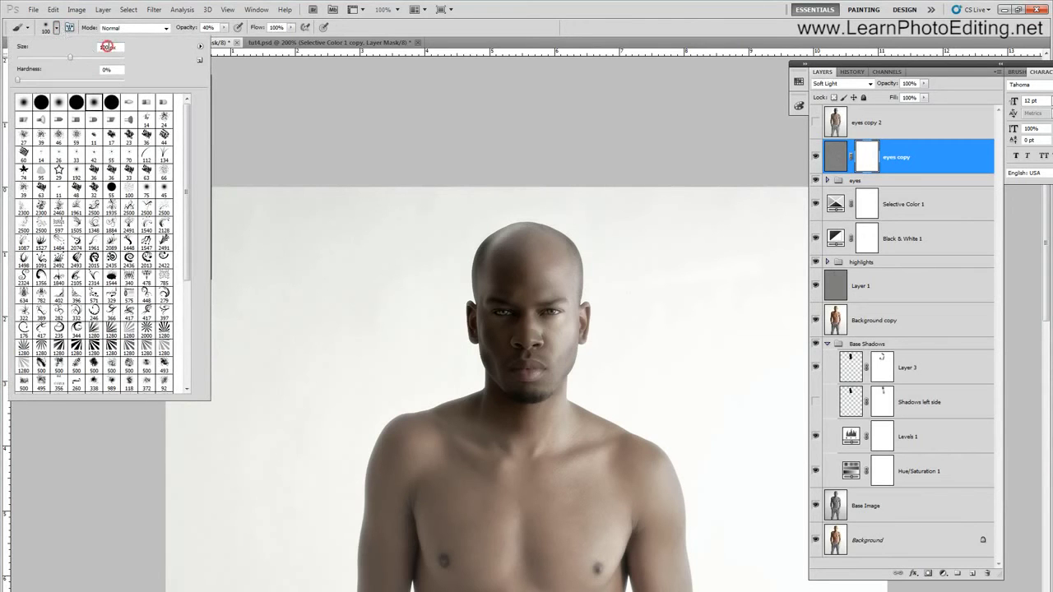
{"action": "left_click", "coordinate": [107, 47]}
{"action": "type", "text": "20"}
{"action": "left_click_drag", "start_coordinate": [211, 26], "coordinate": [165, 27]}
{"action": "type", "text": "100"}
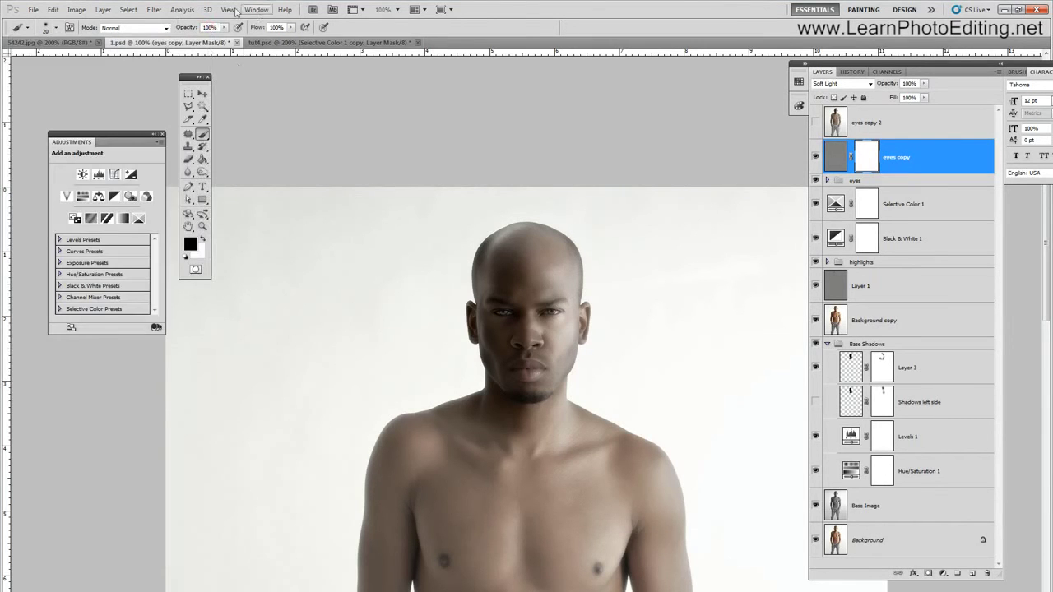
Paint black on the eyes copy mask over the eyes, eyebrows, nostrils and lips to keep them sharp.
{"action": "left_click", "coordinate": [232, 11]}
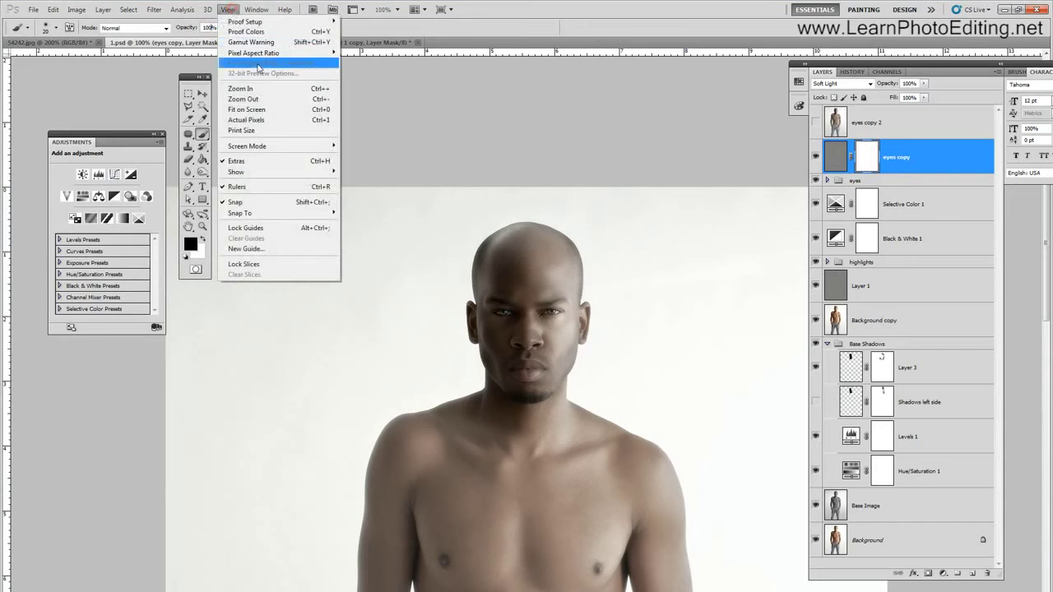
{"action": "left_click", "coordinate": [251, 88]}
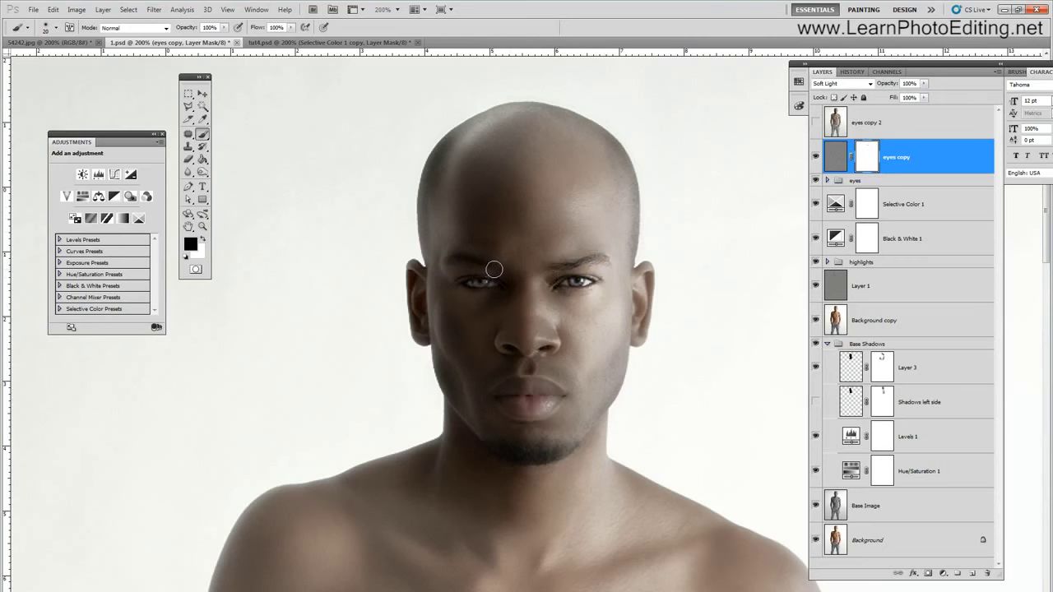
{"action": "mouse_move", "coordinate": [493, 269]}
{"action": "left_mouse_down"}
{"action": "mouse_move", "coordinate": [472, 260]}
{"action": "mouse_move", "coordinate": [449, 261]}
{"action": "mouse_move", "coordinate": [482, 274]}
{"action": "mouse_move", "coordinate": [447, 270]}
{"action": "mouse_move", "coordinate": [446, 244]}
{"action": "left_mouse_up"}
{"action": "mouse_move", "coordinate": [461, 281]}
{"action": "left_mouse_down"}
{"action": "mouse_move", "coordinate": [502, 289]}
{"action": "mouse_move", "coordinate": [469, 284]}
{"action": "mouse_move", "coordinate": [489, 276]}
{"action": "left_mouse_up"}
{"action": "mouse_move", "coordinate": [513, 350]}
{"action": "left_mouse_down"}
{"action": "mouse_move", "coordinate": [526, 378]}
{"action": "mouse_move", "coordinate": [544, 350]}
{"action": "left_mouse_up"}
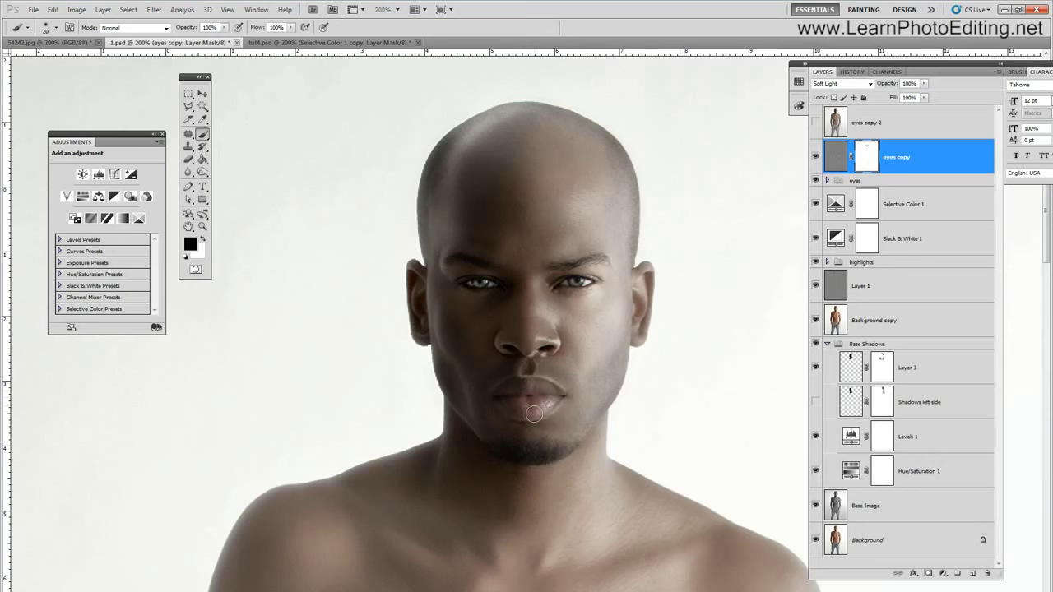
{"action": "left_click", "coordinate": [531, 367]}
Paint black on the eyes copy mask over the chin beard, the shadowed jaw edge and the ear beside it.
{"action": "left_click_drag", "start_coordinate": [504, 449], "coordinate": [544, 455]}
{"action": "mouse_move", "coordinate": [481, 436]}
{"action": "left_mouse_down"}
{"action": "mouse_move", "coordinate": [448, 413]}
{"action": "mouse_move", "coordinate": [419, 336]}
{"action": "mouse_move", "coordinate": [420, 352]}
{"action": "mouse_move", "coordinate": [407, 341]}
{"action": "mouse_move", "coordinate": [413, 255]}
{"action": "left_mouse_up"}
{"action": "left_click", "coordinate": [420, 348]}
{"action": "left_click", "coordinate": [412, 339]}
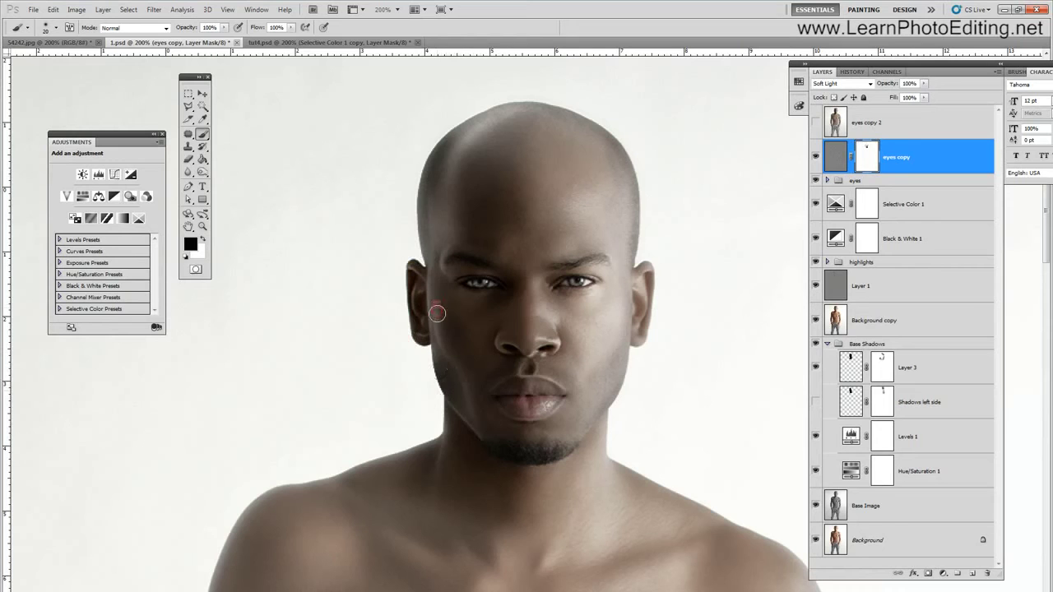
{"action": "mouse_move", "coordinate": [479, 441]}
{"action": "left_mouse_down"}
{"action": "mouse_move", "coordinate": [536, 475]}
{"action": "mouse_move", "coordinate": [547, 468]}
{"action": "left_mouse_up"}
Step back through the latest brush strokes to compare them, leaving the last two undone.
{"action": "left_click", "coordinate": [852, 72]}
{"action": "left_click", "coordinate": [852, 303]}
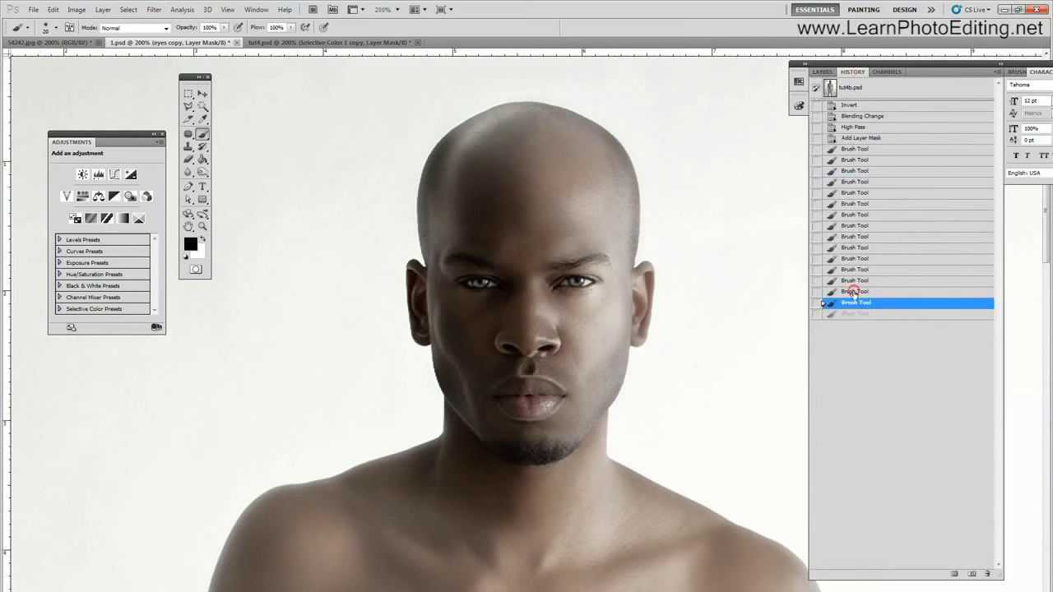
{"action": "left_click", "coordinate": [854, 292]}
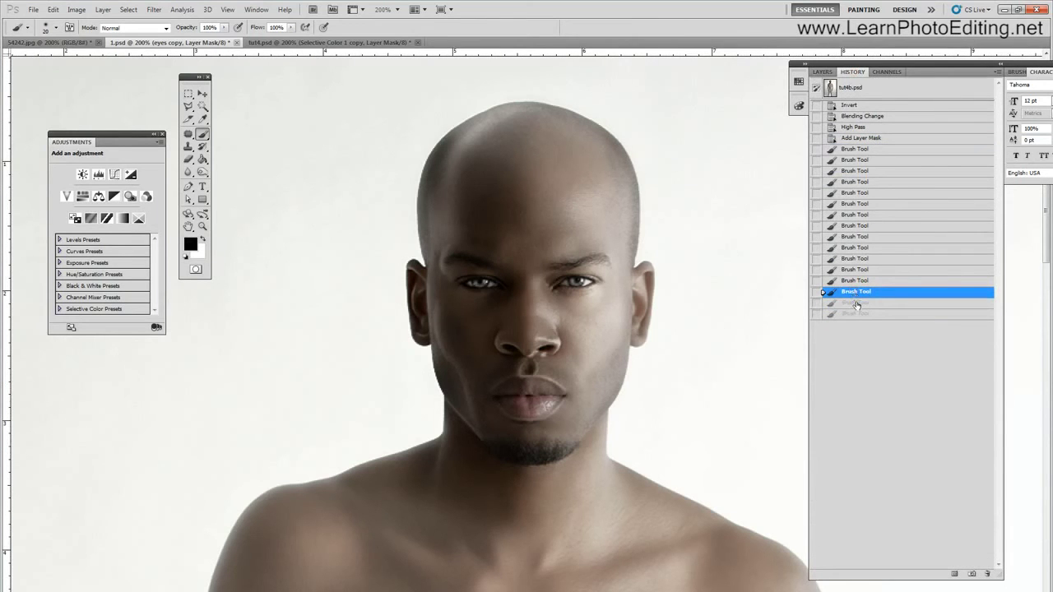
{"action": "left_click", "coordinate": [856, 304]}
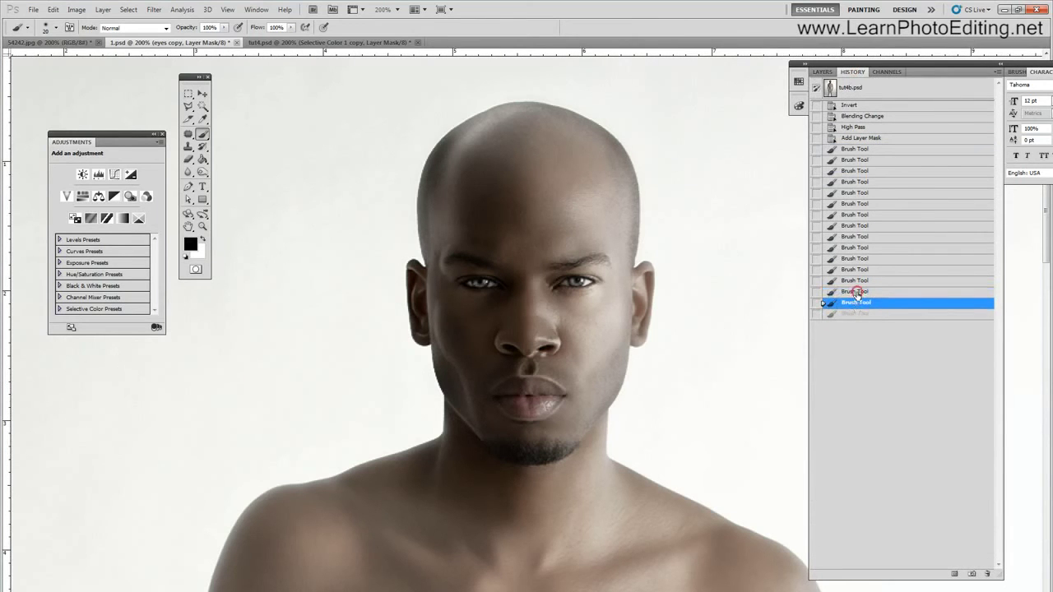
{"action": "left_click", "coordinate": [855, 292]}
{"action": "left_click", "coordinate": [822, 72]}
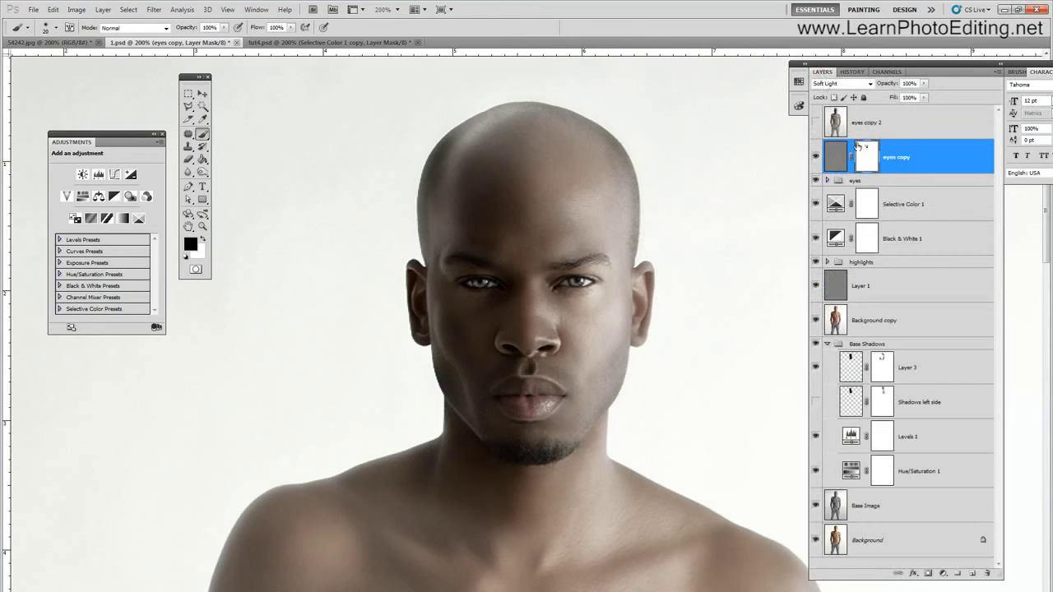
Set the brush opacity to 60%, load the eyes copy mask as a selection to check the painted areas, and deselect.
{"action": "key", "text": "3"}
{"action": "key", "text": "6"}
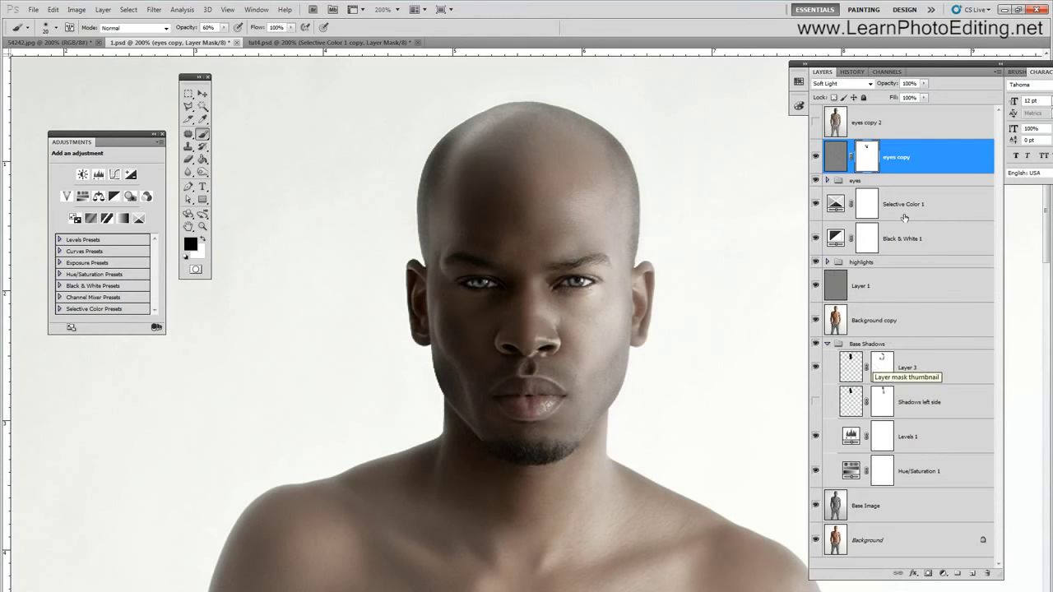
{"action": "left_click", "coordinate": [864, 157], "text": "ctrl"}
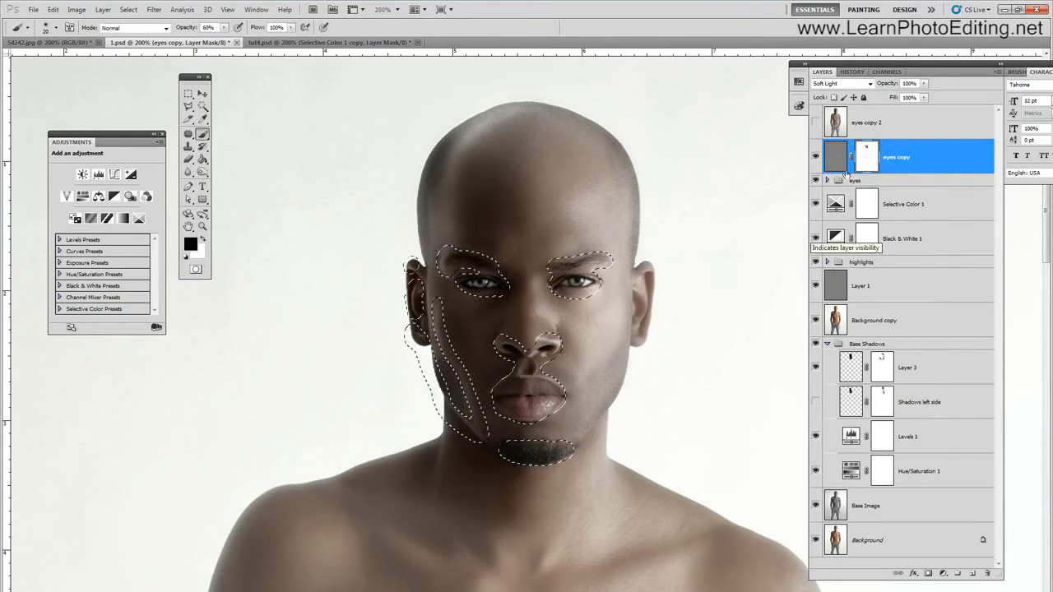
{"action": "left_click", "coordinate": [128, 9]}
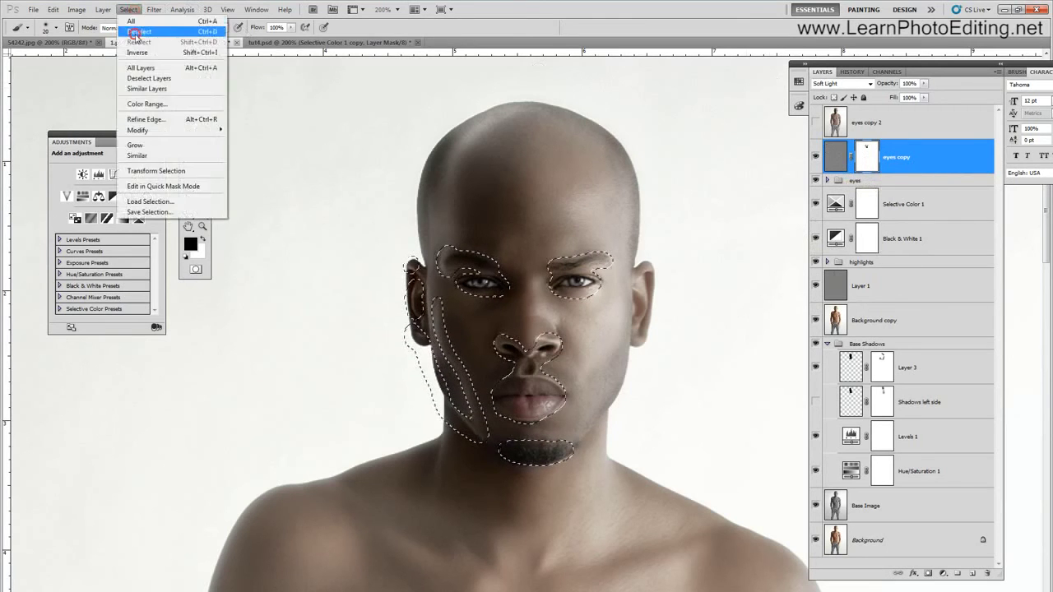
{"action": "left_click", "coordinate": [135, 33]}
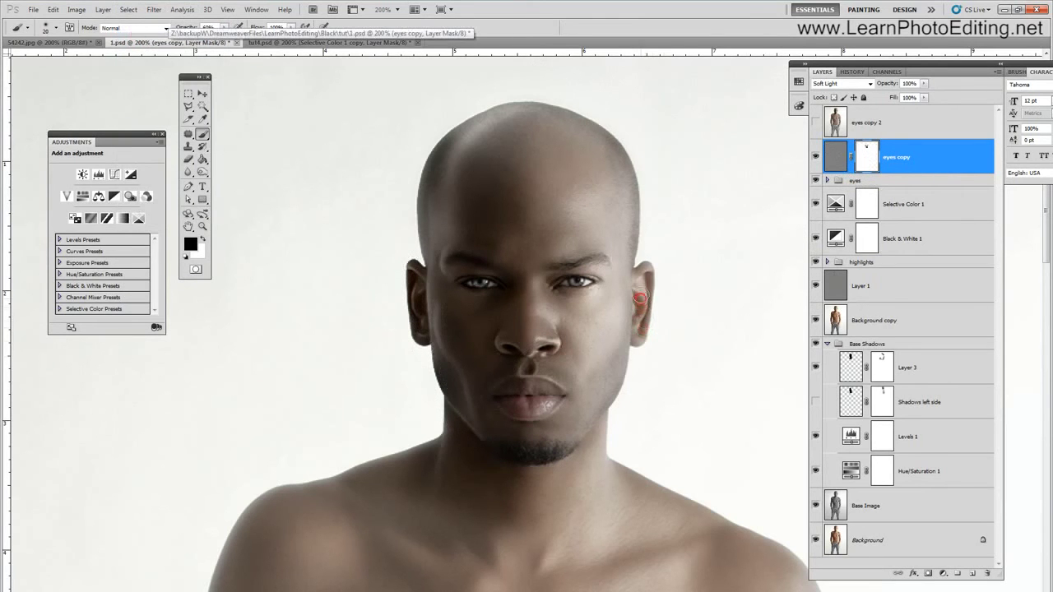
Paint over both ears on the eyes copy mask at 60% brush opacity.
{"action": "left_click_drag", "start_coordinate": [640, 298], "coordinate": [643, 276]}
{"action": "left_click", "coordinate": [642, 345]}
{"action": "left_click", "coordinate": [419, 304]}
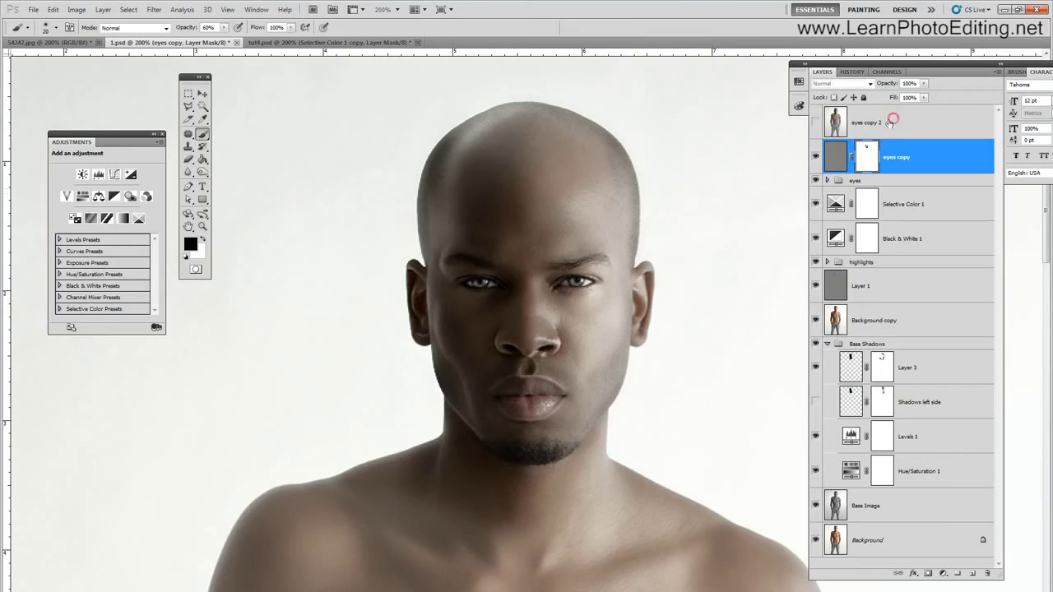
Make the eyes copy 2 layer active and visible.
{"action": "left_click", "coordinate": [825, 125]}
{"action": "left_click", "coordinate": [815, 122]}
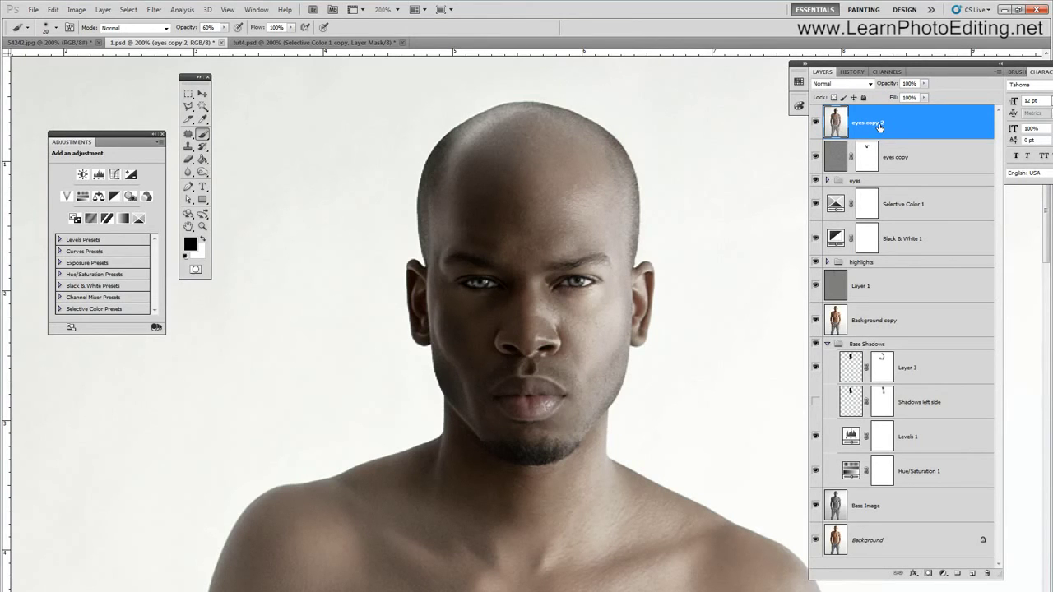
{"action": "left_click", "coordinate": [153, 10]}
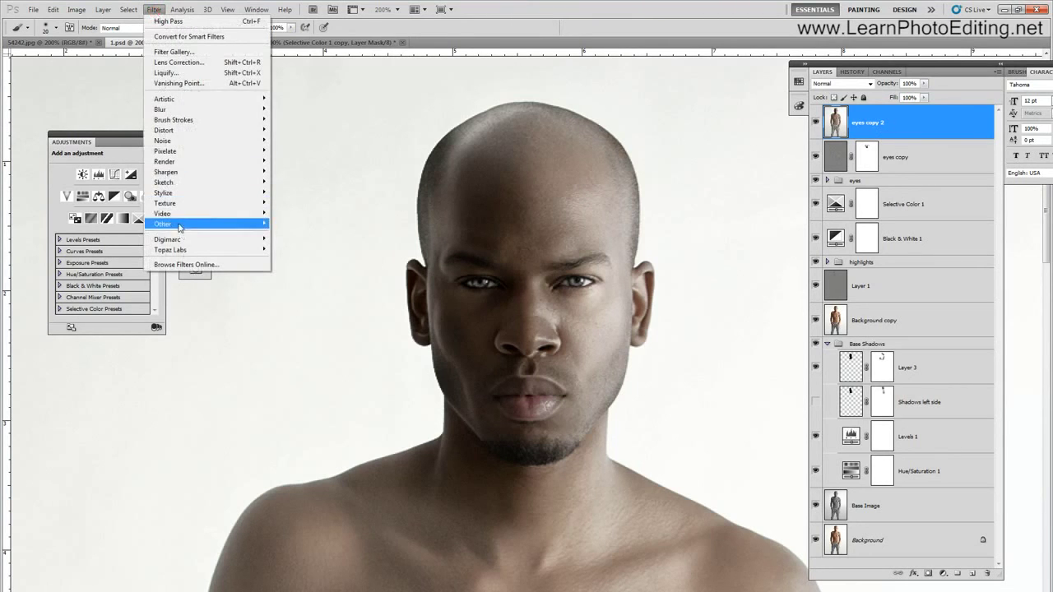
{"action": "mouse_move", "coordinate": [180, 225]}
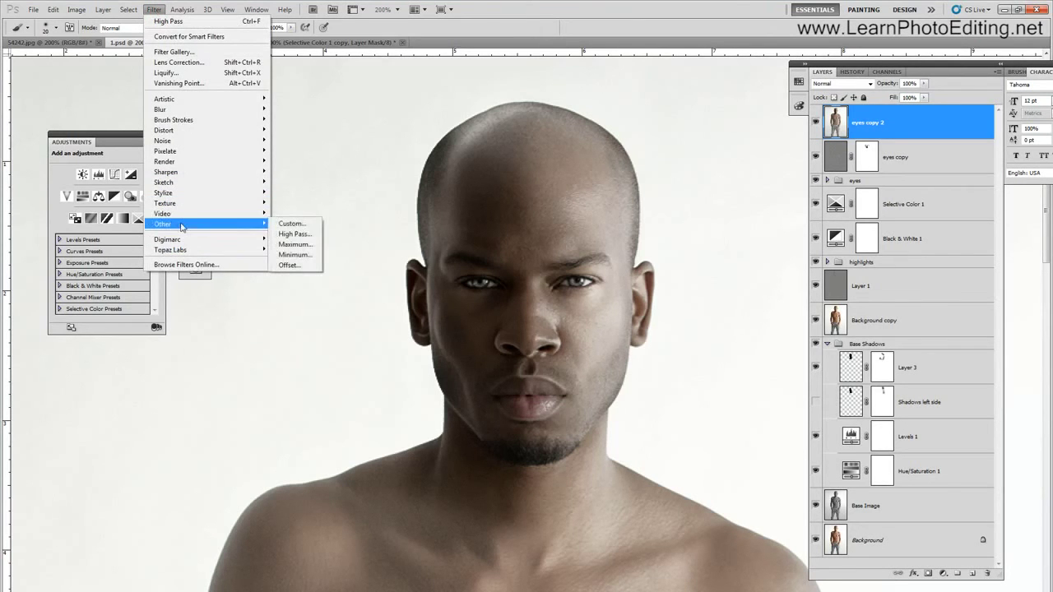
{"action": "left_click", "coordinate": [298, 236]}
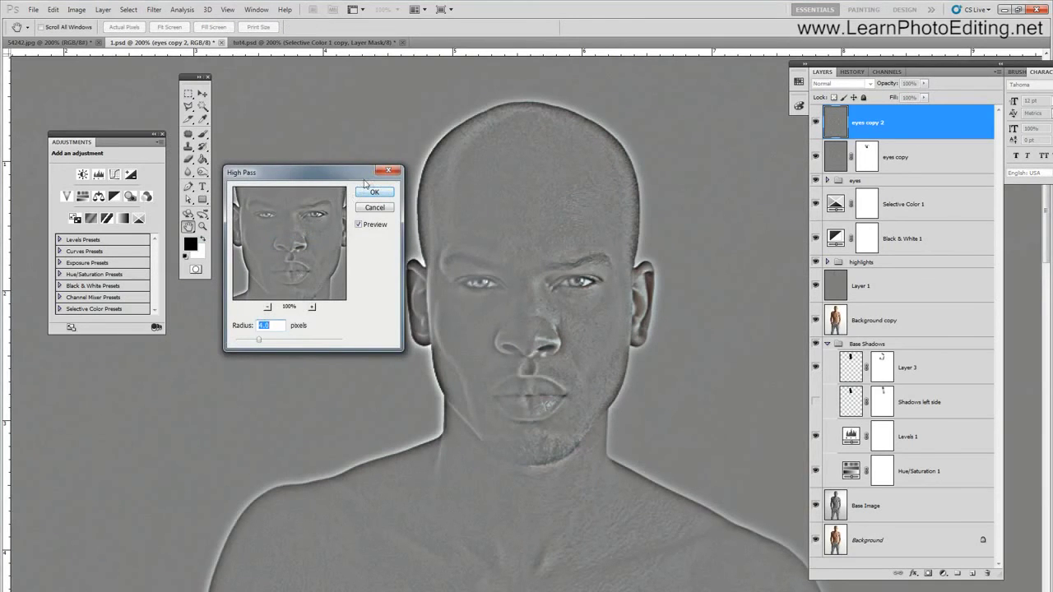
{"action": "left_click", "coordinate": [367, 211]}
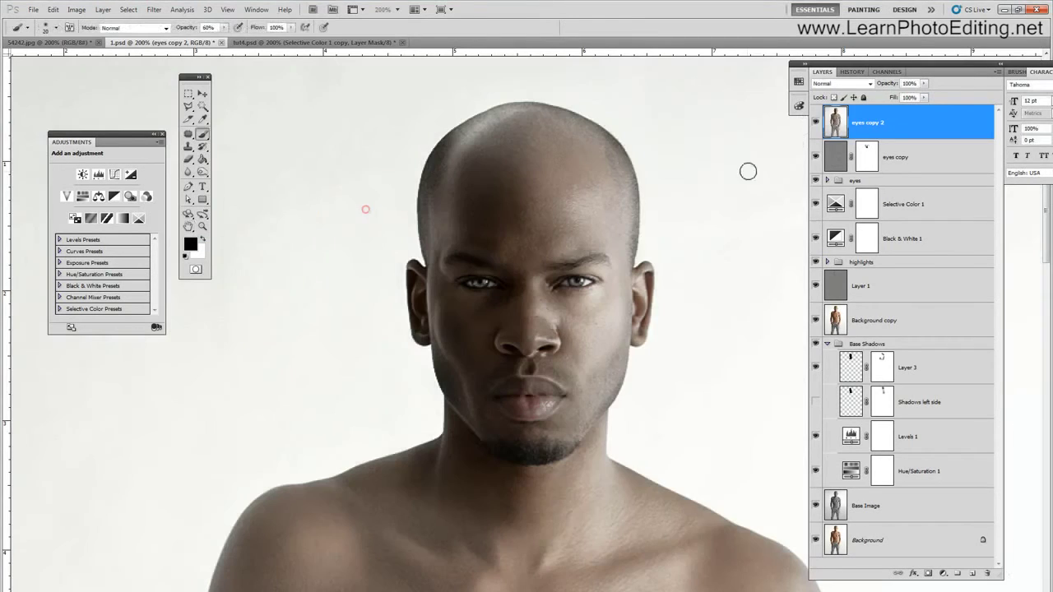
Set the eyes copy 2 layer to Linear Light and apply a High Pass filter with a radius of 0.3 pixels.
{"action": "left_click", "coordinate": [842, 83]}
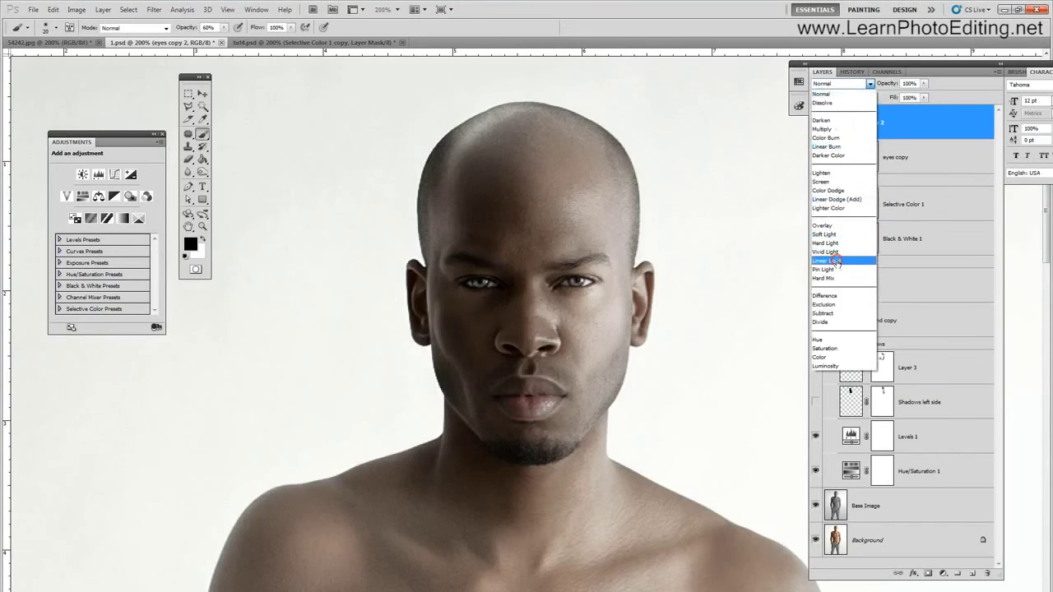
{"action": "left_click", "coordinate": [832, 261]}
{"action": "left_click", "coordinate": [158, 10]}
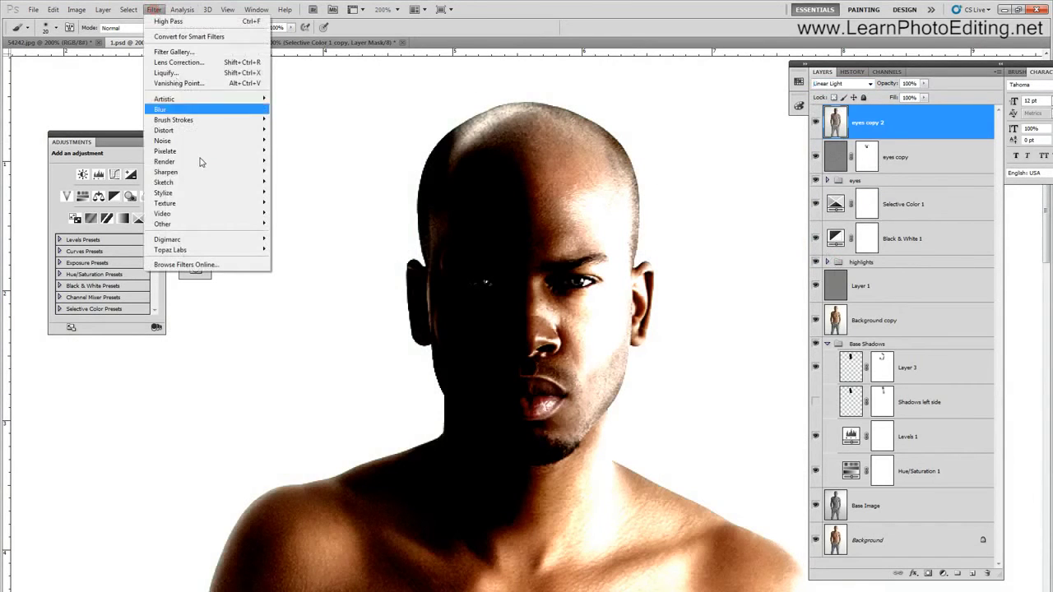
{"action": "mouse_move", "coordinate": [251, 223]}
{"action": "left_click", "coordinate": [292, 233]}
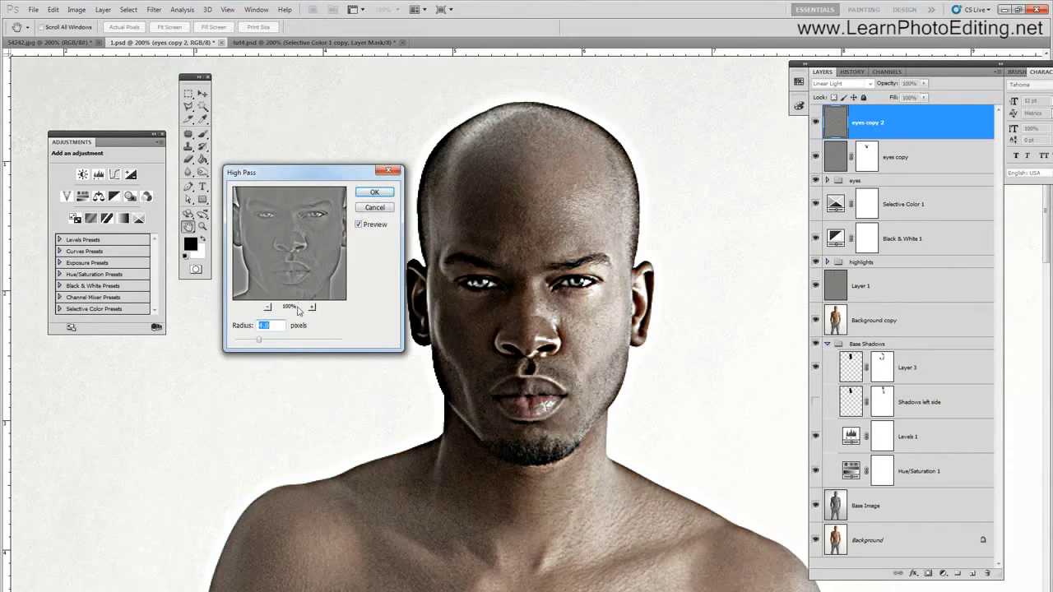
{"action": "type", "text": ".3"}
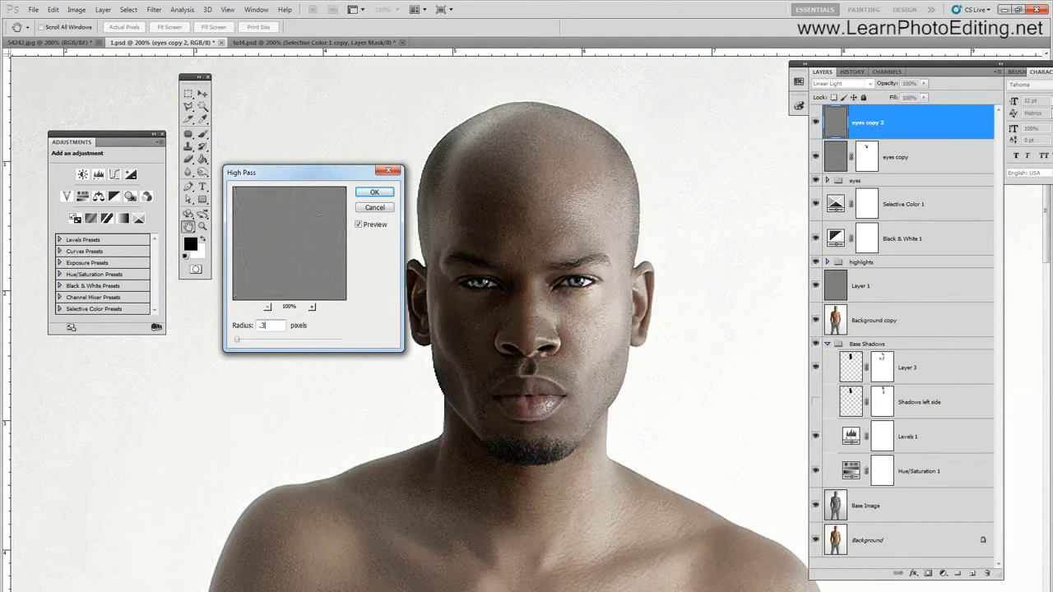
{"action": "left_click", "coordinate": [374, 192]}
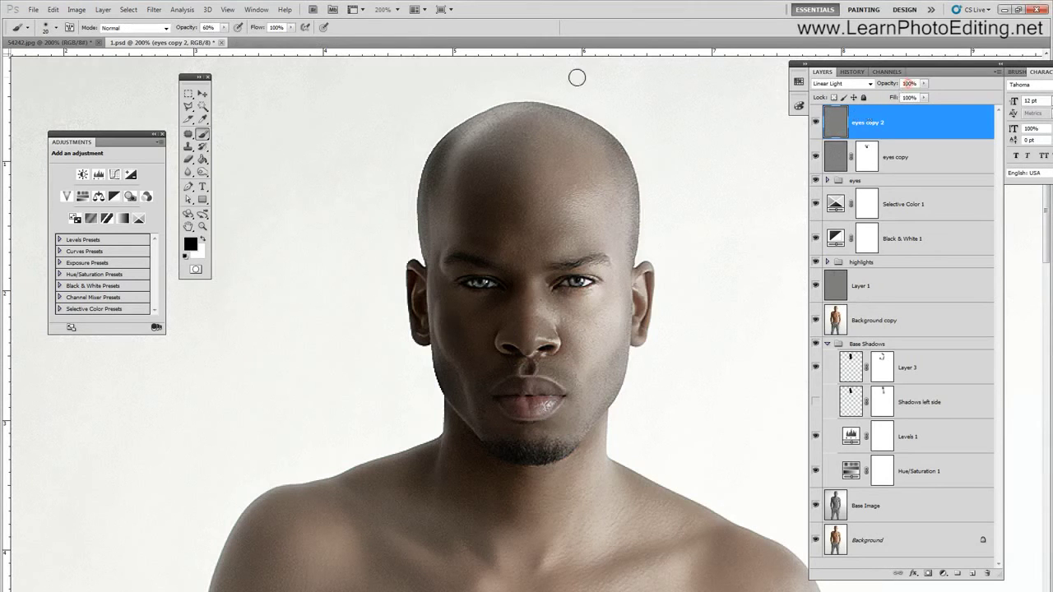
Lower the eyes copy 2 layer's opacity to 50% and add a layer mask to it.
{"action": "left_click", "coordinate": [910, 83]}
{"action": "type", "text": "50"}
{"action": "key", "text": "Return"}
{"action": "left_click", "coordinate": [927, 573]}
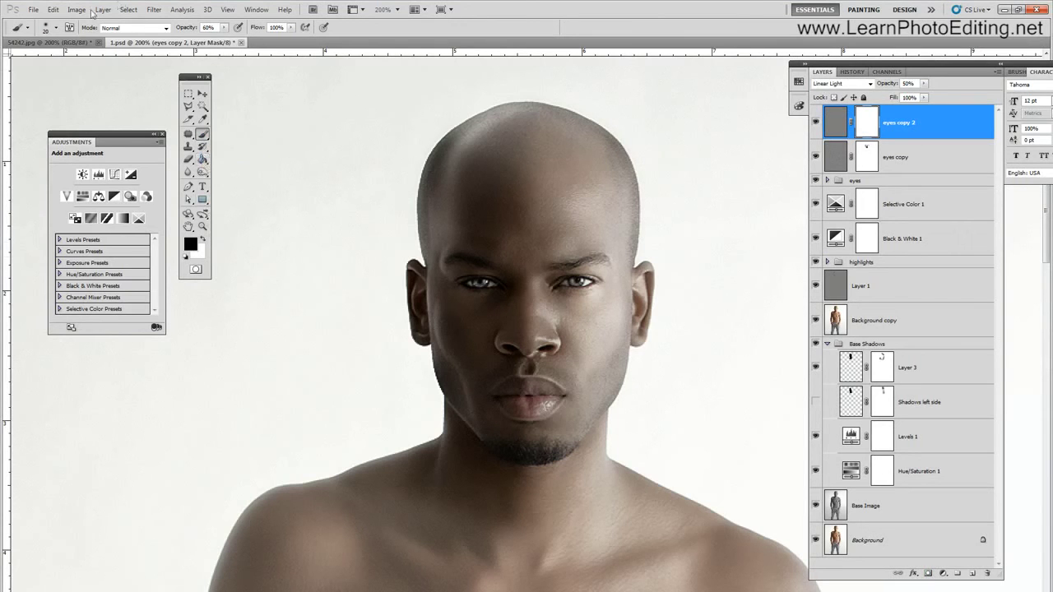
Try painting beside the nose on the eyes copy 2 mask with a 50 px brush at 100% opacity, and undo the last stroke.
{"action": "left_click", "coordinate": [60, 26]}
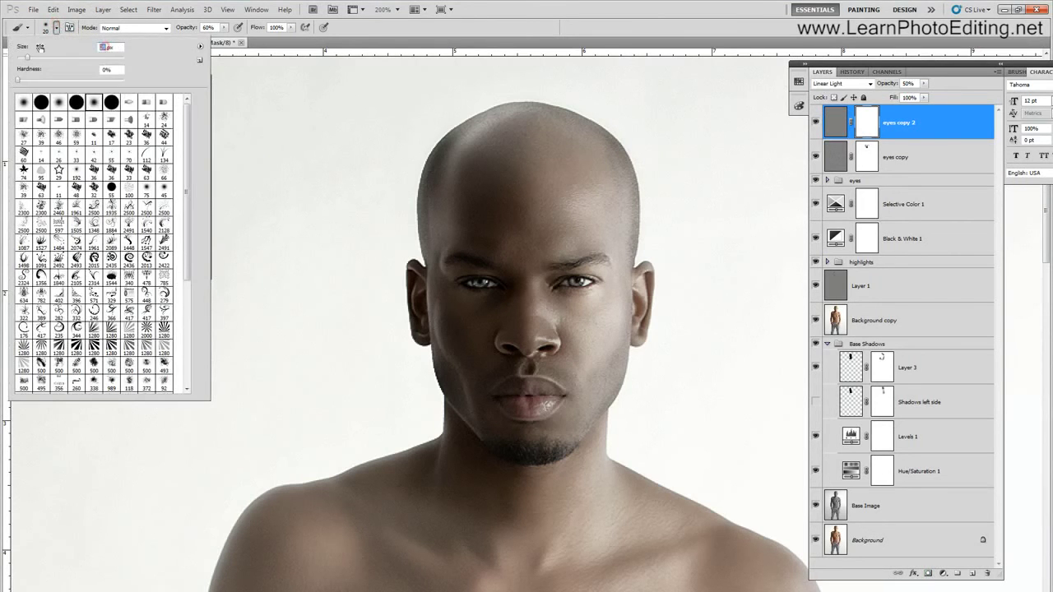
{"action": "type", "text": "50"}
{"action": "left_click", "coordinate": [562, 314]}
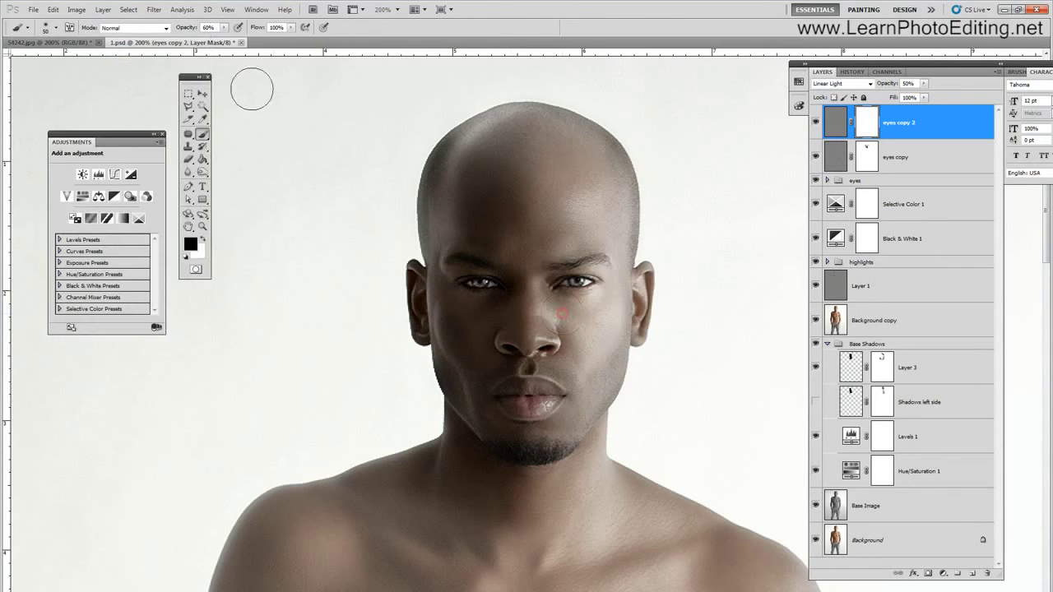
{"action": "left_click_drag", "start_coordinate": [206, 27], "coordinate": [171, 45]}
{"action": "type", "text": "10"}
{"action": "left_click", "coordinate": [556, 316]}
{"action": "left_click", "coordinate": [543, 306]}
{"action": "left_click", "coordinate": [53, 9]}
{"action": "left_click", "coordinate": [60, 23]}
Paint over the middle of the forehead on the eyes copy 2 mask with a 40 px brush at 80% opacity.
{"action": "left_click", "coordinate": [56, 27]}
{"action": "left_click_drag", "start_coordinate": [104, 48], "coordinate": [24, 47]}
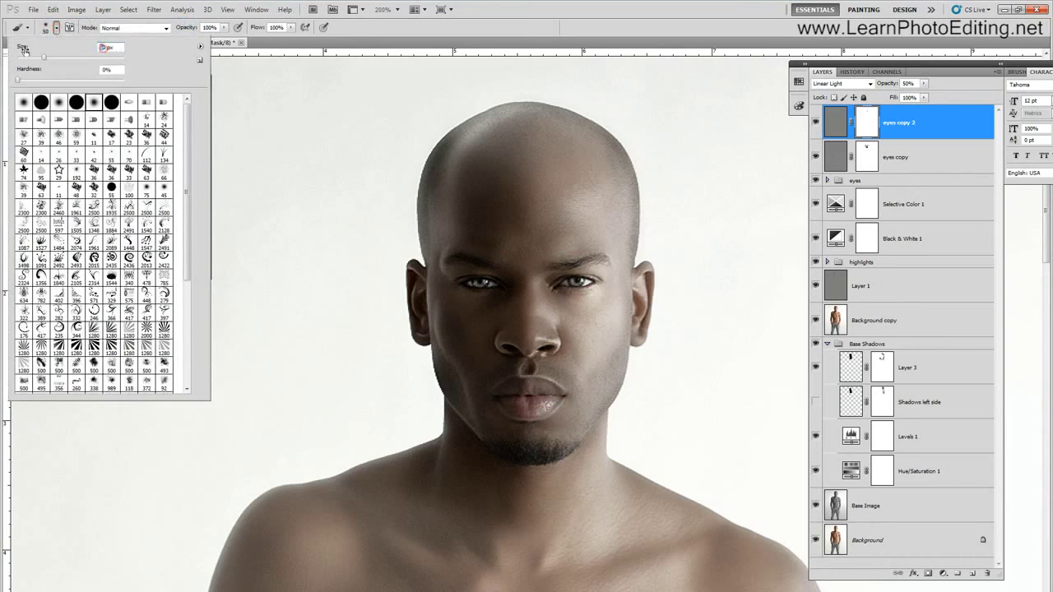
{"action": "type", "text": "4"}
{"action": "left_click", "coordinate": [210, 7]}
{"action": "key", "text": "8"}
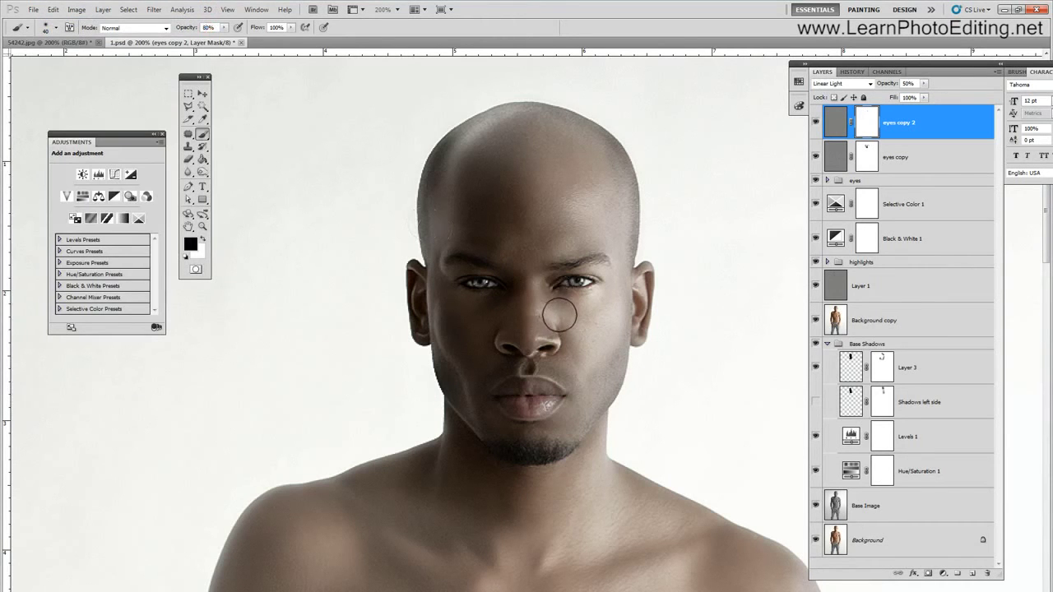
{"action": "left_click", "coordinate": [536, 245]}
{"action": "left_click_drag", "start_coordinate": [558, 211], "coordinate": [515, 242]}
With a 20 px brush, paint the eyes copy 2 mask around the nose and head edge at 50% opacity and along the jaw at 100%.
{"action": "left_click", "coordinate": [56, 29]}
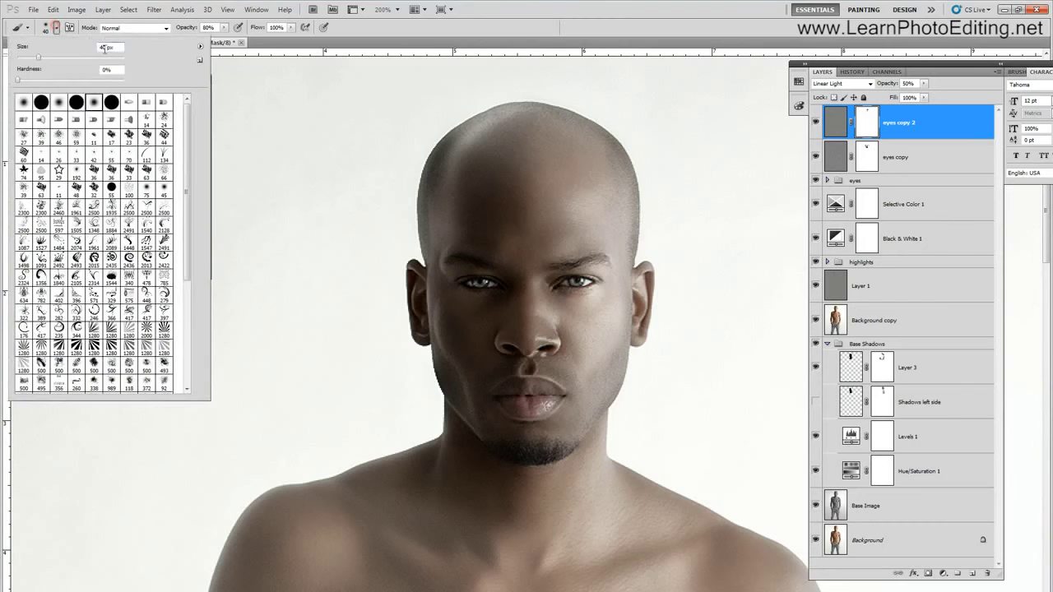
{"action": "left_click", "coordinate": [207, 27]}
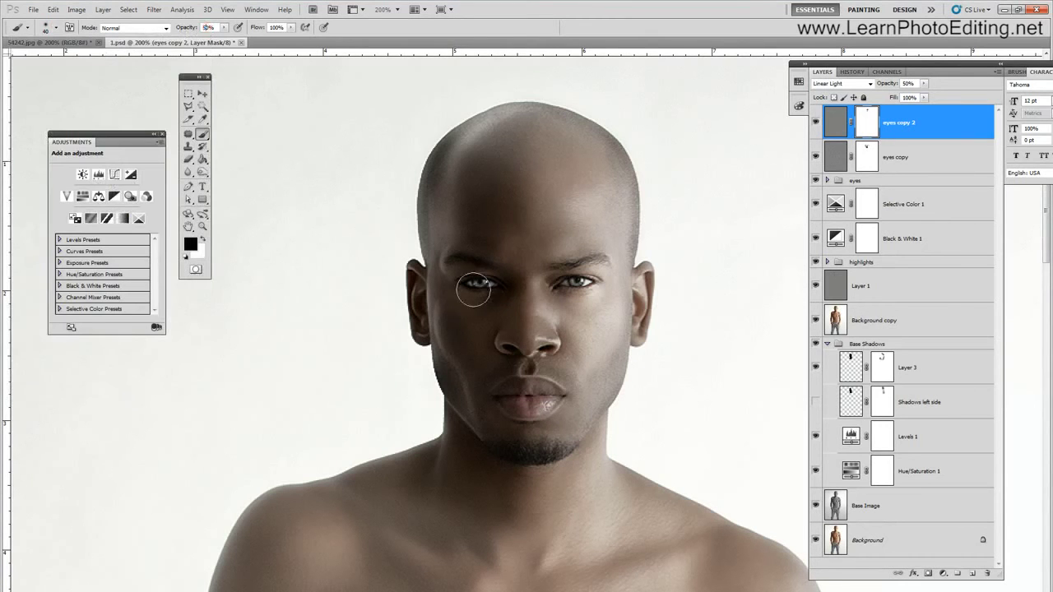
{"action": "key", "text": "5"}
{"action": "left_click", "coordinate": [56, 28]}
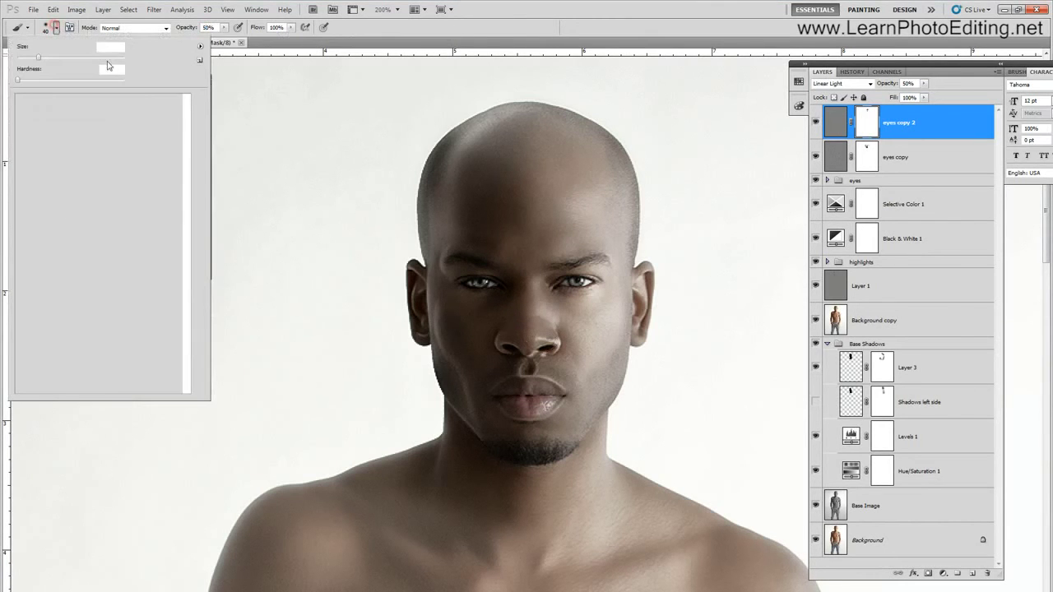
{"action": "double_click", "coordinate": [106, 47]}
{"action": "type", "text": "20"}
{"action": "key", "text": "Return"}
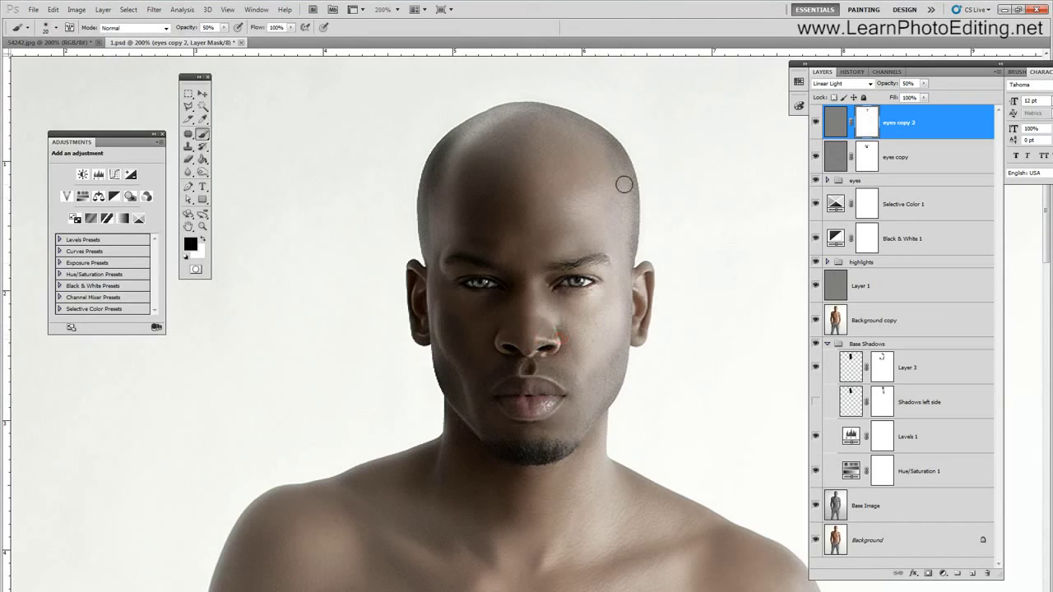
{"action": "left_click", "coordinate": [531, 354]}
{"action": "left_click", "coordinate": [642, 182]}
{"action": "key", "text": "0"}
{"action": "mouse_move", "coordinate": [432, 383]}
{"action": "left_mouse_down"}
{"action": "mouse_move", "coordinate": [426, 354]}
{"action": "mouse_move", "coordinate": [402, 332]}
{"action": "mouse_move", "coordinate": [416, 162]}
{"action": "mouse_move", "coordinate": [445, 125]}
{"action": "mouse_move", "coordinate": [431, 141]}
{"action": "mouse_move", "coordinate": [520, 97]}
{"action": "mouse_move", "coordinate": [577, 108]}
{"action": "mouse_move", "coordinate": [613, 129]}
{"action": "mouse_move", "coordinate": [624, 153]}
{"action": "mouse_move", "coordinate": [641, 249]}
{"action": "mouse_move", "coordinate": [661, 287]}
{"action": "mouse_move", "coordinate": [625, 399]}
{"action": "mouse_move", "coordinate": [608, 416]}
{"action": "mouse_move", "coordinate": [623, 469]}
{"action": "left_mouse_up"}
Create a new layer group at the top of the stack and name it skin.
{"action": "left_click", "coordinate": [957, 573]}
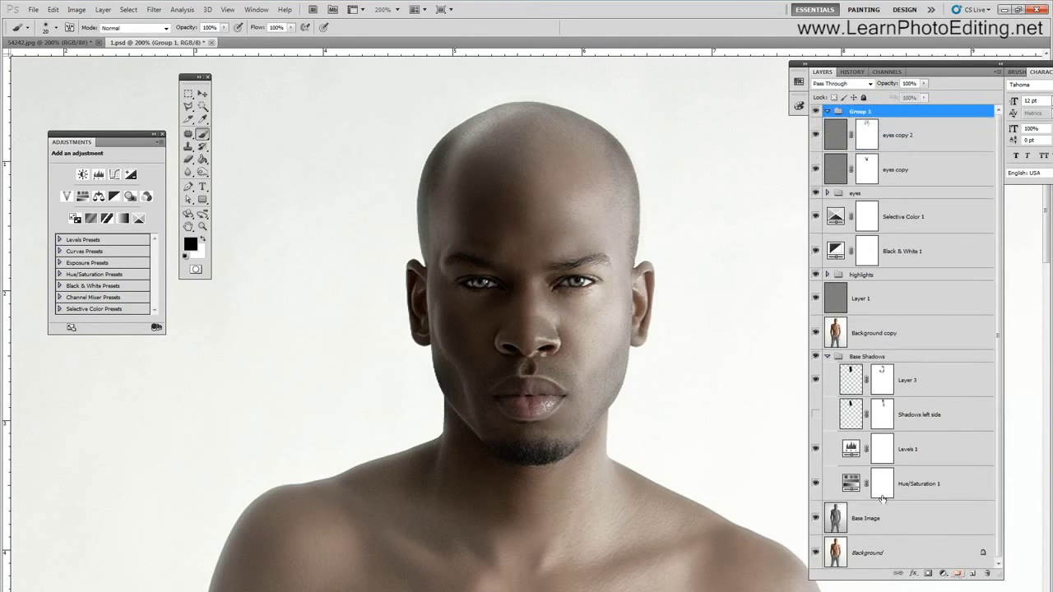
{"action": "double_click", "coordinate": [857, 113]}
{"action": "left_click_drag", "start_coordinate": [872, 111], "coordinate": [722, 102]}
{"action": "type", "text": "skin"}
{"action": "key", "text": "Return"}
Move the eyes copy and eyes copy 2 layers into the skin group.
{"action": "left_click", "coordinate": [913, 163]}
{"action": "left_click", "coordinate": [907, 137]}
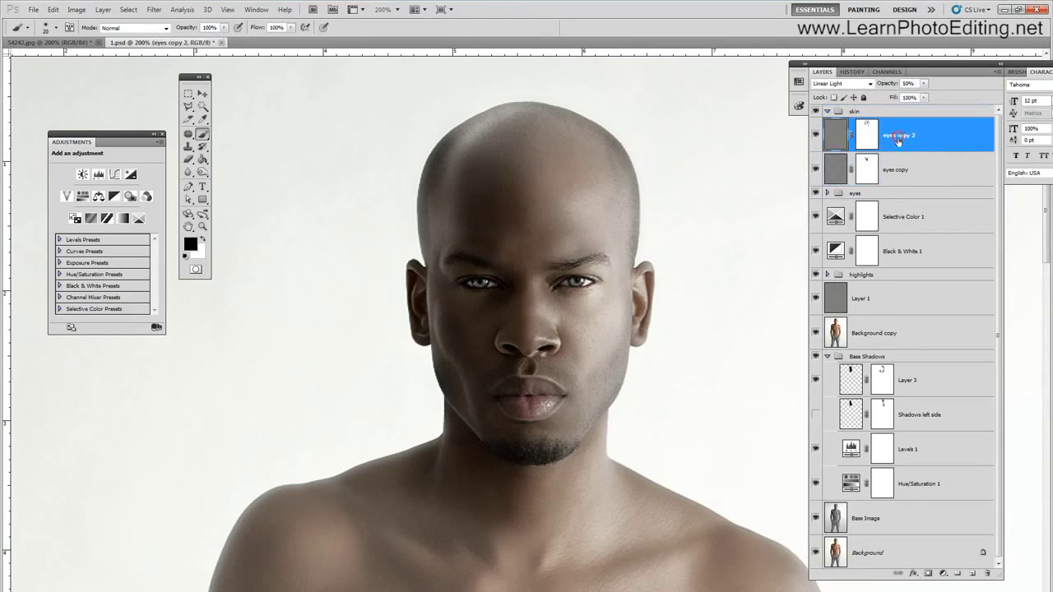
{"action": "left_click", "coordinate": [903, 173]}
{"action": "left_click", "coordinate": [899, 139], "text": "shift"}
{"action": "left_click_drag", "start_coordinate": [899, 140], "coordinate": [855, 111]}
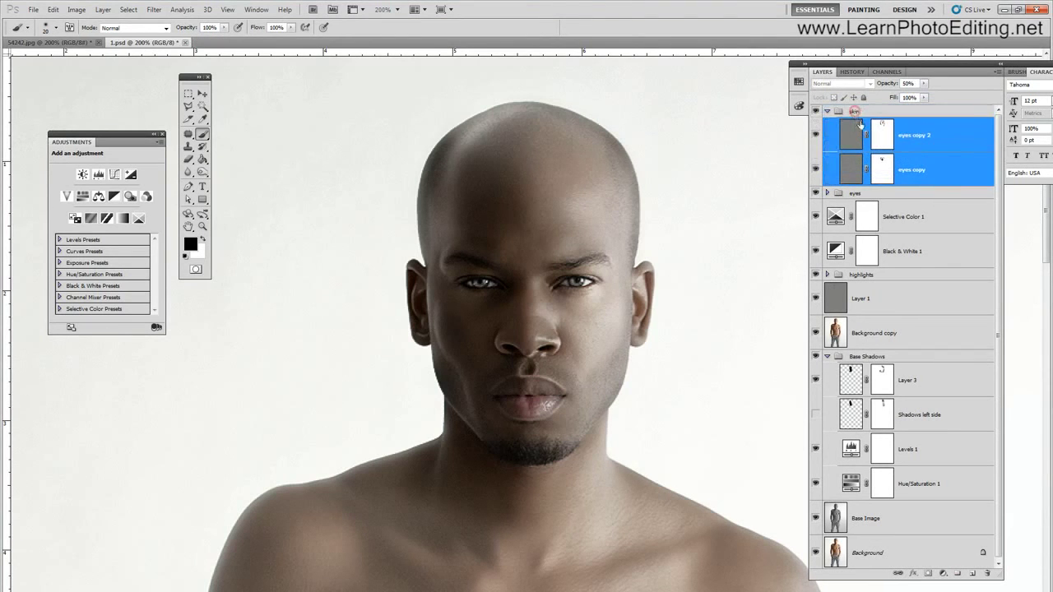
Compare the portrait with the skin group hidden and shown, at 200% and at 100% view.
{"action": "left_click", "coordinate": [816, 112]}
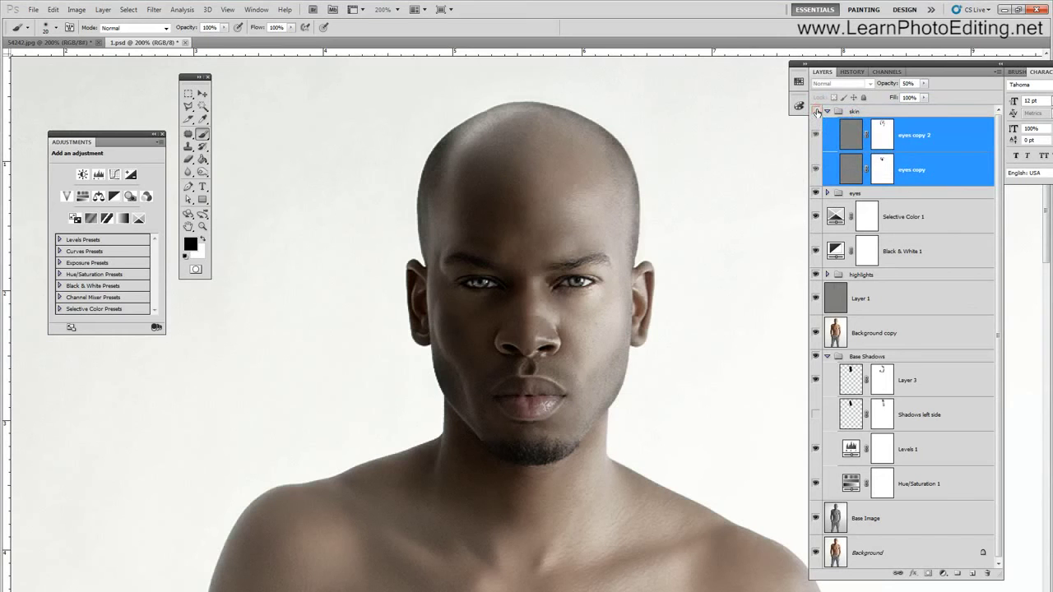
{"action": "left_click", "coordinate": [816, 111]}
{"action": "left_click", "coordinate": [816, 112]}
{"action": "left_click", "coordinate": [816, 112]}
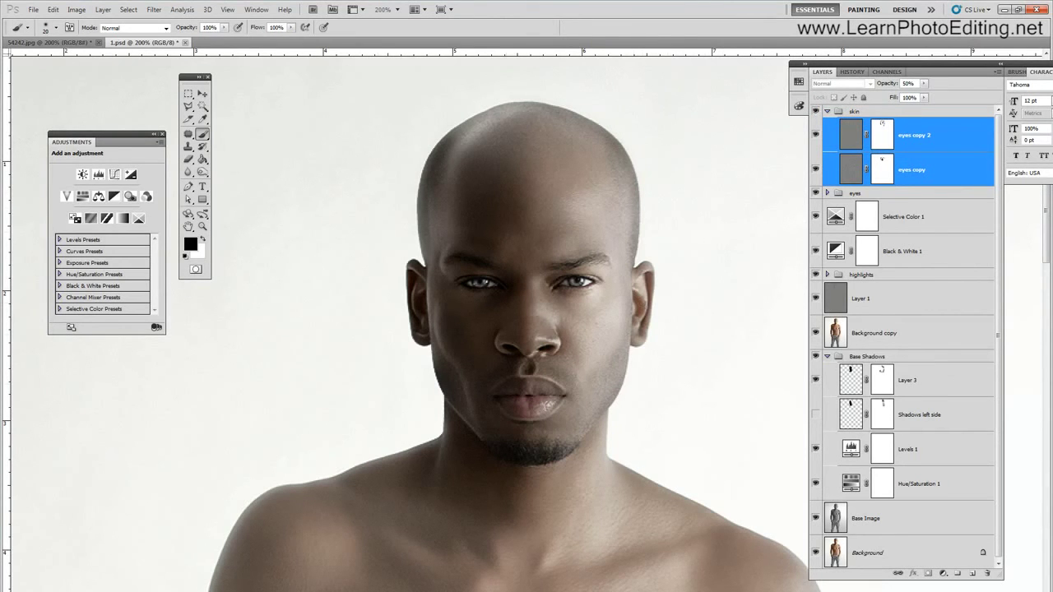
{"action": "left_click", "coordinate": [228, 10]}
{"action": "left_click", "coordinate": [247, 130]}
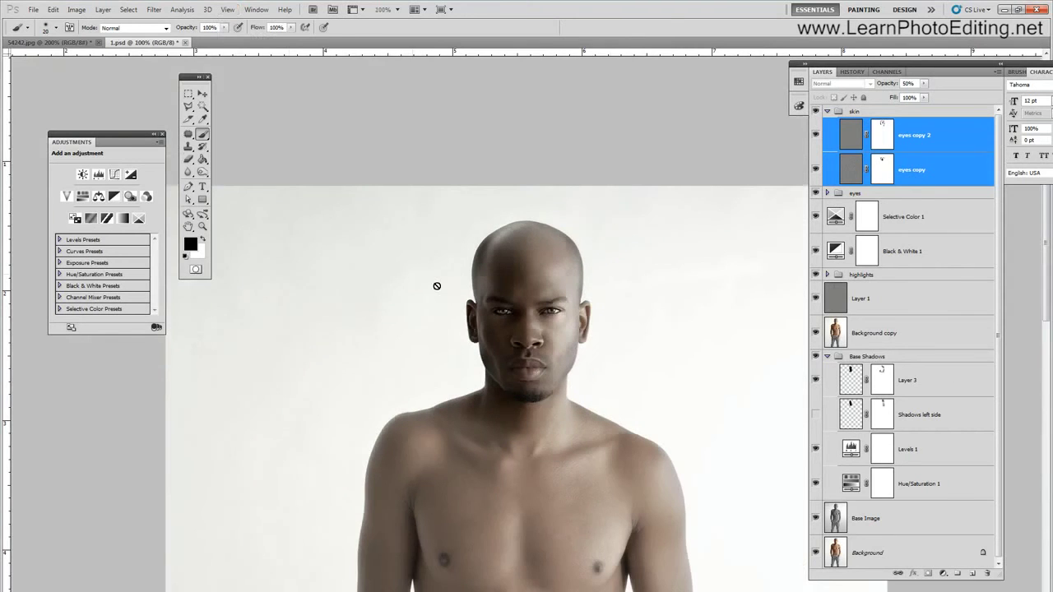
{"action": "left_click", "coordinate": [816, 112]}
{"action": "left_click", "coordinate": [816, 111]}
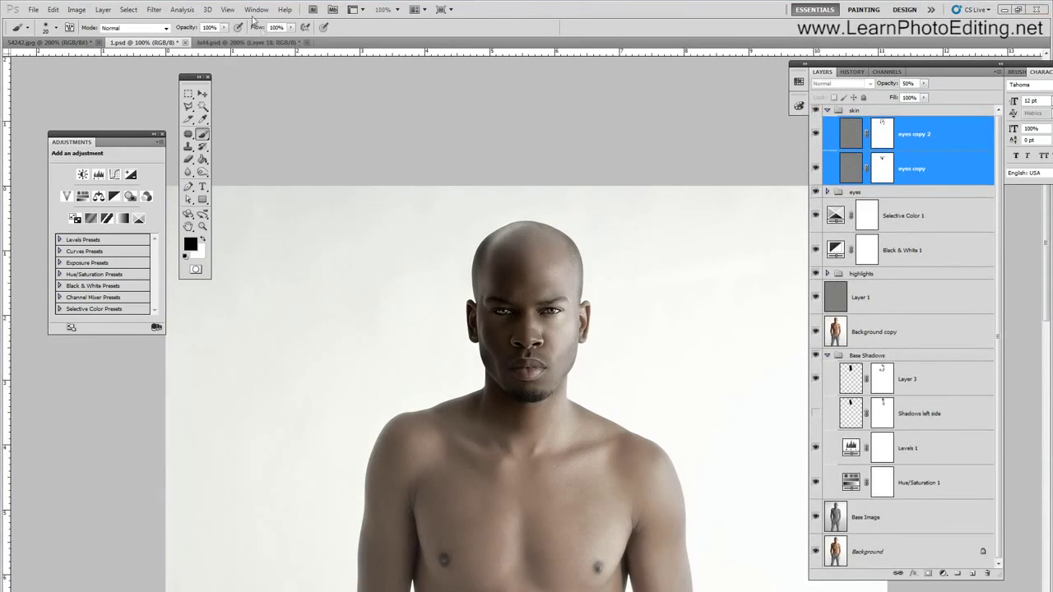
Check the face at 200% view with the skin and eyes groups hidden and shown again.
{"action": "left_click", "coordinate": [228, 10]}
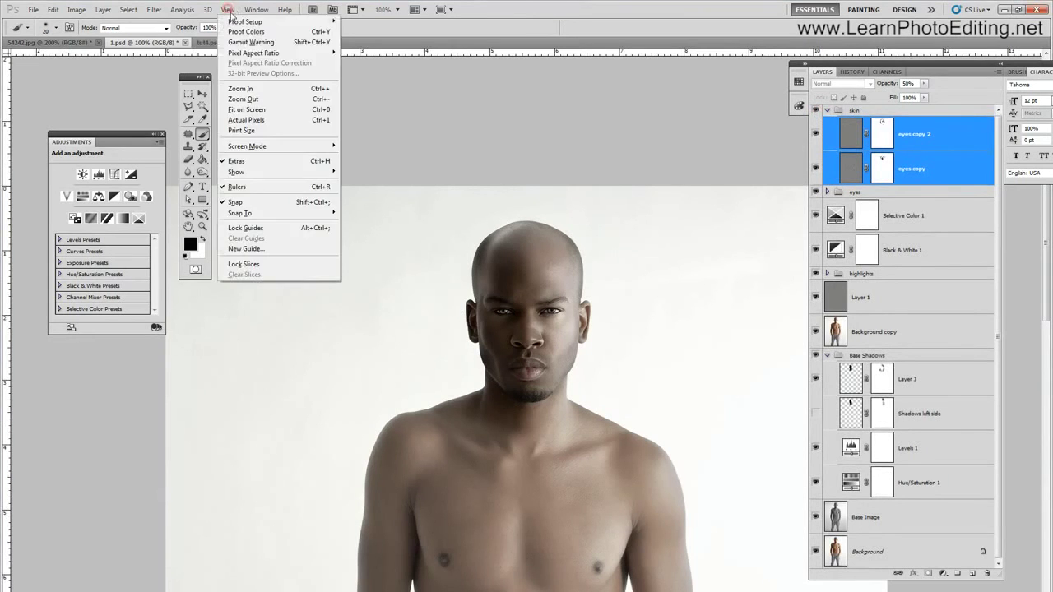
{"action": "left_click", "coordinate": [247, 89]}
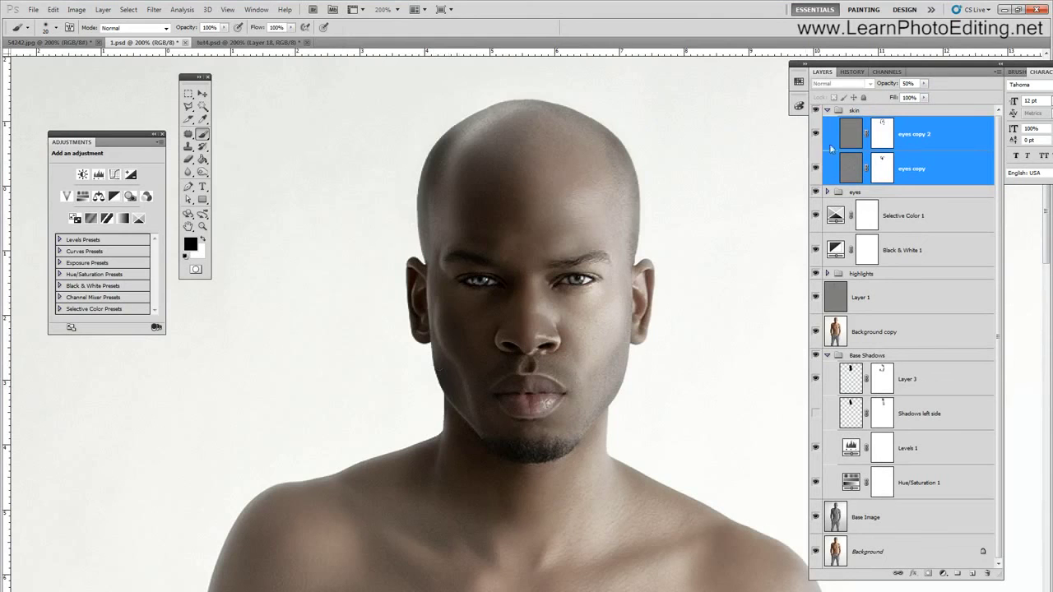
{"action": "left_click", "coordinate": [815, 111]}
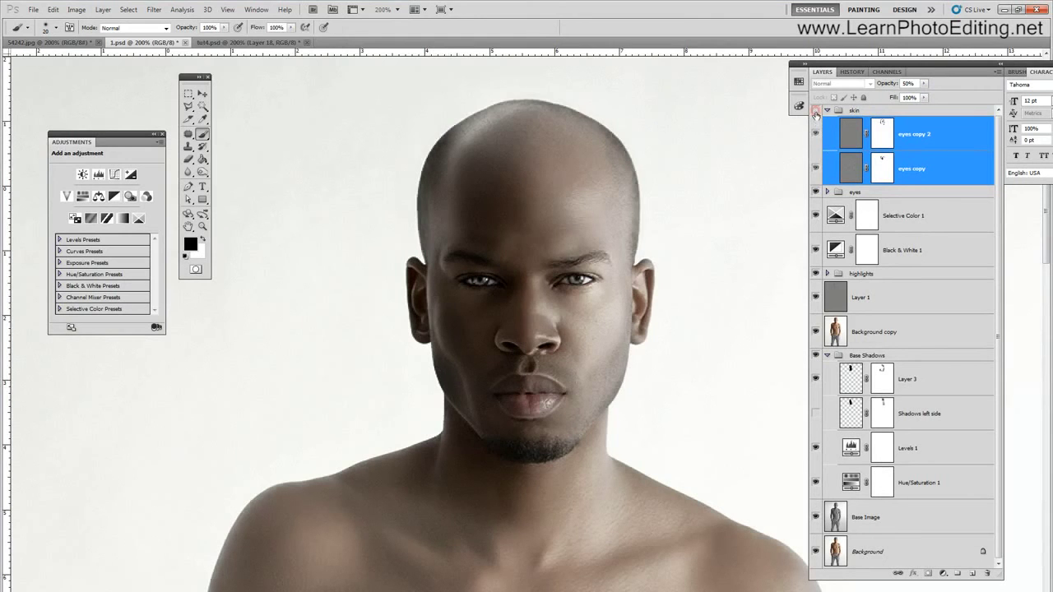
{"action": "left_click", "coordinate": [816, 192]}
{"action": "left_click", "coordinate": [816, 193]}
{"action": "left_click", "coordinate": [815, 111]}
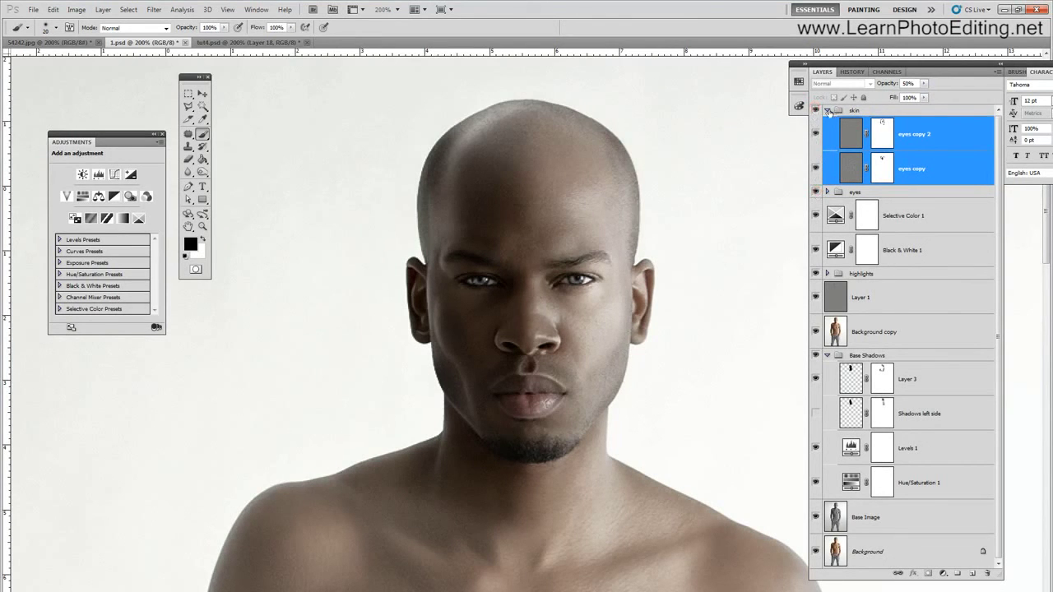
Collapse the skin and Base Shadows groups and add a new layer named Rim light above the skin group.
{"action": "left_click", "coordinate": [826, 110]}
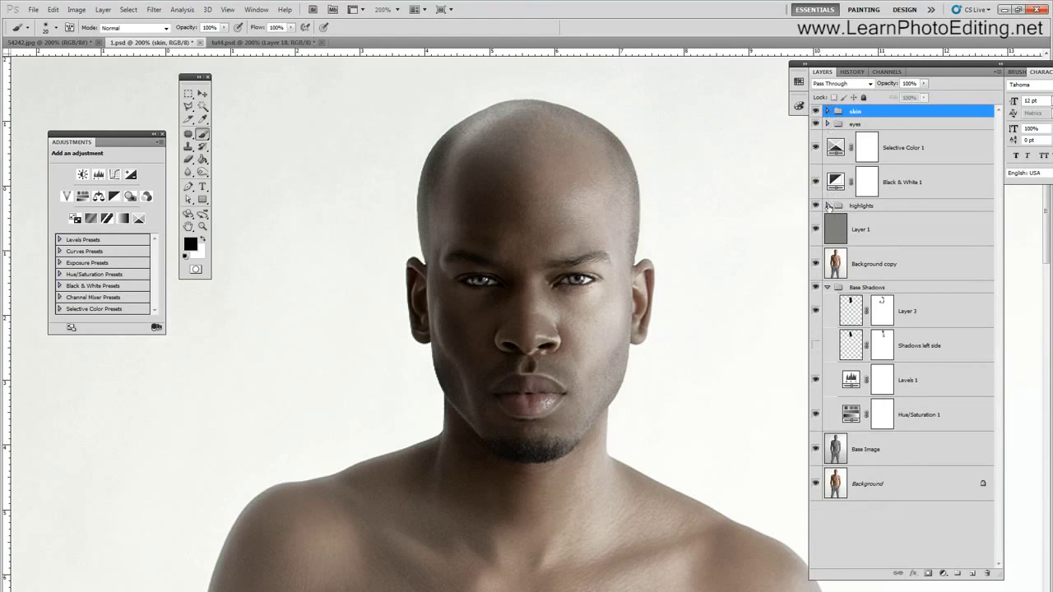
{"action": "left_click", "coordinate": [828, 287]}
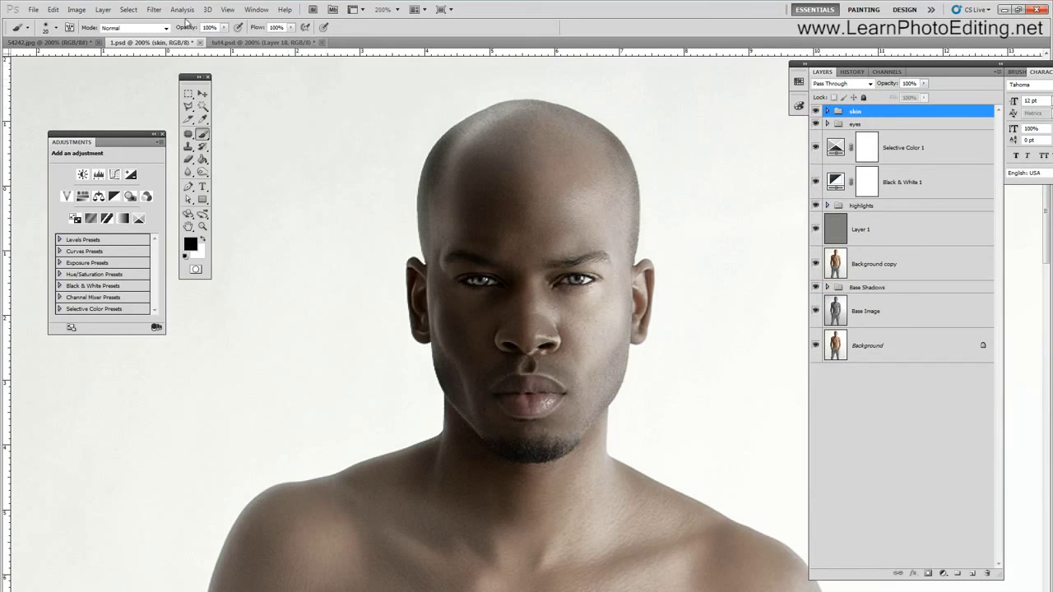
{"action": "left_click", "coordinate": [103, 9]}
{"action": "mouse_move", "coordinate": [96, 24]}
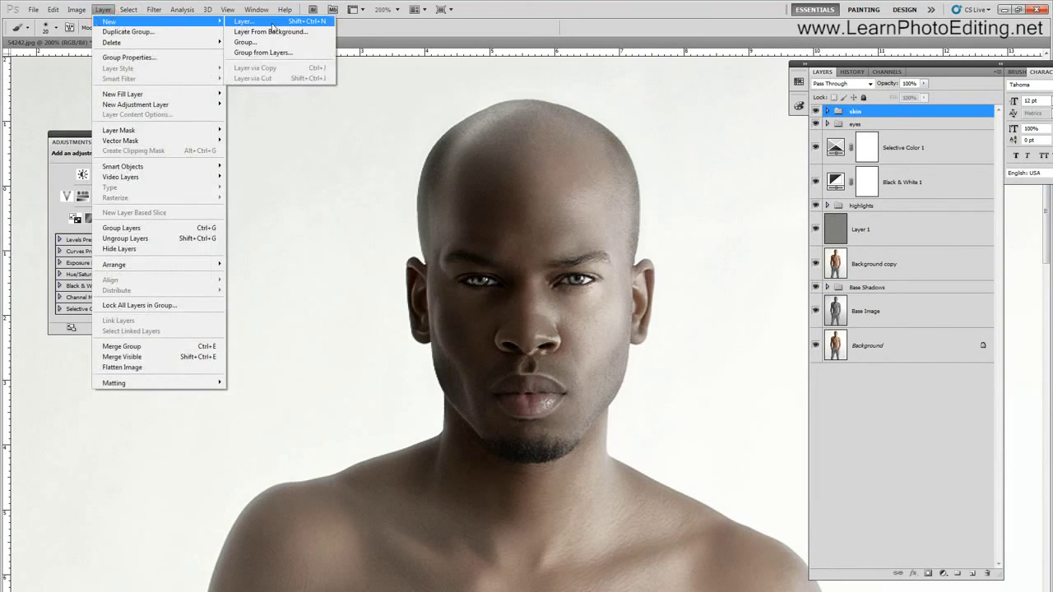
{"action": "left_click", "coordinate": [244, 21]}
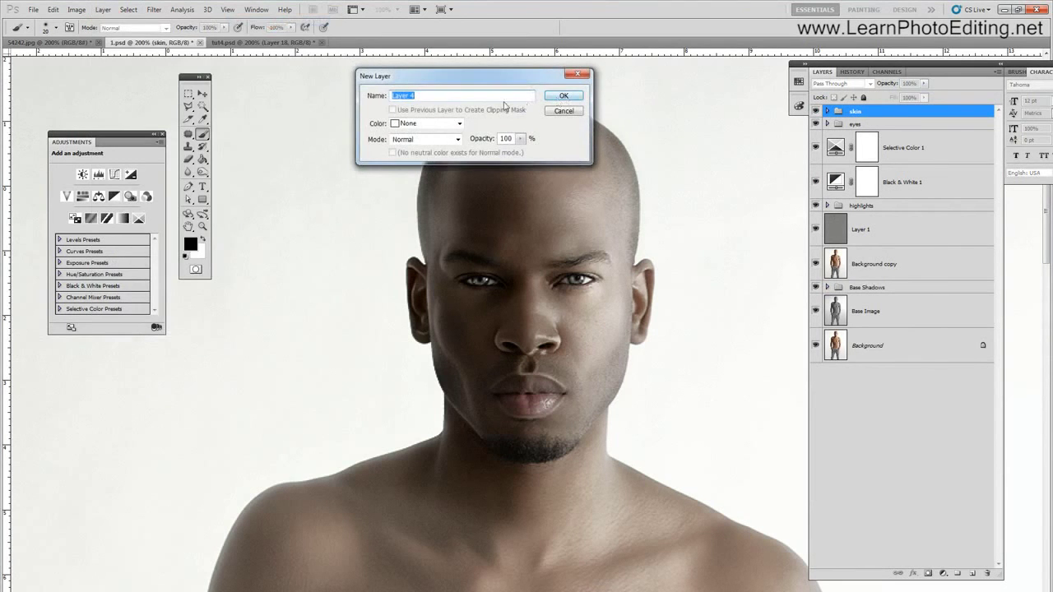
{"action": "type", "text": "Rim light"}
{"action": "key", "text": "Return"}
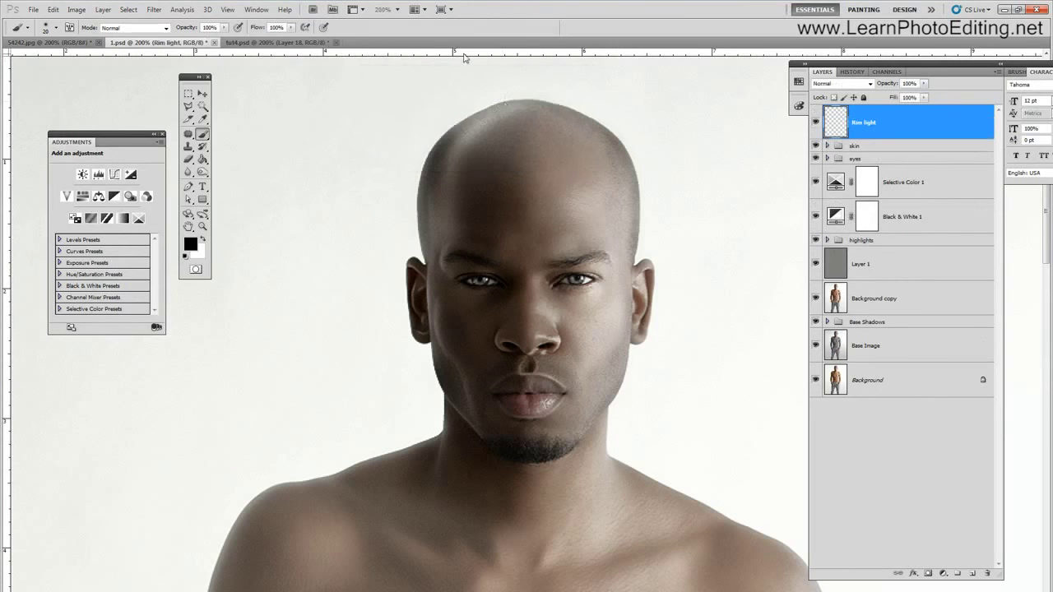
Try outlining a narrow strip along the shadowed lower jaw with the Polygonal Lasso, and deselect it.
{"action": "left_click", "coordinate": [188, 107]}
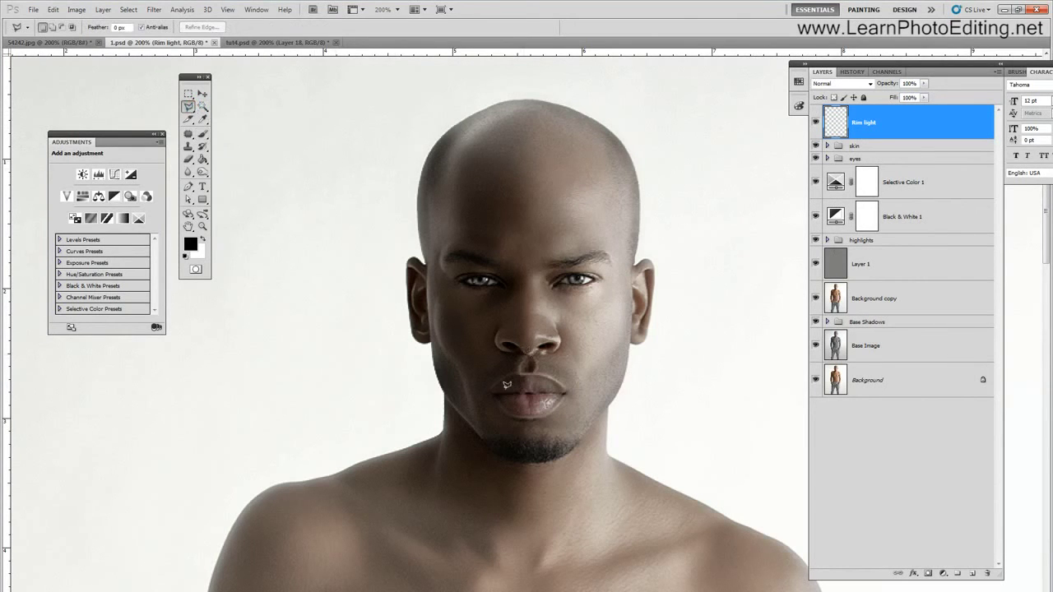
{"action": "left_click", "coordinate": [485, 451]}
{"action": "left_click", "coordinate": [484, 437]}
{"action": "double_click", "coordinate": [447, 407]}
{"action": "left_click", "coordinate": [208, 9]}
{"action": "mouse_move", "coordinate": [228, 9]}
{"action": "left_click", "coordinate": [247, 90]}
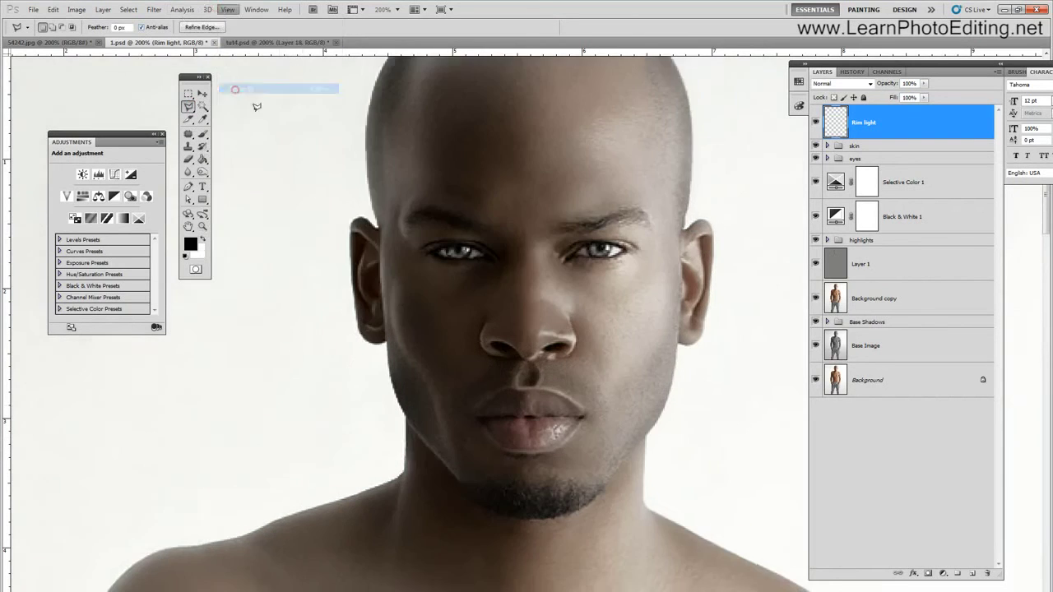
{"action": "scroll", "coordinate": [306, 196], "scroll_direction": "up", "scroll_amount": 3}
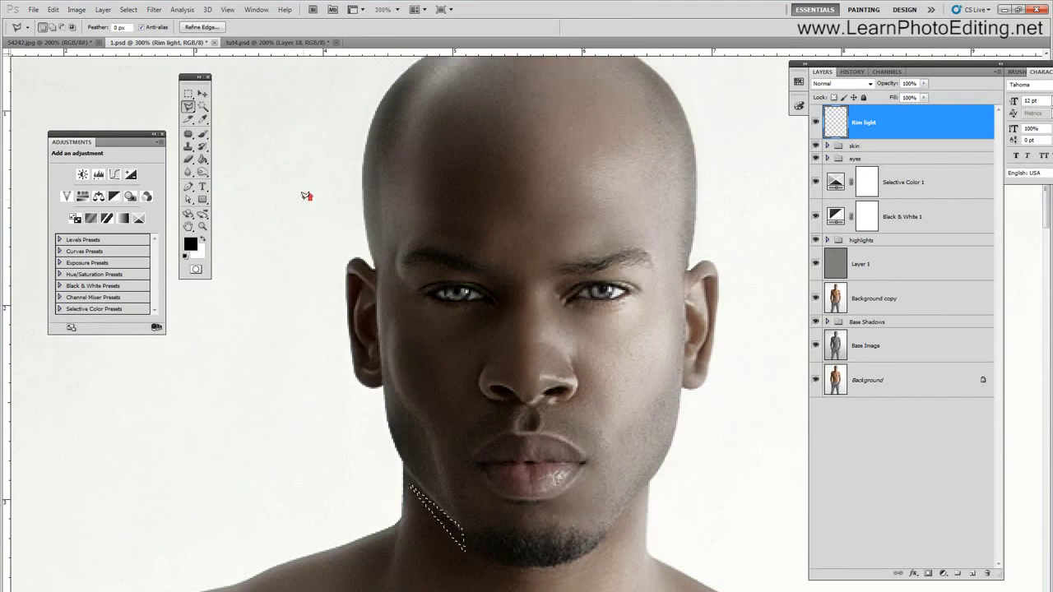
{"action": "left_click", "coordinate": [129, 9]}
{"action": "left_click", "coordinate": [142, 32]}
Trace the inner edge of the rim strip with the Polygonal Lasso from the chin up the shadowed jaw and temple to the crown.
{"action": "left_click", "coordinate": [468, 549]}
{"action": "mouse_move", "coordinate": [467, 549]}
{"action": "left_mouse_down"}
{"action": "mouse_move", "coordinate": [403, 452]}
{"action": "mouse_move", "coordinate": [396, 429]}
{"action": "mouse_move", "coordinate": [411, 404]}
{"action": "mouse_move", "coordinate": [385, 353]}
{"action": "mouse_move", "coordinate": [384, 304]}
{"action": "left_mouse_up"}
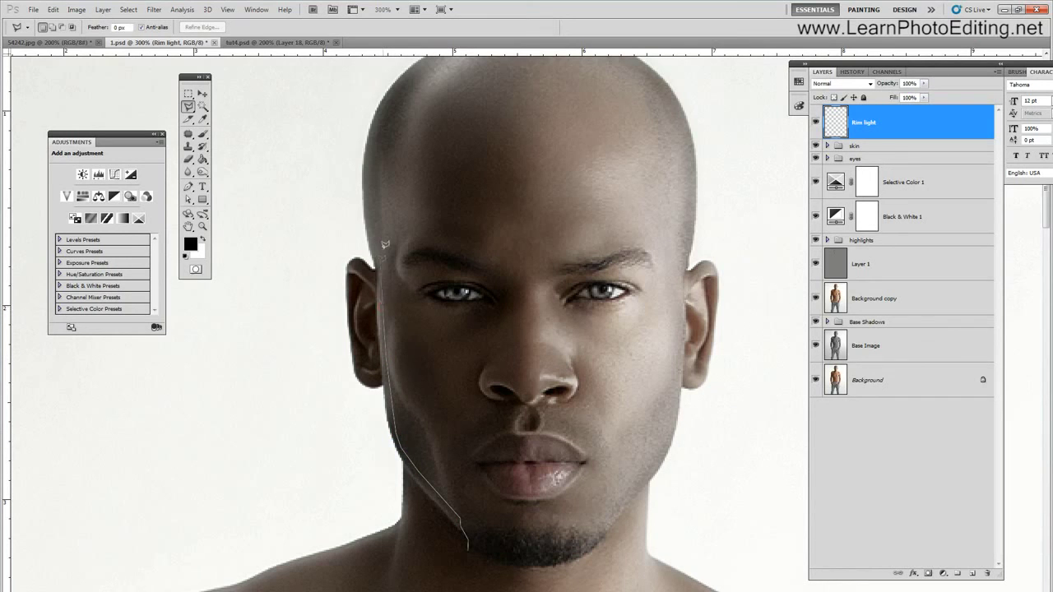
{"action": "left_click_drag", "start_coordinate": [385, 245], "coordinate": [383, 254]}
{"action": "mouse_move", "coordinate": [372, 203]}
{"action": "left_mouse_down"}
{"action": "mouse_move", "coordinate": [370, 158]}
{"action": "mouse_move", "coordinate": [379, 219]}
{"action": "left_mouse_up"}
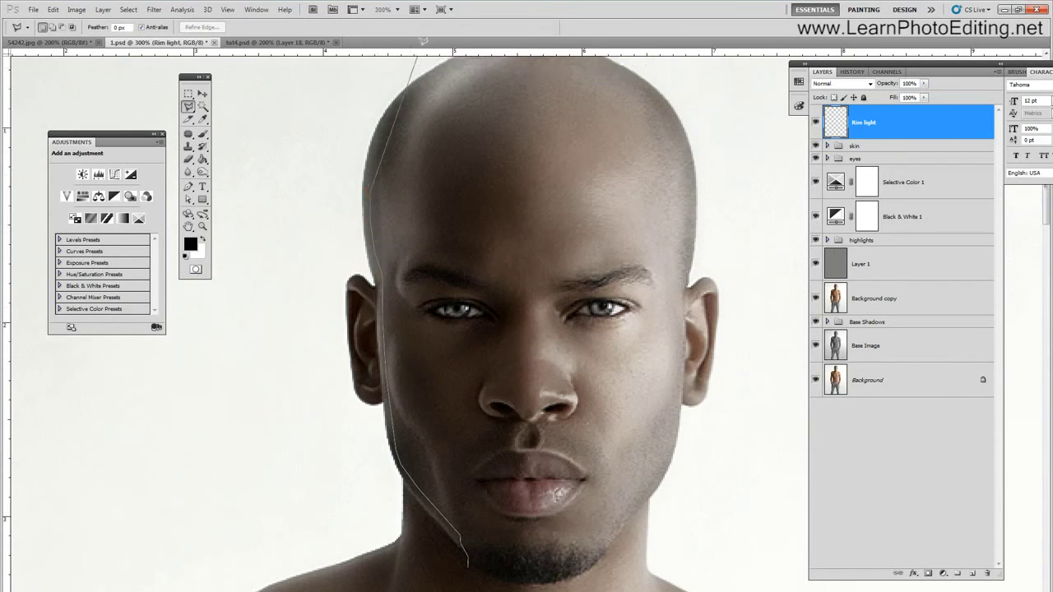
{"action": "left_click", "coordinate": [370, 204]}
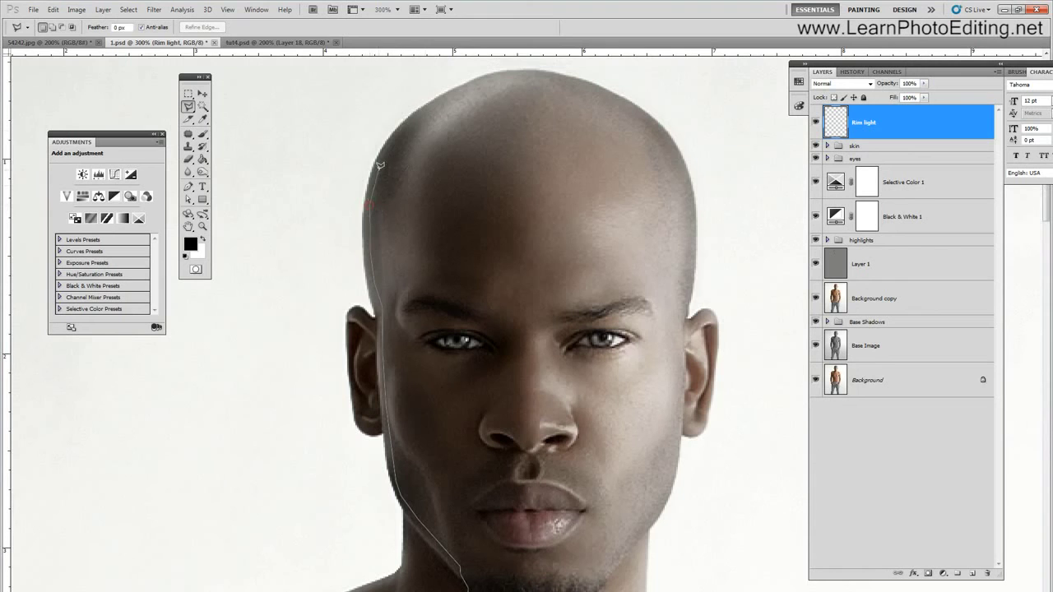
{"action": "left_click_drag", "start_coordinate": [380, 165], "coordinate": [446, 96]}
{"action": "left_click", "coordinate": [479, 68]}
Complete the lasso selection by looping through the backdrop outside the skull, passing inside the ear, and returning along the jaw to the chin.
{"action": "left_click", "coordinate": [335, 137]}
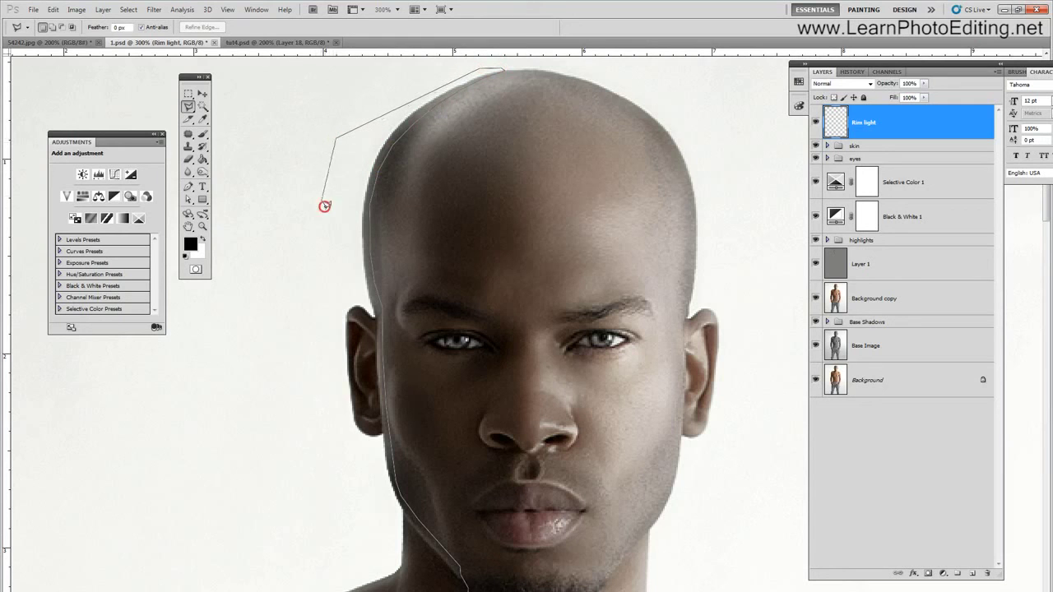
{"action": "left_click", "coordinate": [325, 206]}
{"action": "left_click", "coordinate": [341, 265]}
{"action": "left_click", "coordinate": [375, 317]}
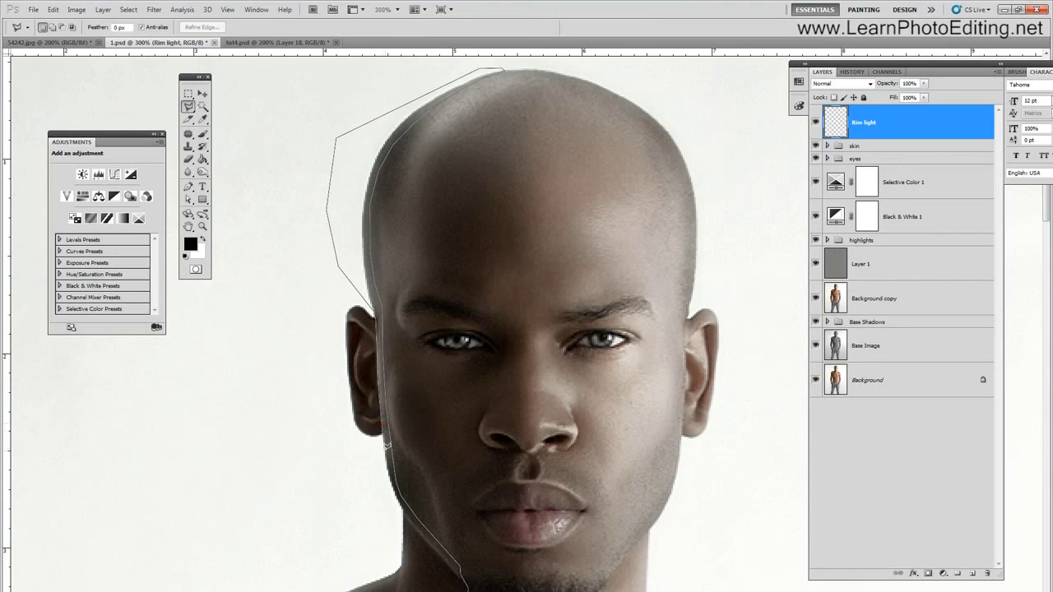
{"action": "left_click", "coordinate": [385, 451]}
{"action": "left_click", "coordinate": [380, 486]}
{"action": "left_click", "coordinate": [382, 525]}
{"action": "left_click", "coordinate": [404, 517]}
{"action": "left_click", "coordinate": [465, 581]}
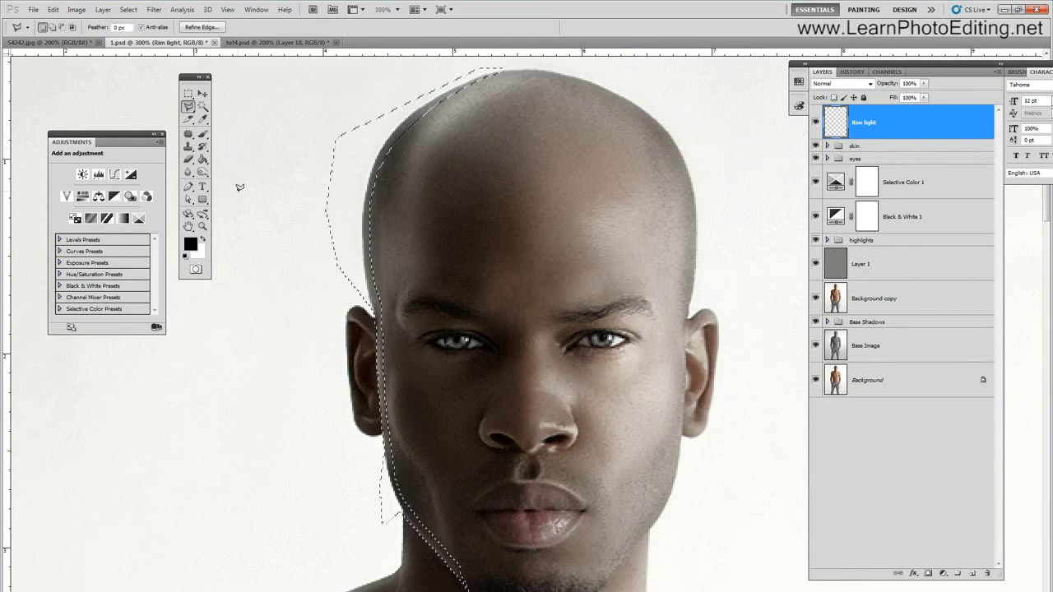
Fill the rim selection with white on the Rim light layer using the Paint Bucket, and deselect.
{"action": "key", "text": "g"}
{"action": "key", "text": "x"}
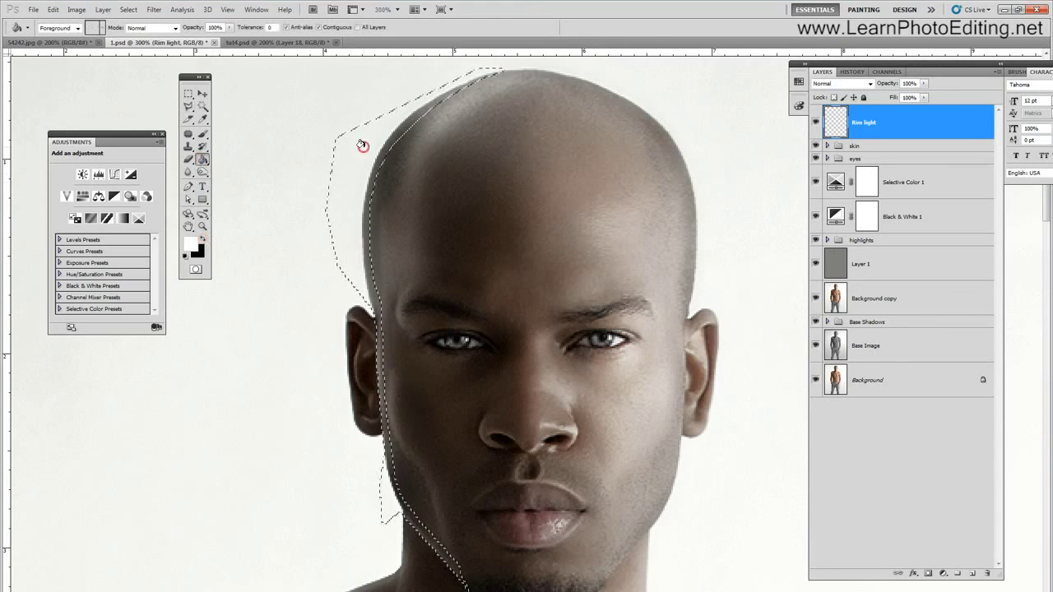
{"action": "left_click", "coordinate": [360, 190]}
{"action": "left_click", "coordinate": [128, 10]}
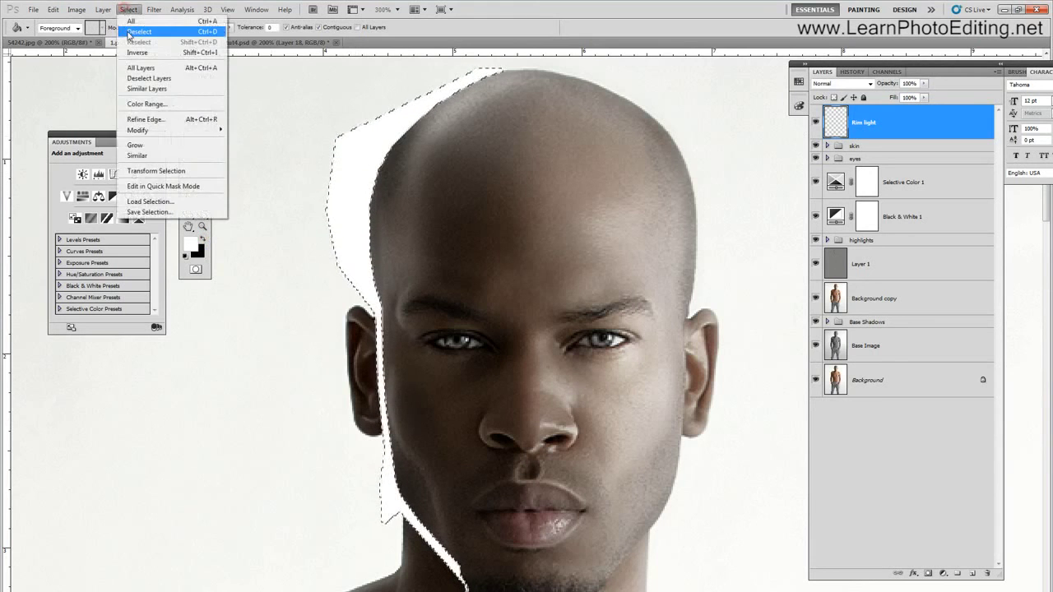
{"action": "left_click", "coordinate": [138, 39]}
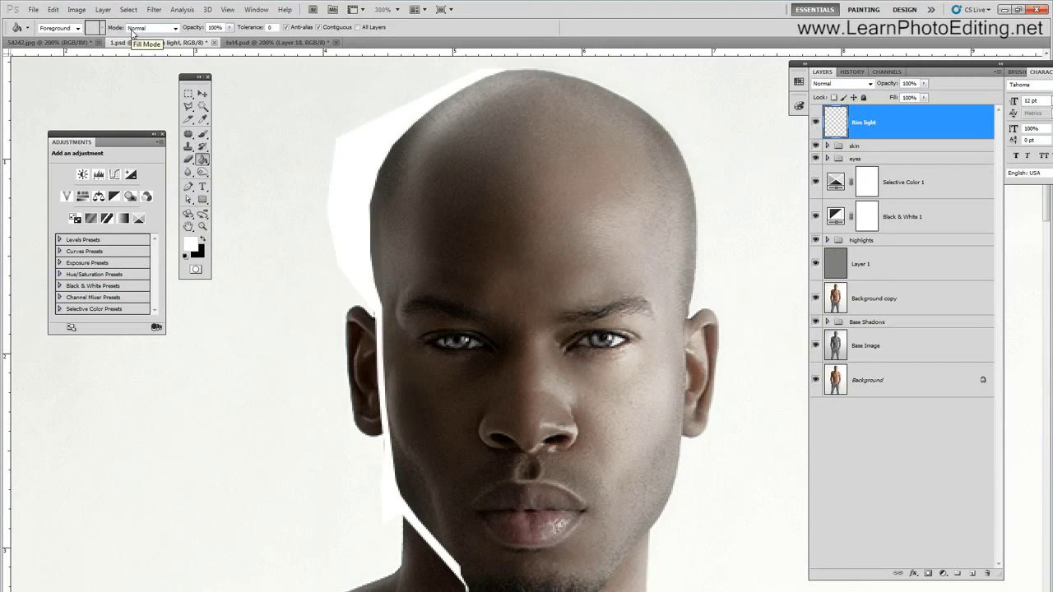
Select the backdrop from the Background layer with the Magic Wand, delete the white overspill outside the head on Rim light, and deselect.
{"action": "left_click", "coordinate": [202, 108]}
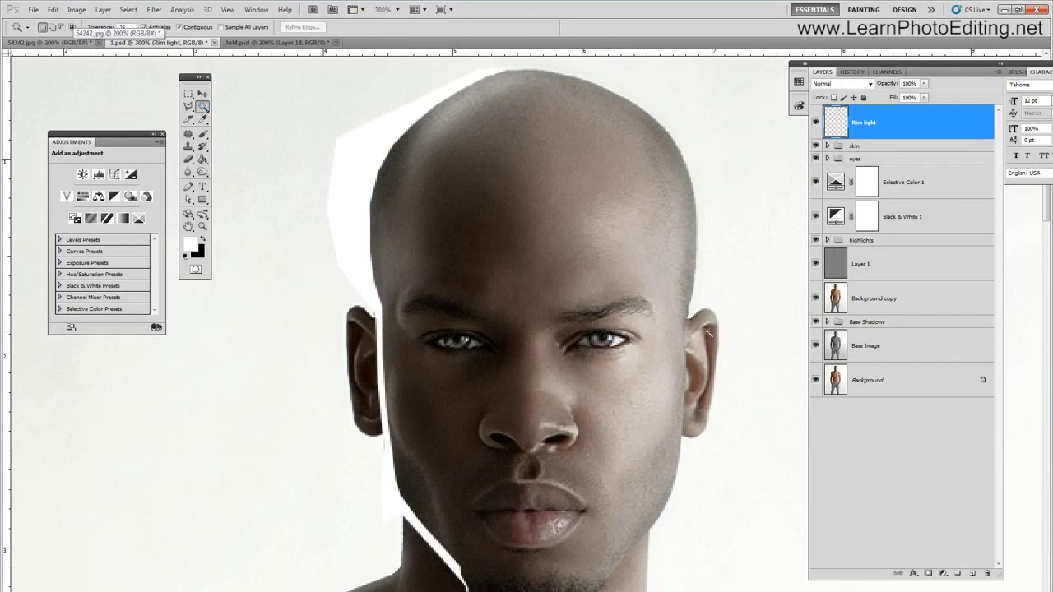
{"action": "left_click", "coordinate": [842, 383]}
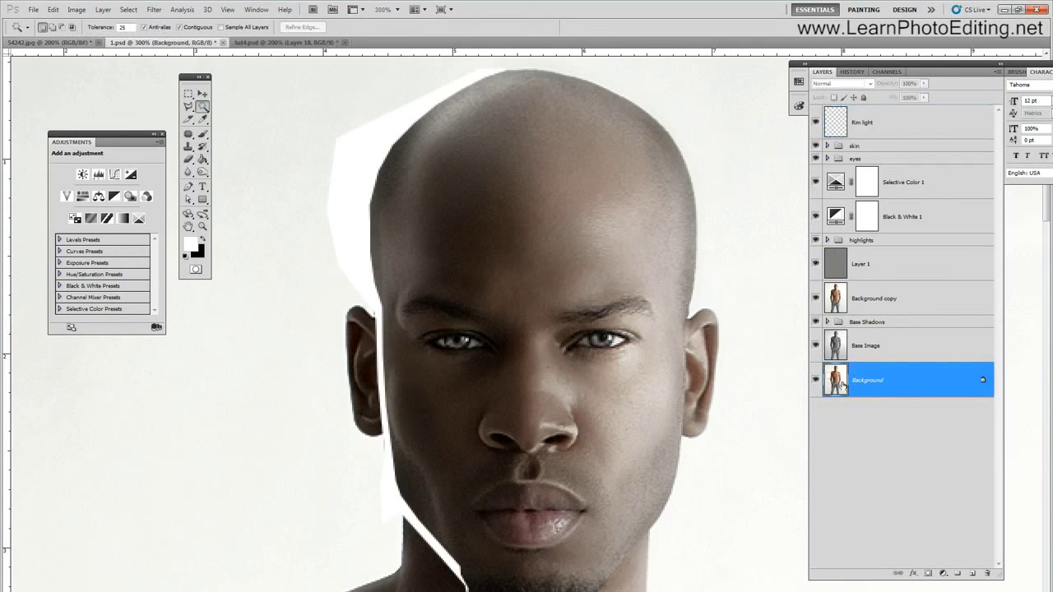
{"action": "left_click", "coordinate": [313, 100]}
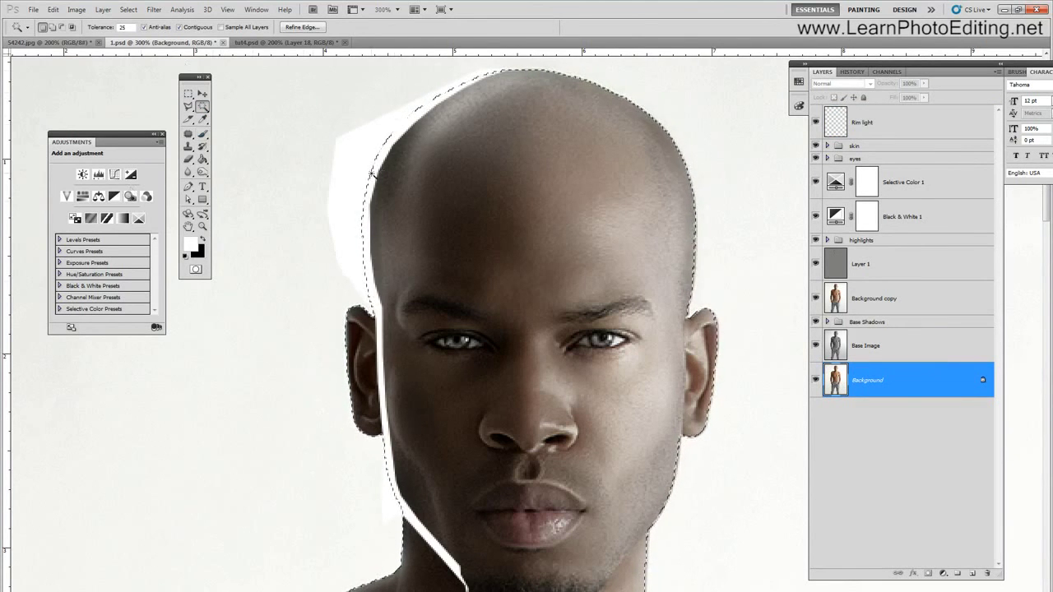
{"action": "key", "text": "shift+F5"}
{"action": "left_click", "coordinate": [585, 209]}
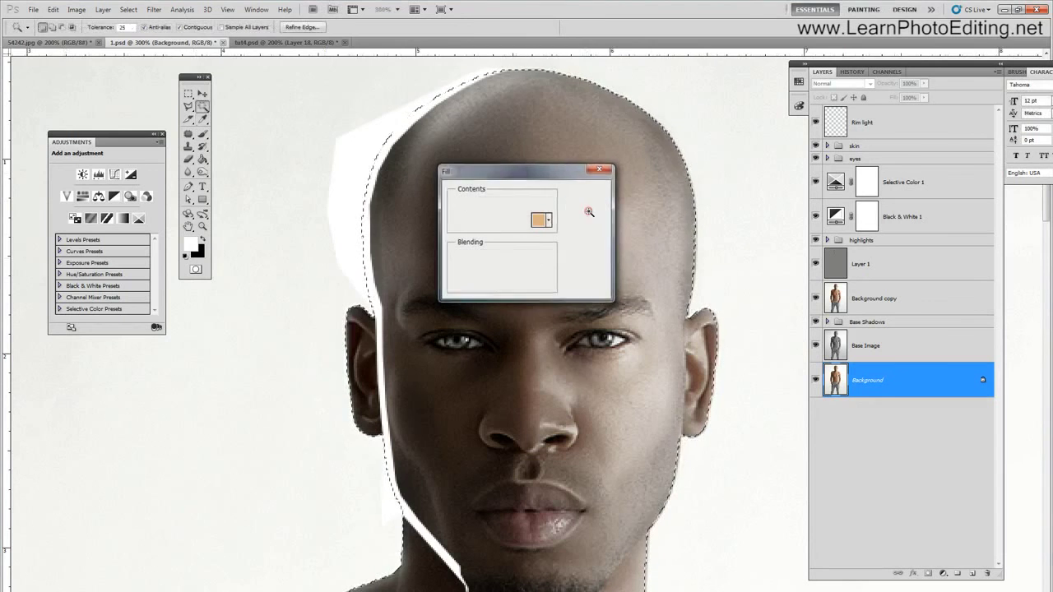
{"action": "left_click", "coordinate": [867, 125]}
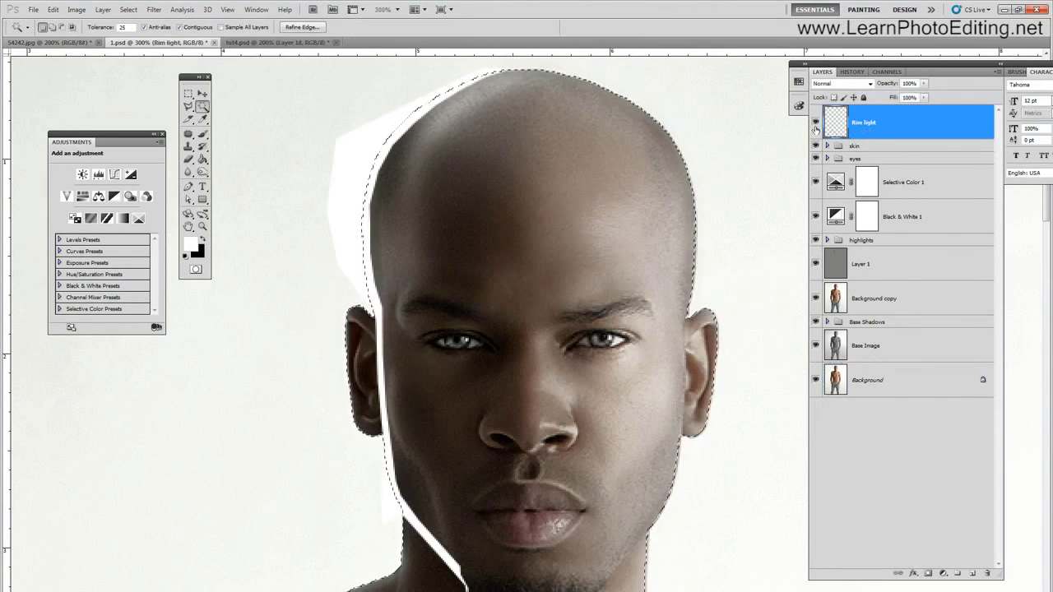
{"action": "left_click", "coordinate": [128, 10]}
{"action": "left_click", "coordinate": [135, 32]}
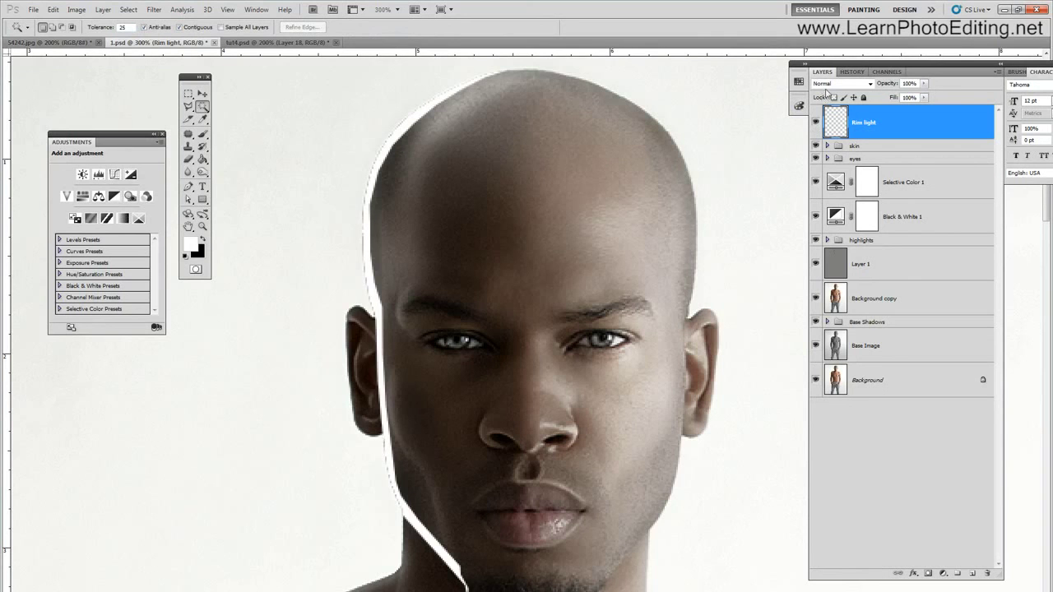
Set the Rim light layer's blend mode to Soft Light and add a layer mask to it.
{"action": "left_click", "coordinate": [841, 83]}
{"action": "left_click", "coordinate": [840, 235]}
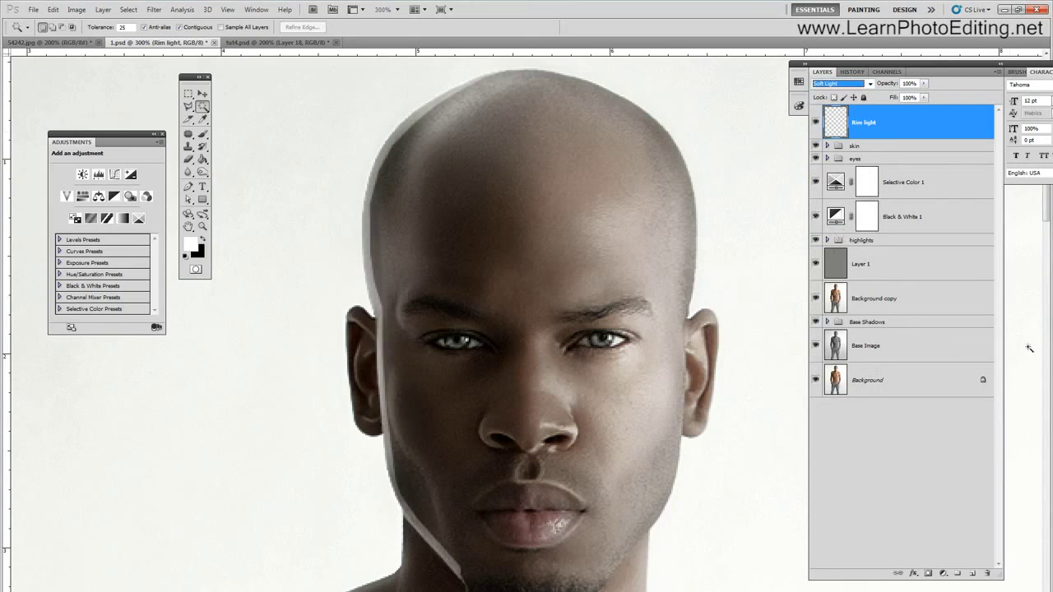
{"action": "left_click", "coordinate": [928, 574]}
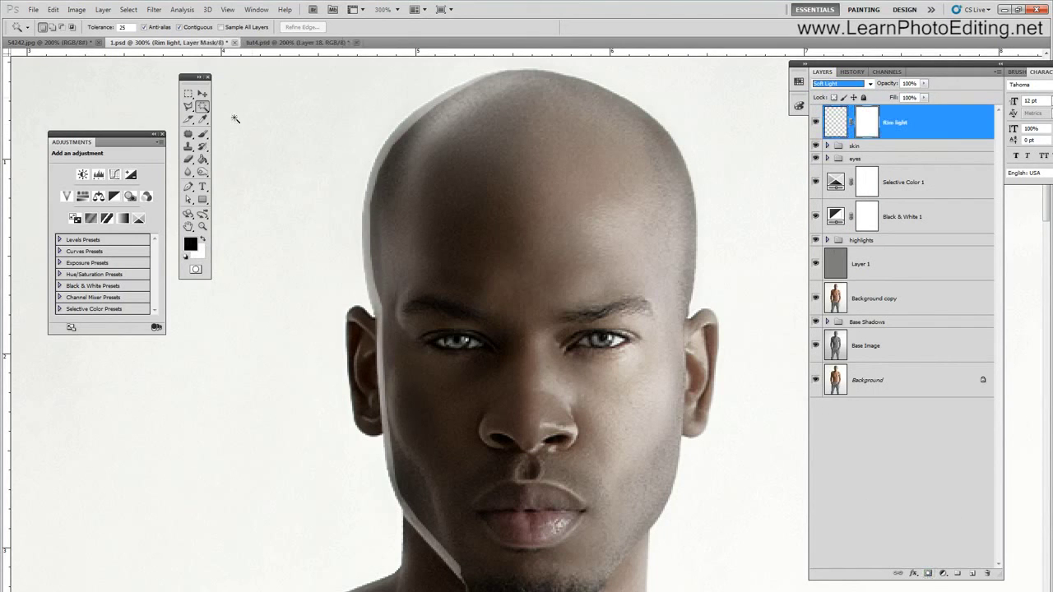
Mask the inner edge of the rim light around the upper skull with a black 15 px brush at 70% hardness.
{"action": "key", "text": "b"}
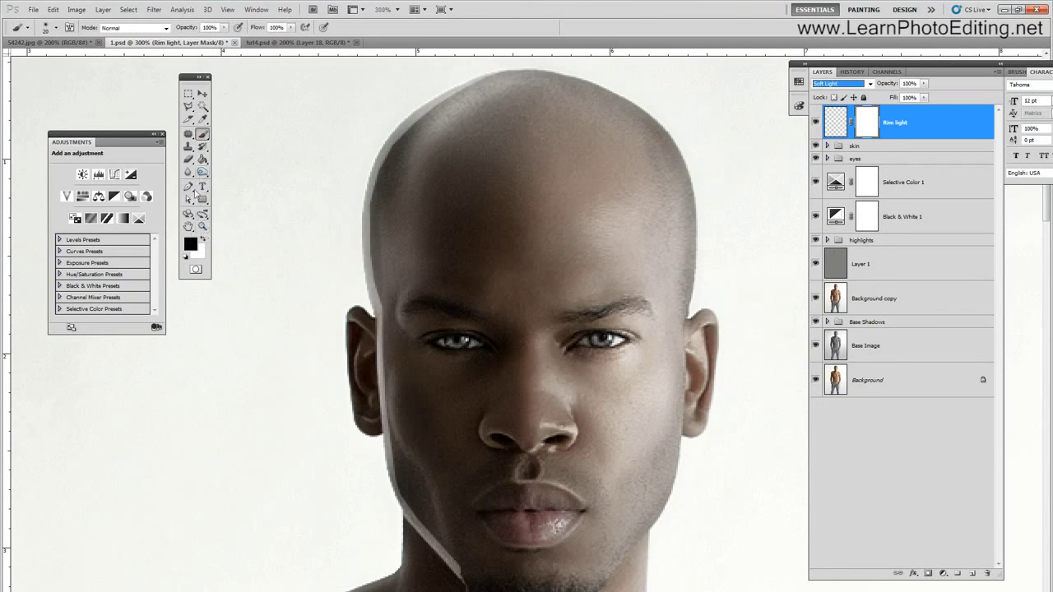
{"action": "left_click", "coordinate": [57, 28]}
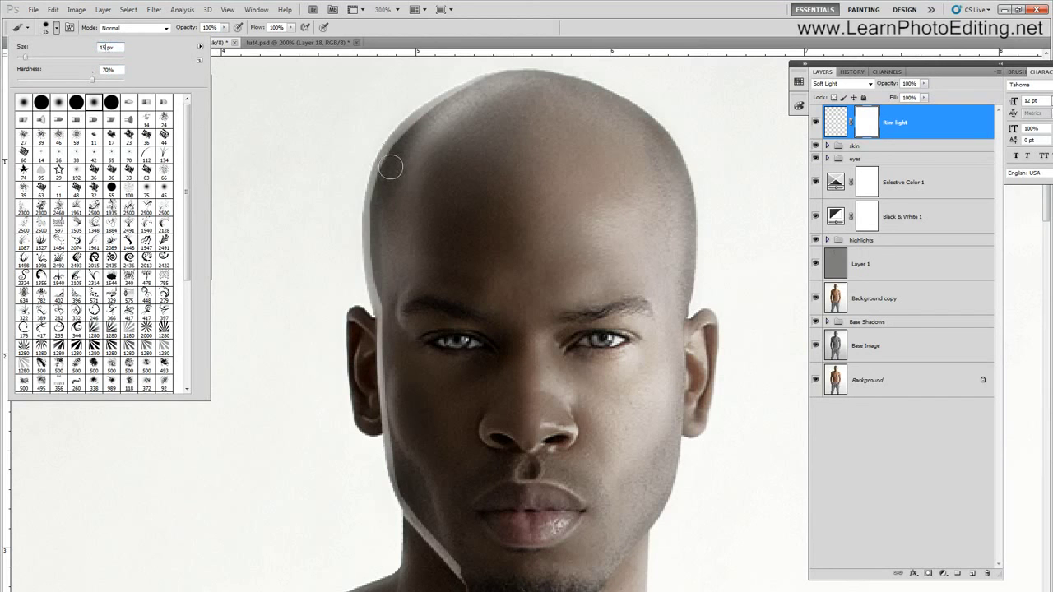
{"action": "left_click", "coordinate": [228, 9]}
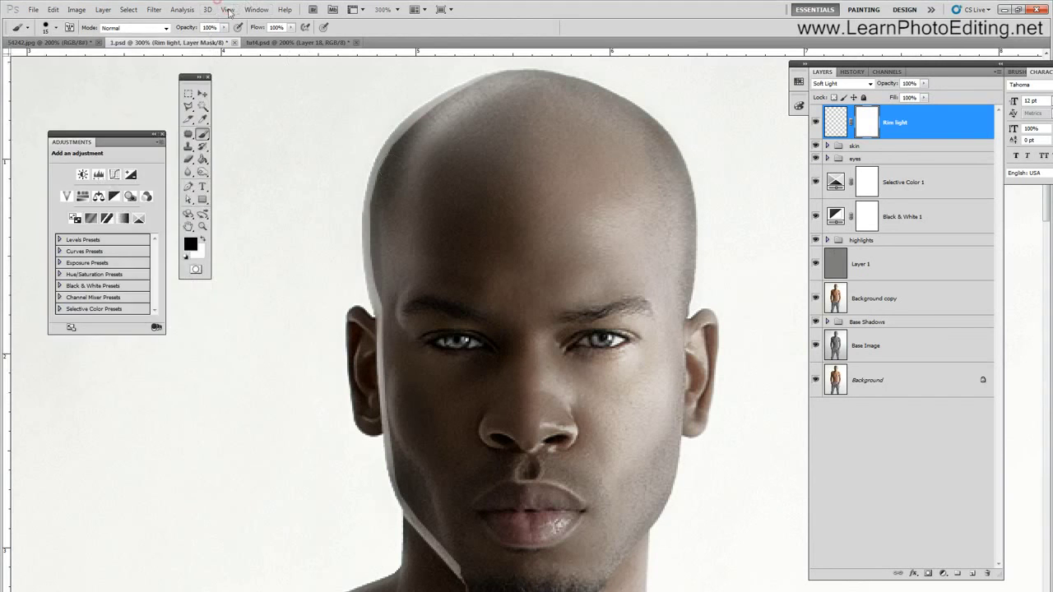
{"action": "left_click", "coordinate": [228, 9]}
{"action": "left_click", "coordinate": [255, 88]}
{"action": "key", "text": "ctrl+plus"}
{"action": "scroll", "coordinate": [421, 222], "scroll_direction": "up", "scroll_amount": 3}
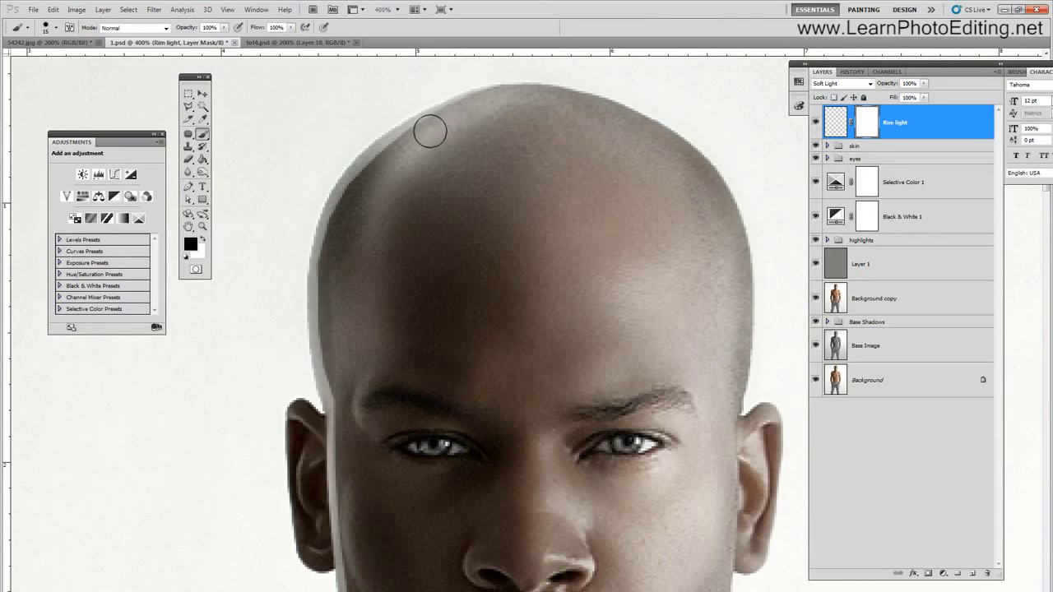
{"action": "left_click", "coordinate": [381, 168]}
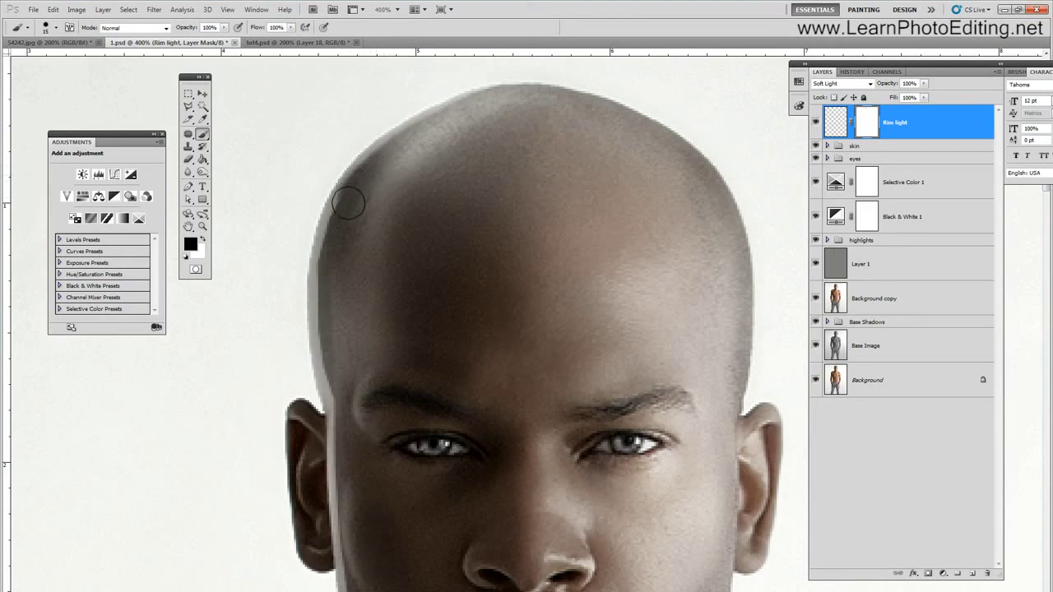
{"action": "left_click", "coordinate": [336, 237]}
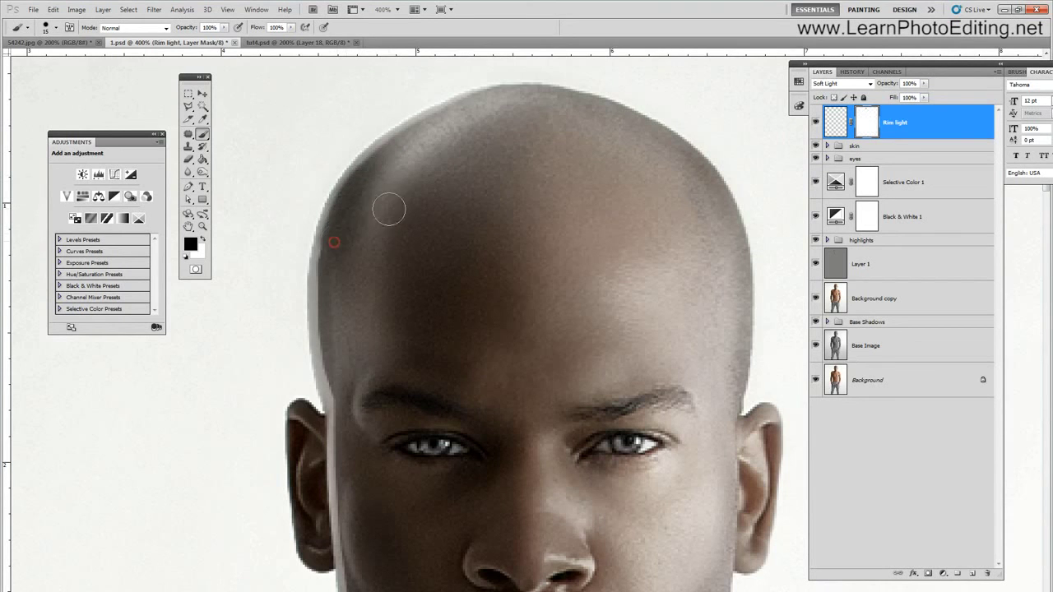
Continue masking the rim light's inner edge in black down the side of the forehead and temple to beside the eye.
{"action": "scroll", "coordinate": [385, 270], "scroll_direction": "down", "scroll_amount": 1}
{"action": "left_click_drag", "start_coordinate": [337, 206], "coordinate": [328, 257]}
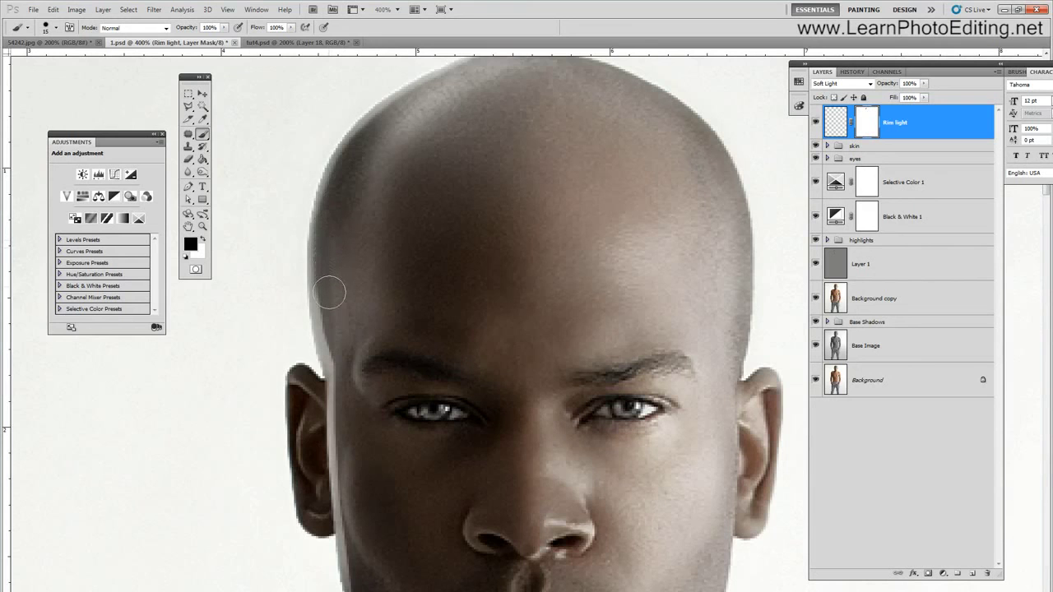
{"action": "left_click", "coordinate": [342, 353]}
{"action": "left_click_drag", "start_coordinate": [345, 353], "coordinate": [350, 443]}
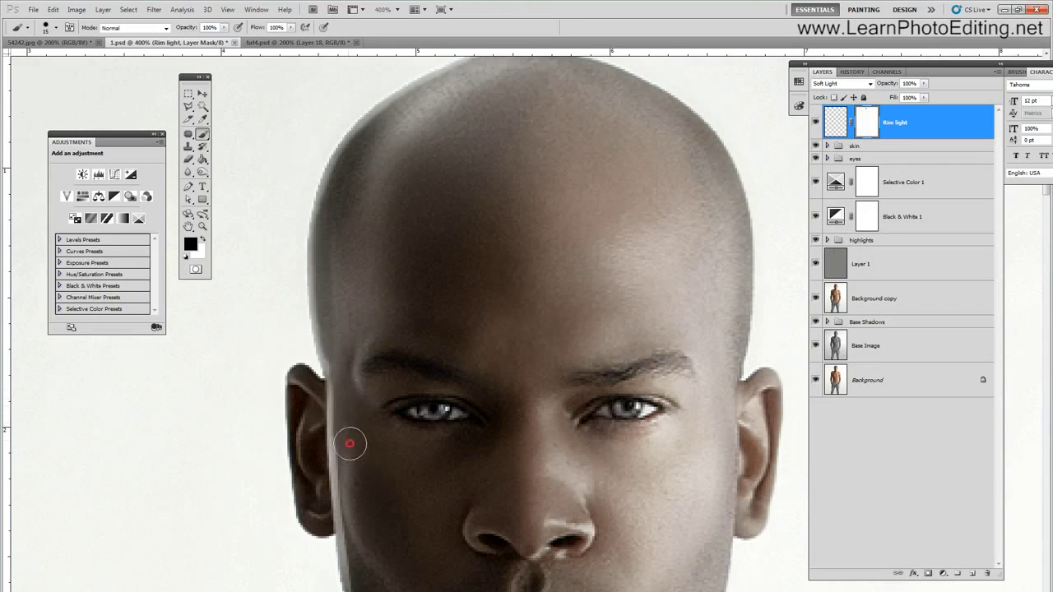
{"action": "scroll", "coordinate": [381, 378], "scroll_direction": "down", "scroll_amount": 1}
{"action": "left_click", "coordinate": [387, 379]}
{"action": "scroll", "coordinate": [378, 372], "scroll_direction": "down", "scroll_amount": 4}
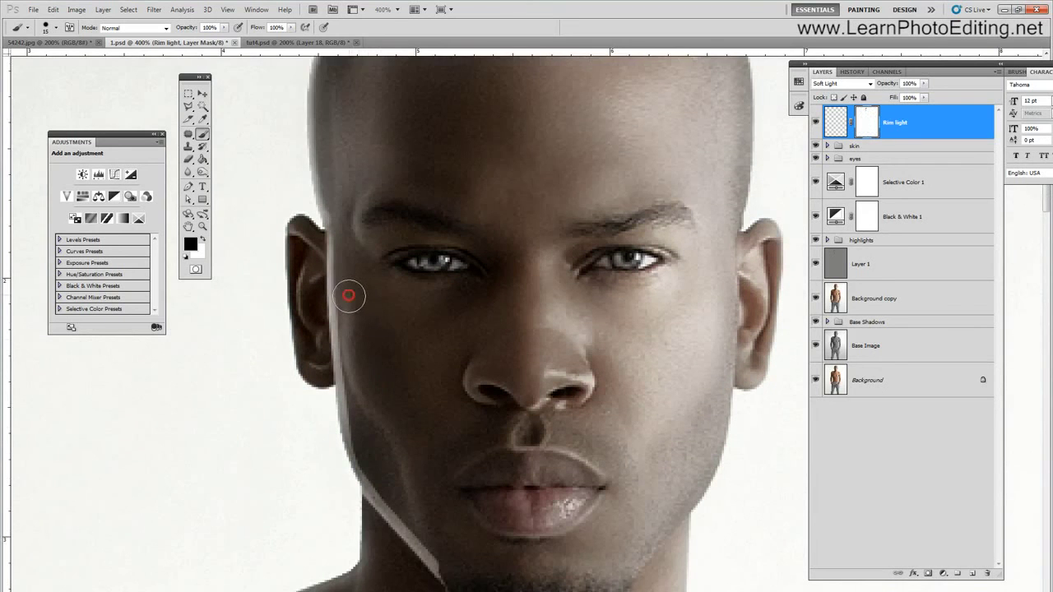
Thin the rim light along the shadowed cheek and jawline down to the beard by painting black on its mask.
{"action": "mouse_move", "coordinate": [349, 296]}
{"action": "left_mouse_down"}
{"action": "mouse_move", "coordinate": [375, 473]}
{"action": "mouse_move", "coordinate": [453, 566]}
{"action": "left_mouse_up"}
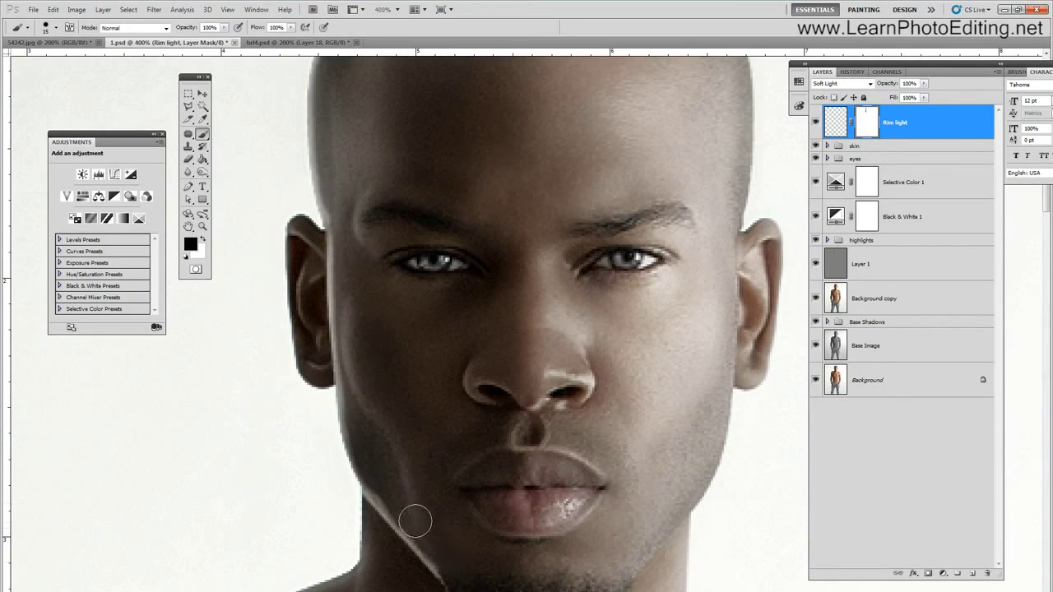
{"action": "left_click_drag", "start_coordinate": [380, 473], "coordinate": [379, 468]}
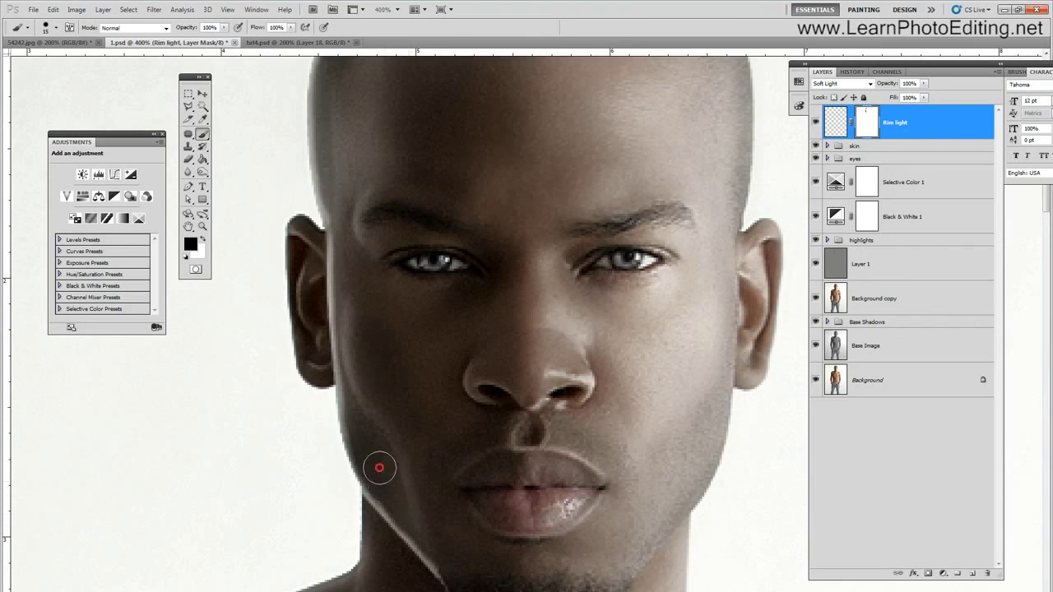
{"action": "scroll", "coordinate": [478, 496], "scroll_direction": "down", "scroll_amount": 1}
{"action": "left_click", "coordinate": [484, 497]}
{"action": "left_click", "coordinate": [474, 522]}
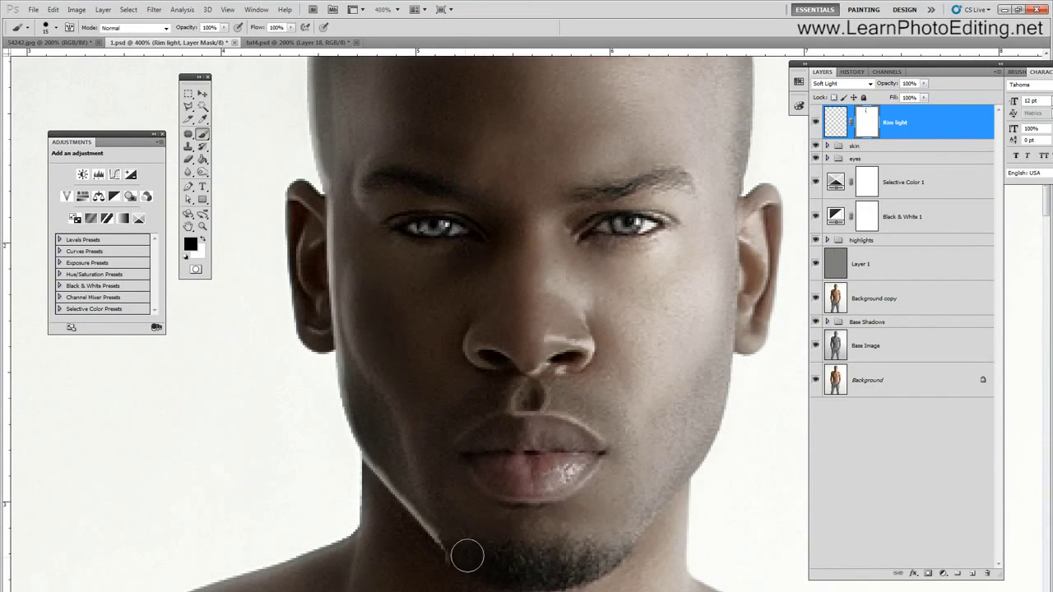
{"action": "left_click", "coordinate": [400, 463]}
{"action": "scroll", "coordinate": [488, 503], "scroll_direction": "up", "scroll_amount": 3}
{"action": "left_click", "coordinate": [491, 506]}
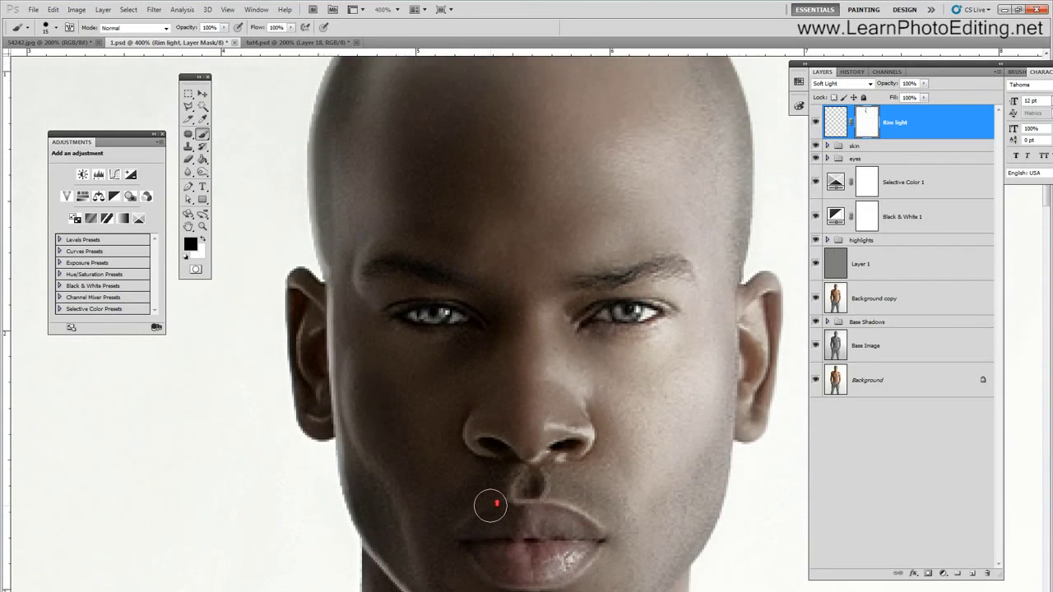
Touch up the rim light mask in black around the shadowed crown and beside the ear.
{"action": "scroll", "coordinate": [490, 503], "scroll_direction": "up", "scroll_amount": 4}
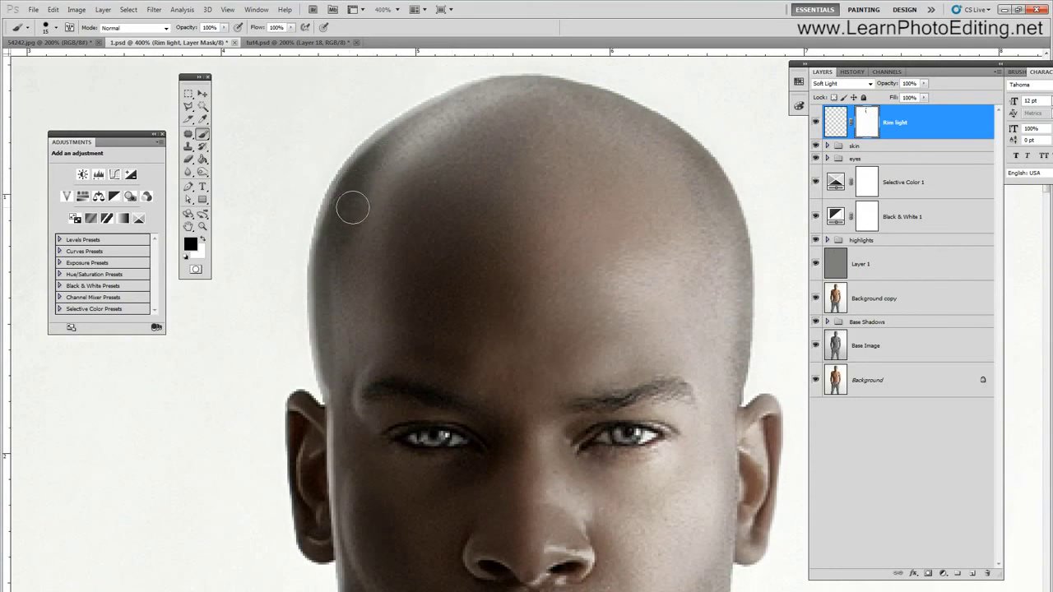
{"action": "mouse_move", "coordinate": [471, 104]}
{"action": "left_mouse_down"}
{"action": "mouse_move", "coordinate": [379, 157]}
{"action": "mouse_move", "coordinate": [341, 212]}
{"action": "mouse_move", "coordinate": [337, 239]}
{"action": "left_mouse_up"}
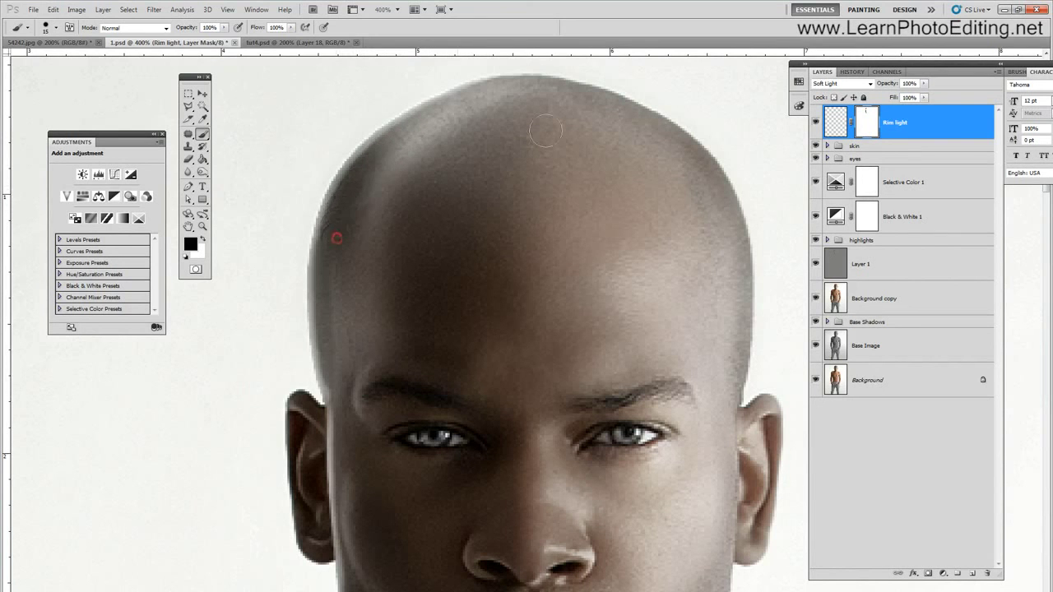
{"action": "left_click_drag", "start_coordinate": [345, 418], "coordinate": [348, 450]}
Inspect the rim light on the whole portrait at actual size, and on the face at 300% magnification.
{"action": "left_click", "coordinate": [234, 10]}
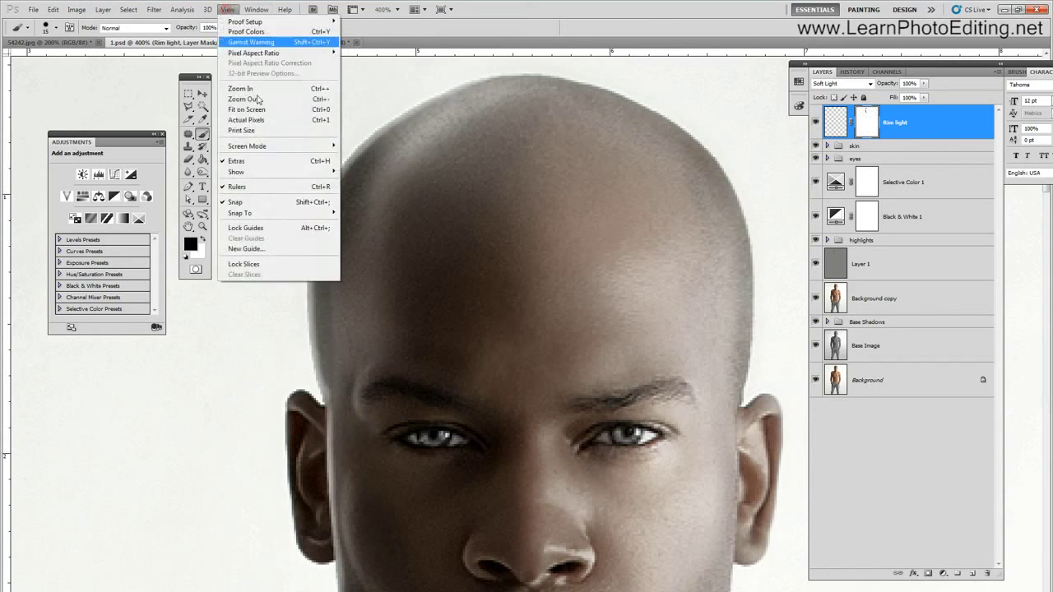
{"action": "left_click", "coordinate": [252, 116]}
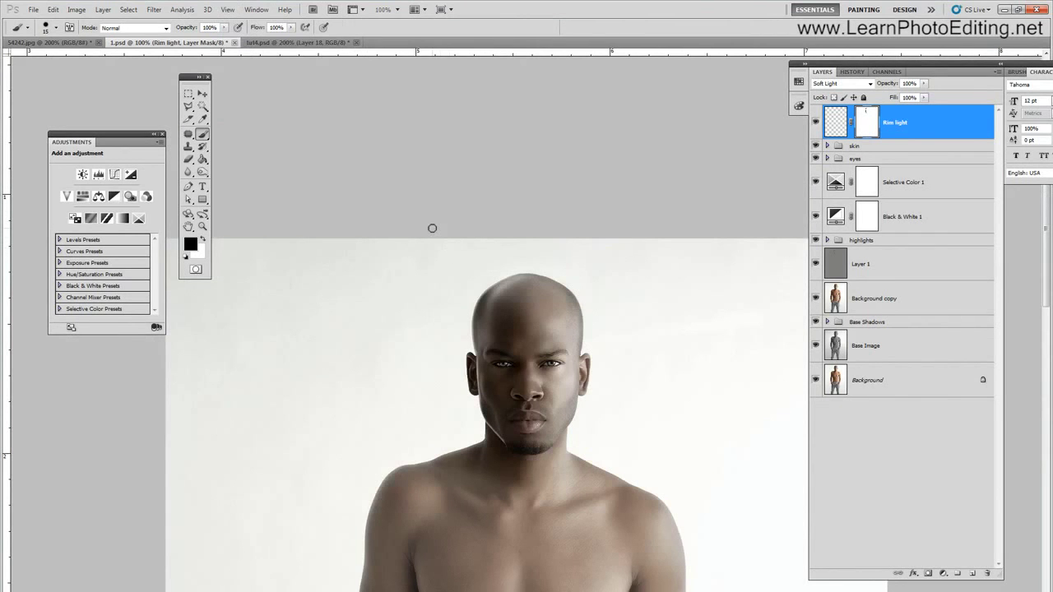
{"action": "left_click", "coordinate": [154, 9]}
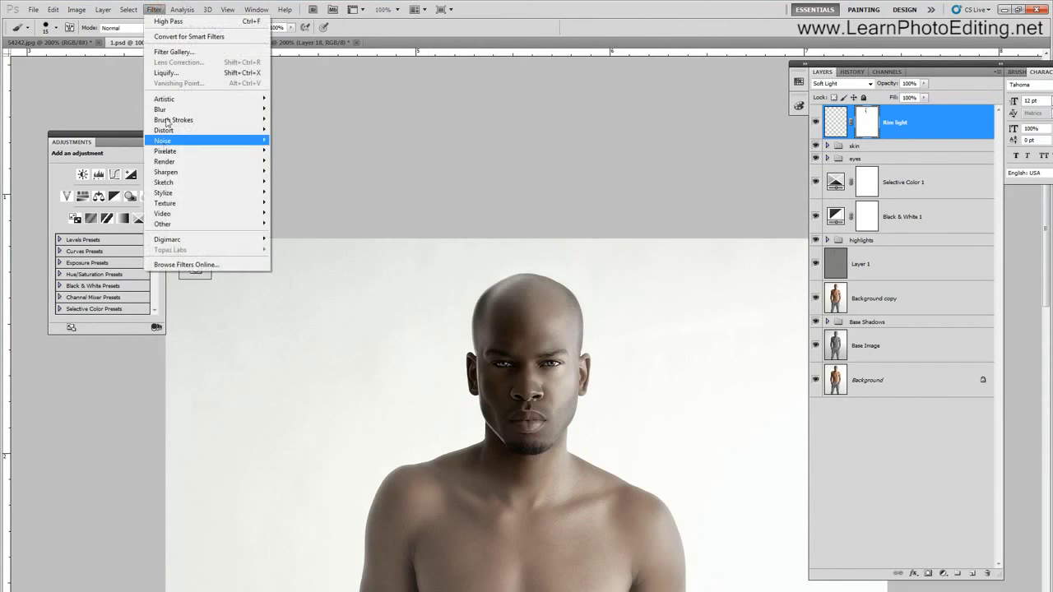
{"action": "mouse_move", "coordinate": [195, 108]}
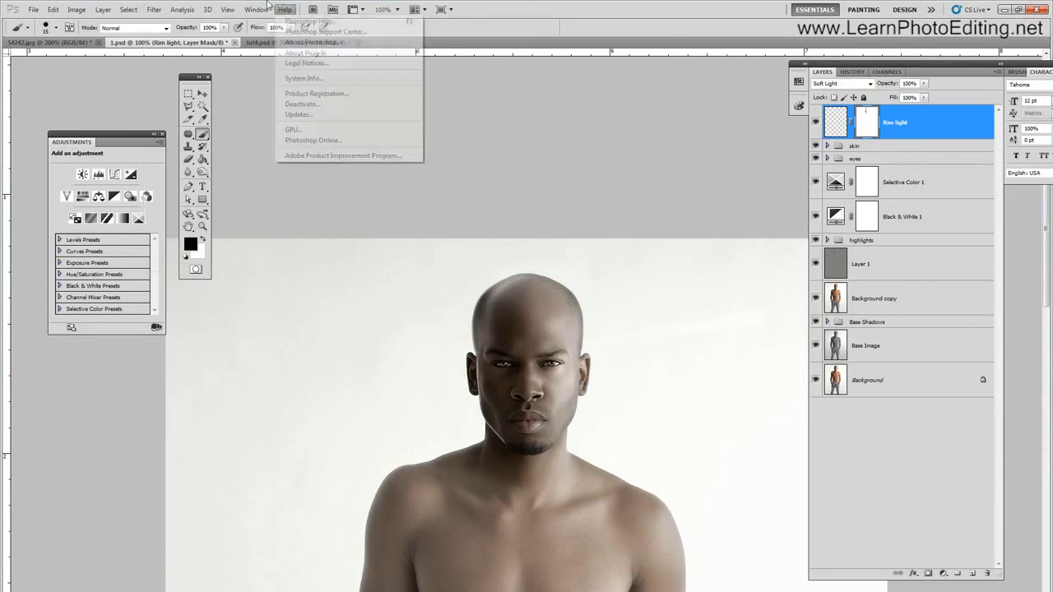
{"action": "left_click", "coordinate": [265, 8]}
{"action": "left_click", "coordinate": [228, 9]}
{"action": "left_click", "coordinate": [240, 87]}
{"action": "left_click", "coordinate": [227, 9]}
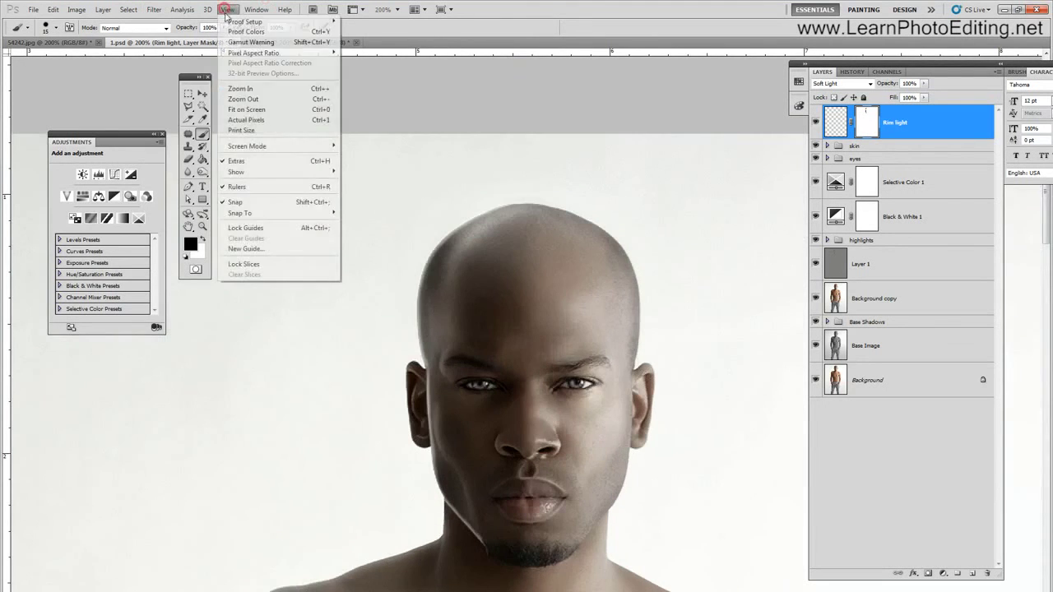
{"action": "left_click", "coordinate": [240, 88]}
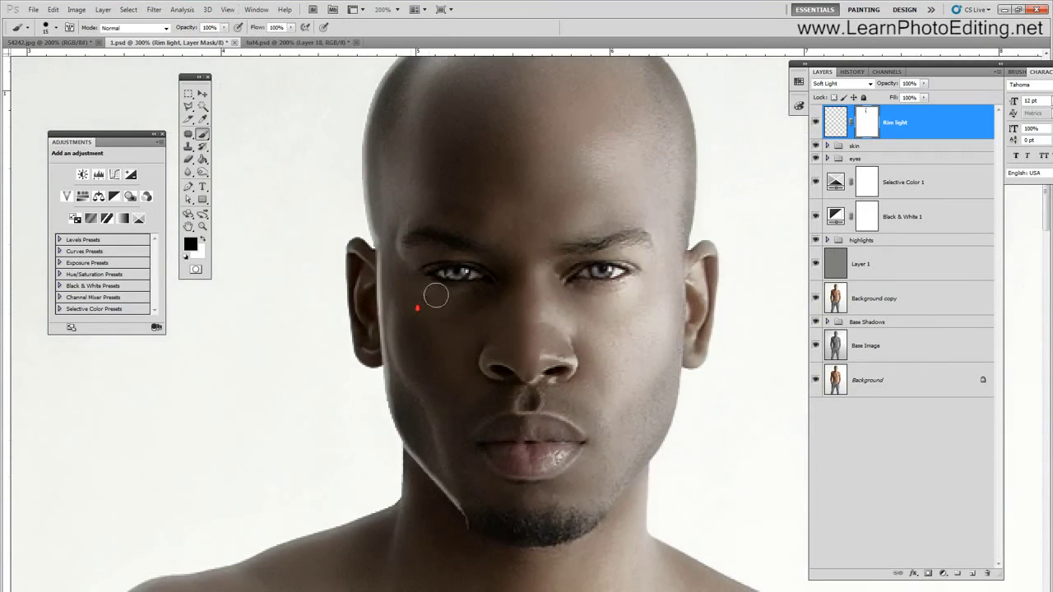
Soften the rim light along the shadowed jawline by painting its mask with a soft 40 px black brush at 50% opacity.
{"action": "left_click", "coordinate": [58, 29]}
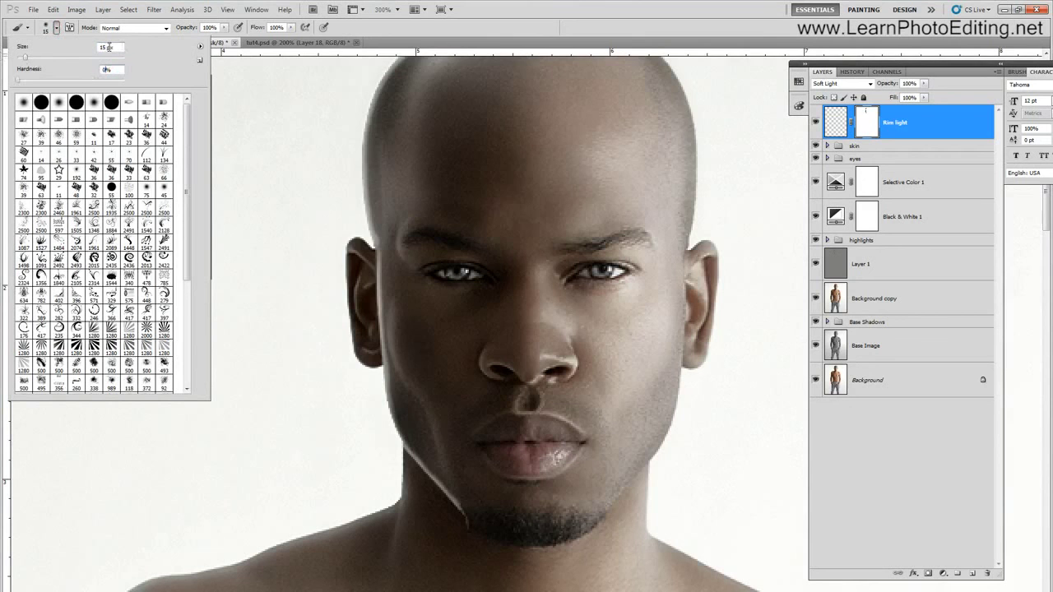
{"action": "type", "text": "50"}
{"action": "type", "text": "40"}
{"action": "left_click_drag", "start_coordinate": [216, 28], "coordinate": [202, 27]}
{"action": "type", "text": "50"}
{"action": "left_click", "coordinate": [463, 517]}
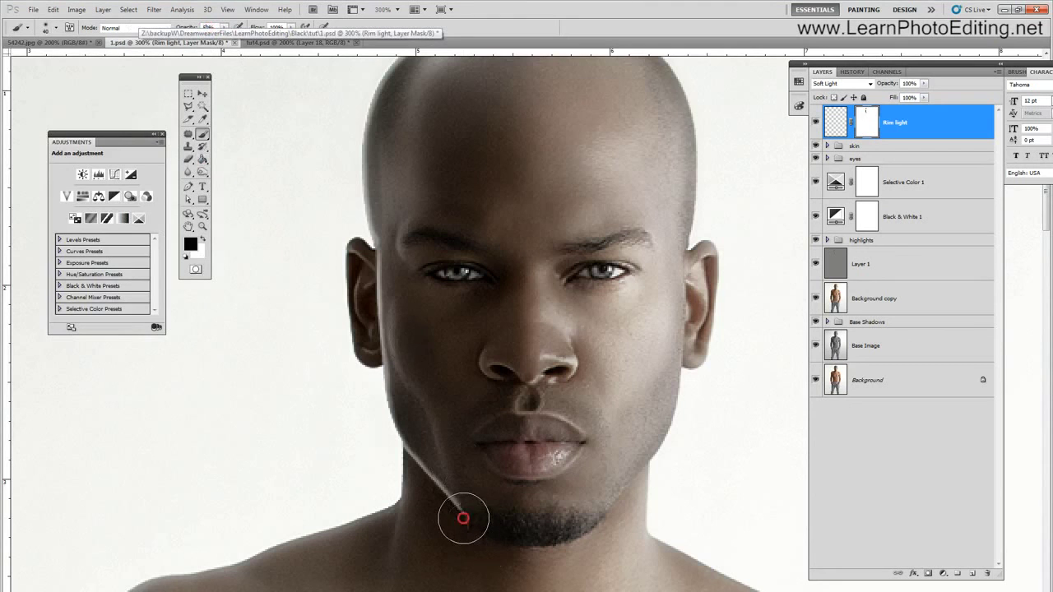
{"action": "left_click", "coordinate": [441, 489]}
{"action": "left_click", "coordinate": [427, 468]}
{"action": "left_click", "coordinate": [415, 459]}
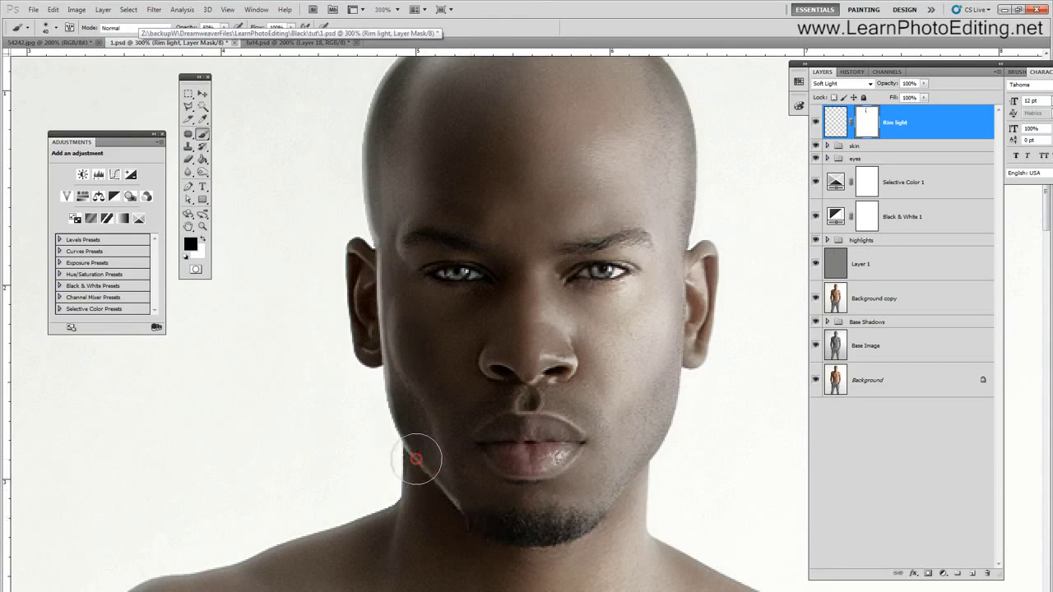
Fade the lower end of the rim light into the beard with further black strokes on the mask.
{"action": "left_click", "coordinate": [465, 512]}
{"action": "left_click", "coordinate": [482, 529]}
{"action": "left_click", "coordinate": [479, 504]}
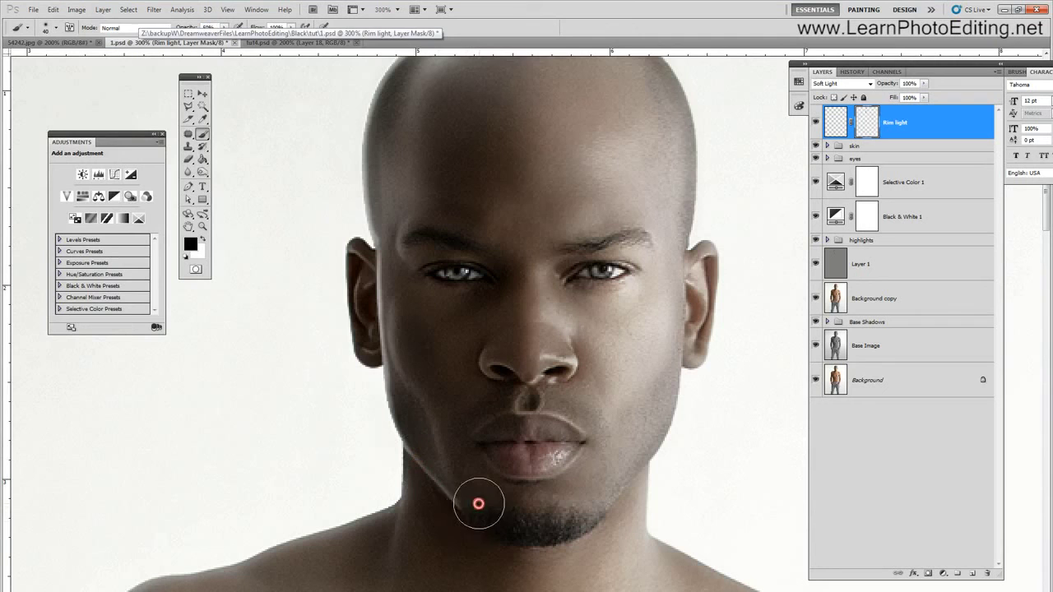
{"action": "left_click", "coordinate": [461, 478]}
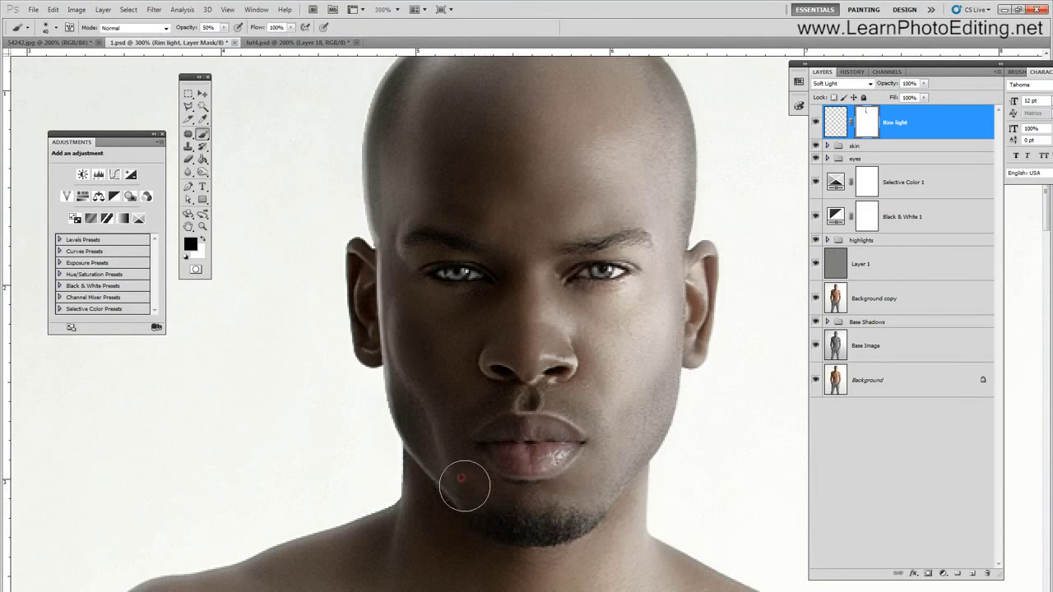
{"action": "left_click", "coordinate": [475, 506]}
Soften the rim light mask in black beside the temple, down the shadowed cheek and around the top of the skull.
{"action": "scroll", "coordinate": [535, 522], "scroll_direction": "up", "scroll_amount": 3}
{"action": "left_click", "coordinate": [553, 520]}
{"action": "scroll", "coordinate": [547, 520], "scroll_direction": "up", "scroll_amount": 2}
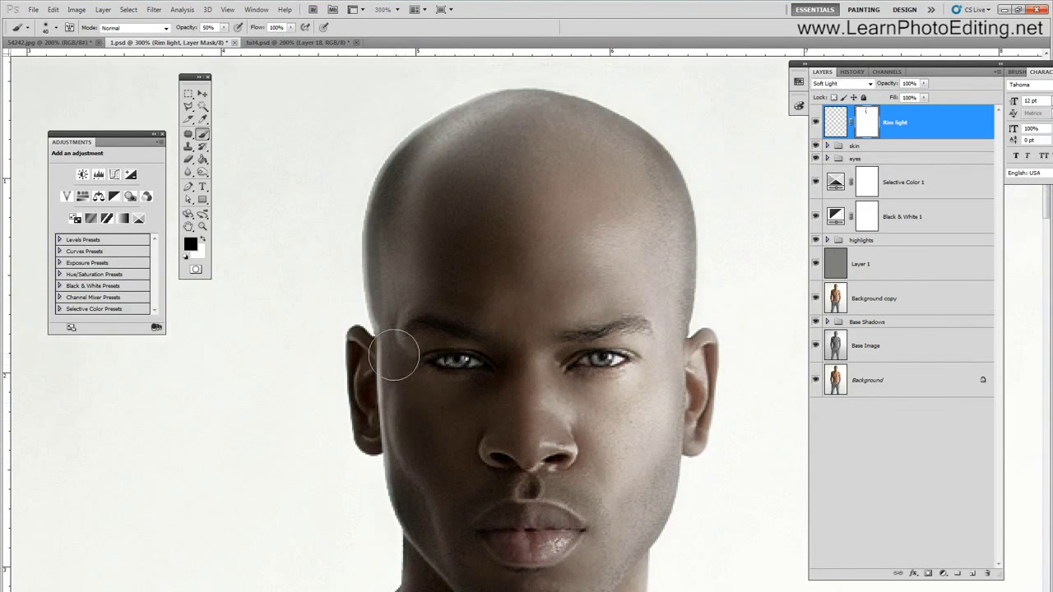
{"action": "left_click", "coordinate": [398, 384]}
{"action": "left_click", "coordinate": [406, 442]}
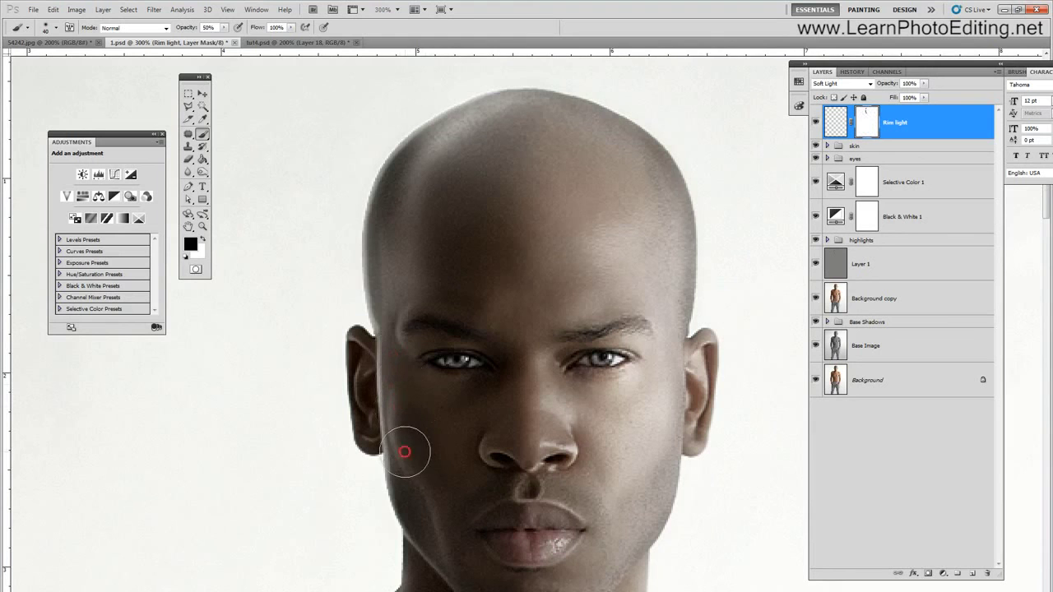
{"action": "left_click", "coordinate": [425, 127]}
{"action": "left_click", "coordinate": [496, 87]}
{"action": "left_click", "coordinate": [529, 82]}
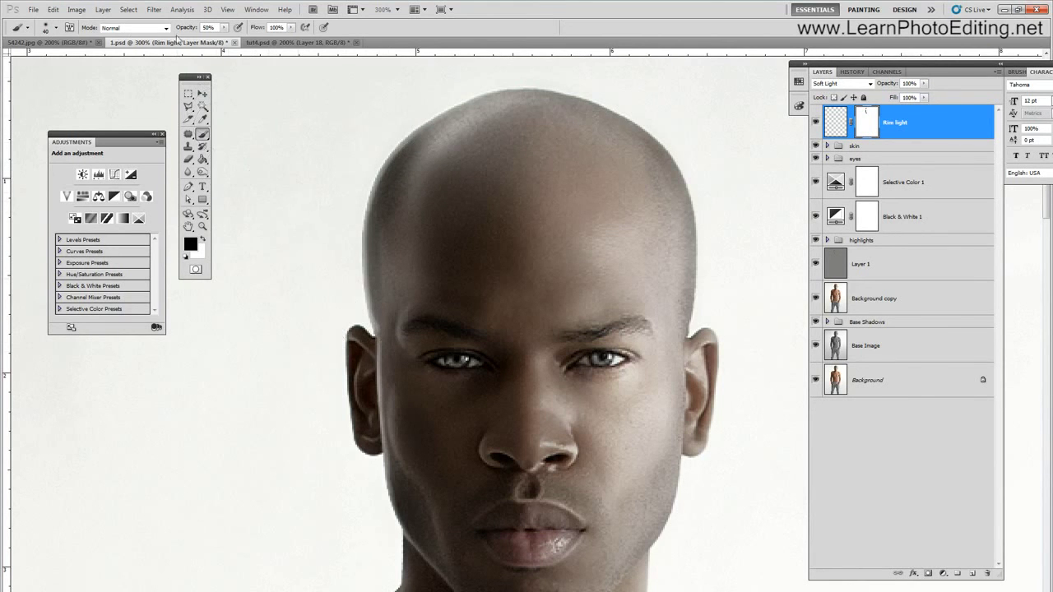
Apply Blur More to the Rim light layer's mask and set the layer's opacity to 50%.
{"action": "left_click", "coordinate": [226, 9]}
{"action": "left_click", "coordinate": [253, 118]}
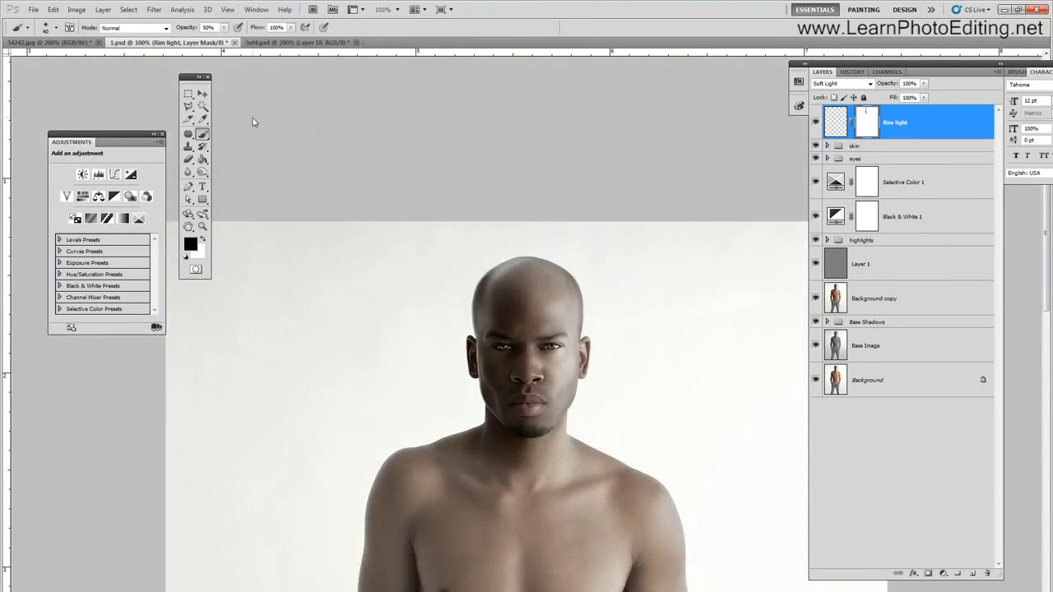
{"action": "left_click", "coordinate": [161, 11]}
{"action": "mouse_move", "coordinate": [168, 110]}
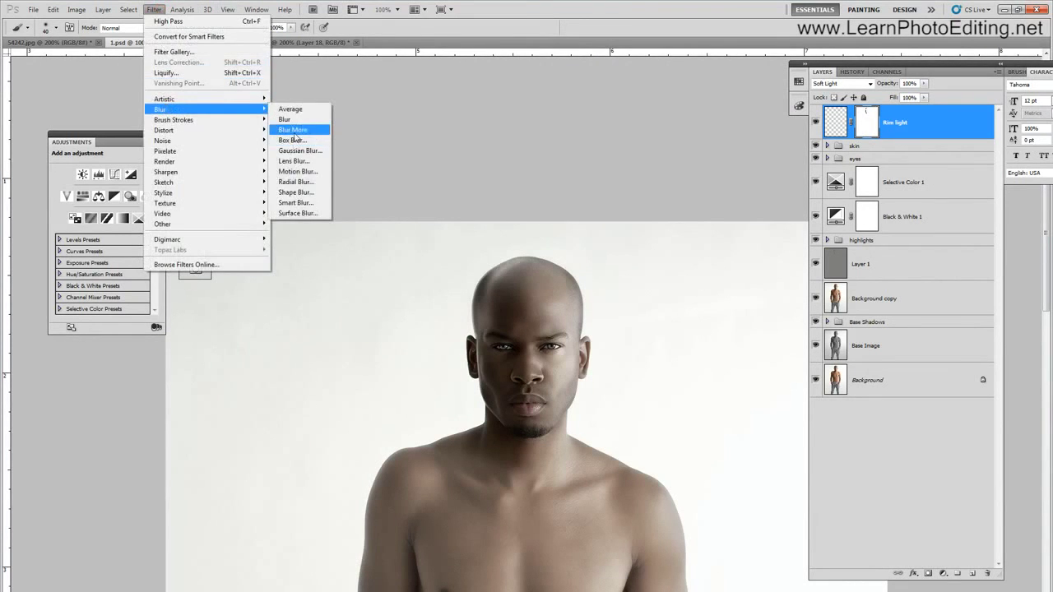
{"action": "left_click", "coordinate": [293, 130]}
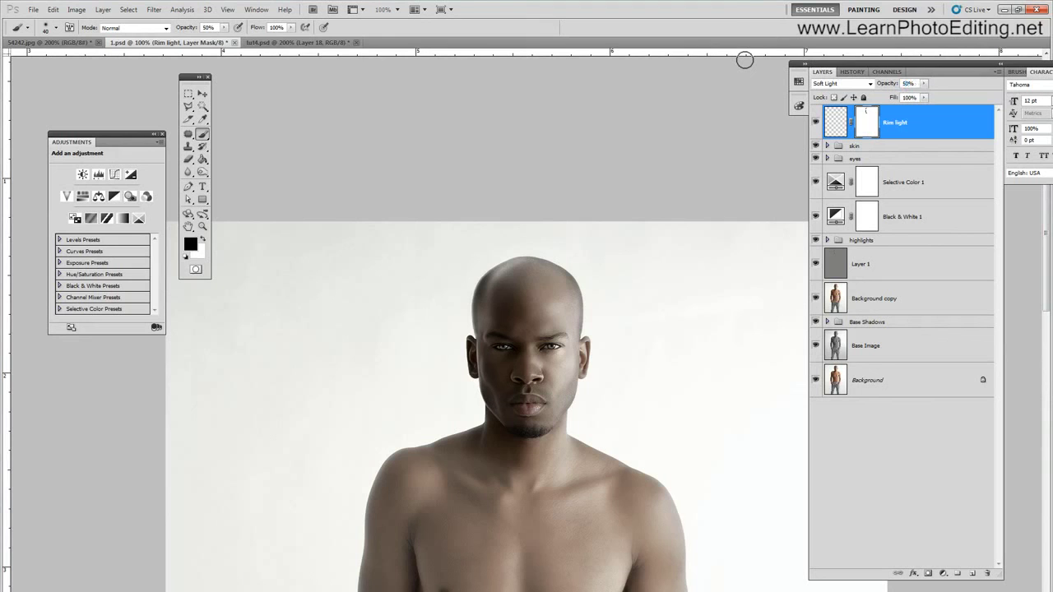
Toggle the Rim light layer's visibility repeatedly to compare the portrait with and without it.
{"action": "left_click", "coordinate": [815, 123]}
{"action": "left_click", "coordinate": [816, 123]}
{"action": "left_click", "coordinate": [816, 122]}
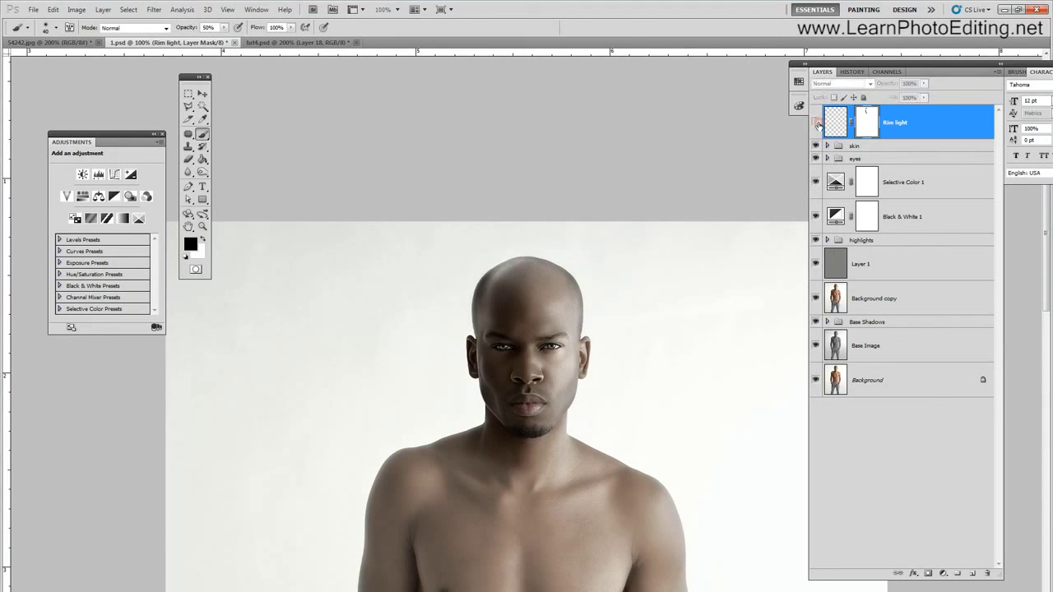
{"action": "left_click", "coordinate": [816, 122]}
{"action": "left_click", "coordinate": [816, 122]}
{"action": "left_click", "coordinate": [815, 122]}
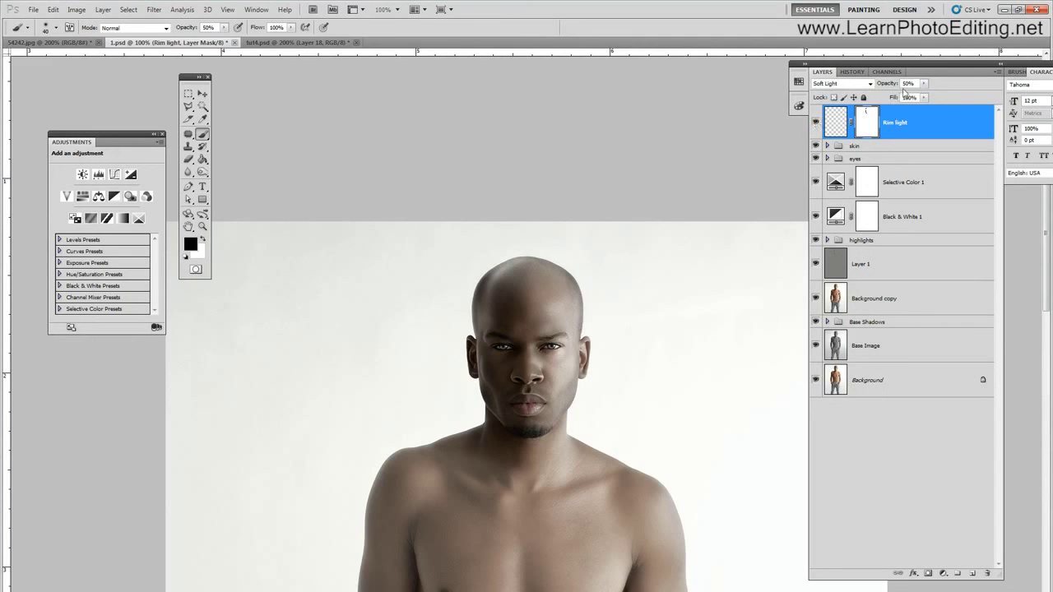